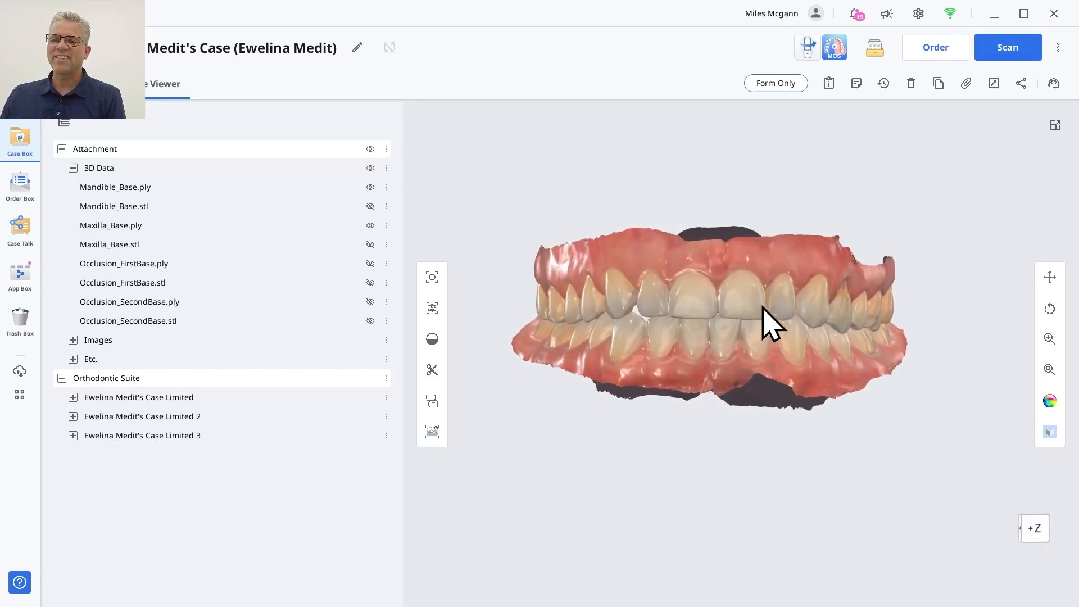
Launch the orthodontic simulation app for the case and choose to import files instead of opening an existing project.
left_click(836, 48)
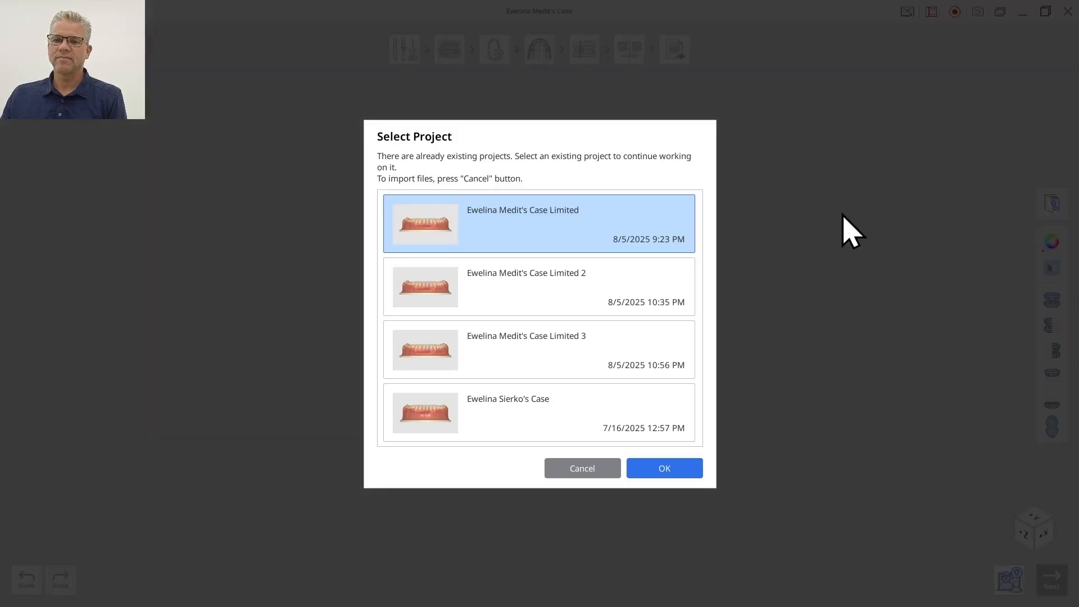
left_click(584, 471)
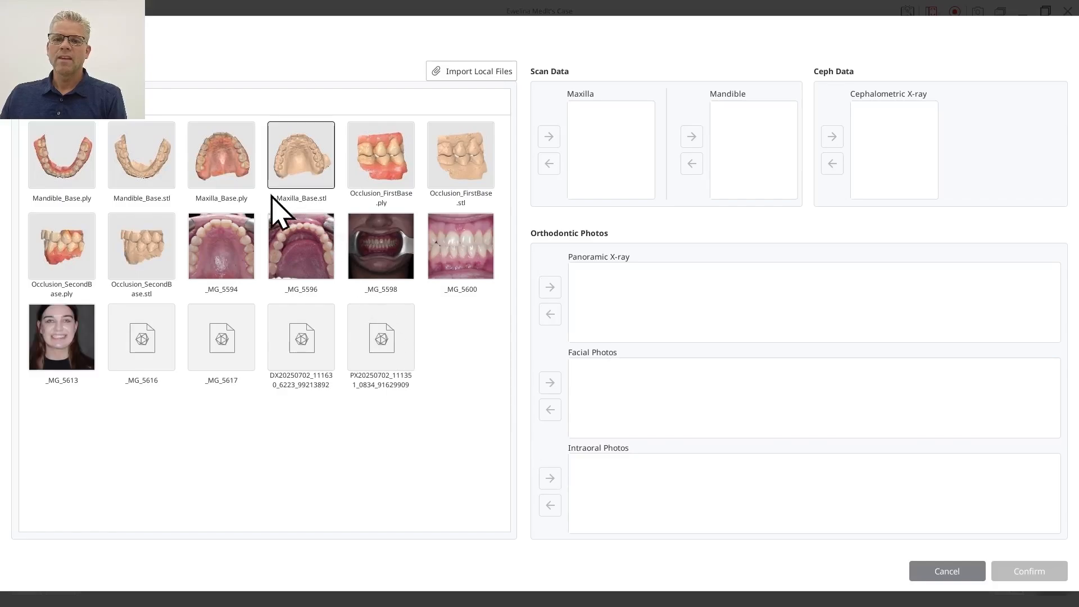
Assign Mandible_Base.ply to the Mandible slot and Maxilla_Base.ply to the Maxilla slot, confirm, and acknowledge the missing ceph data notice.
left_click_drag(66, 174, 736, 145)
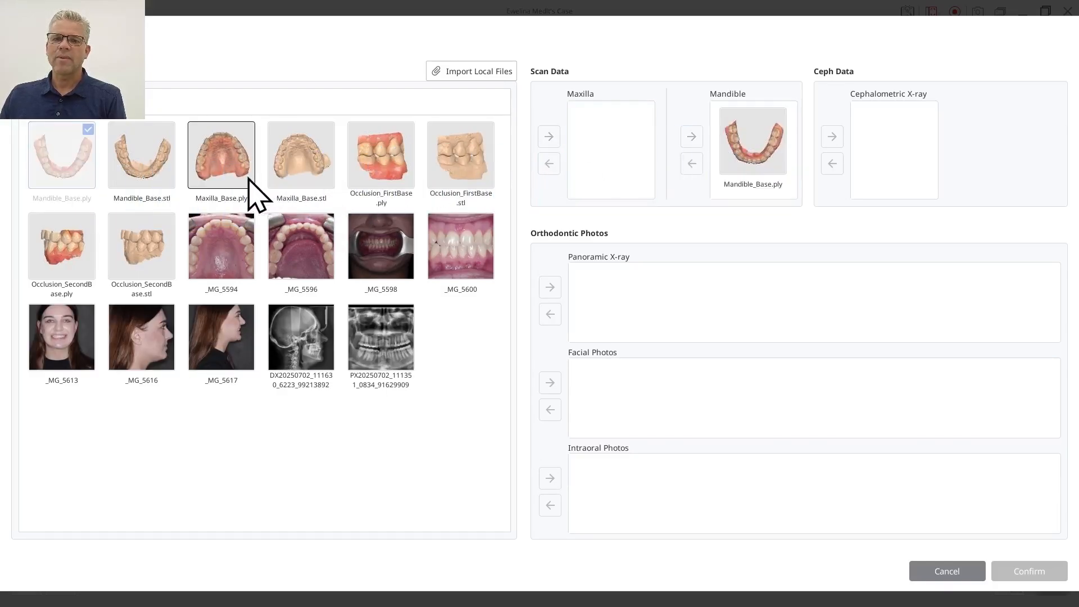
left_click_drag(248, 179, 598, 129)
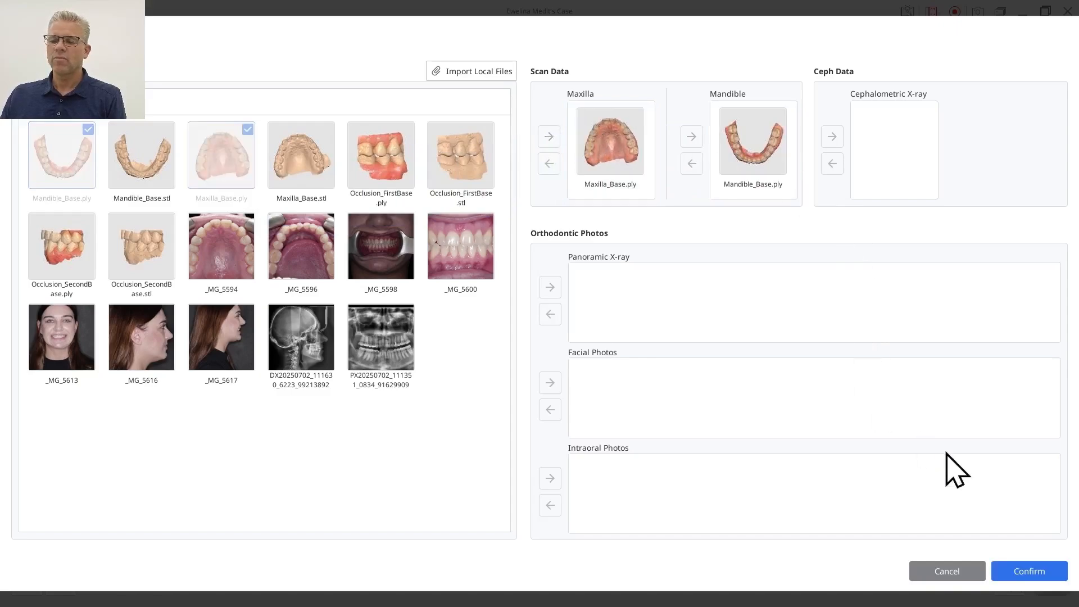
left_click(1028, 568)
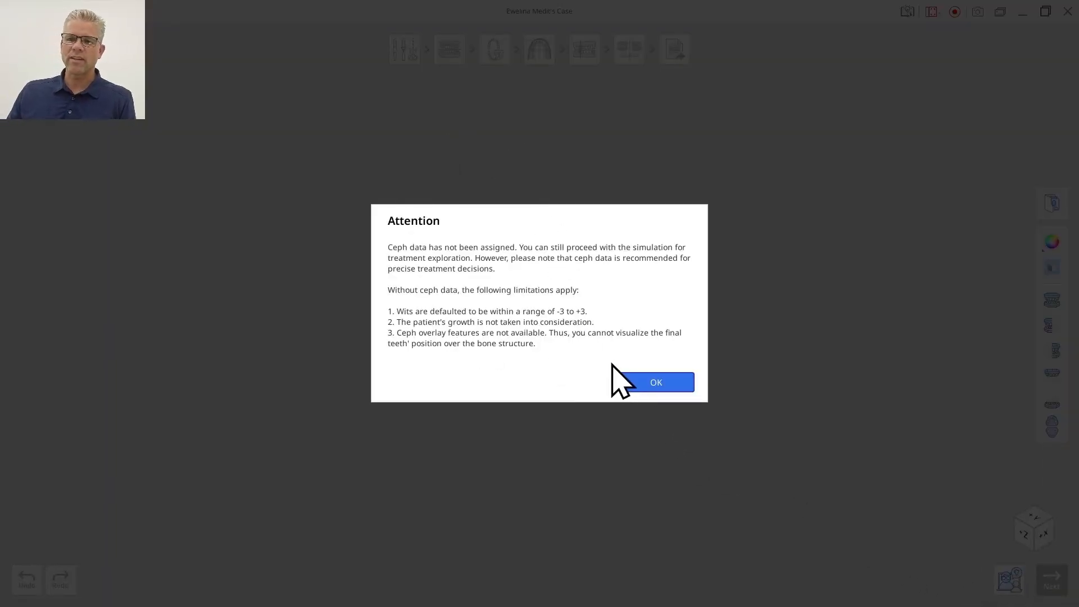
left_click(646, 388)
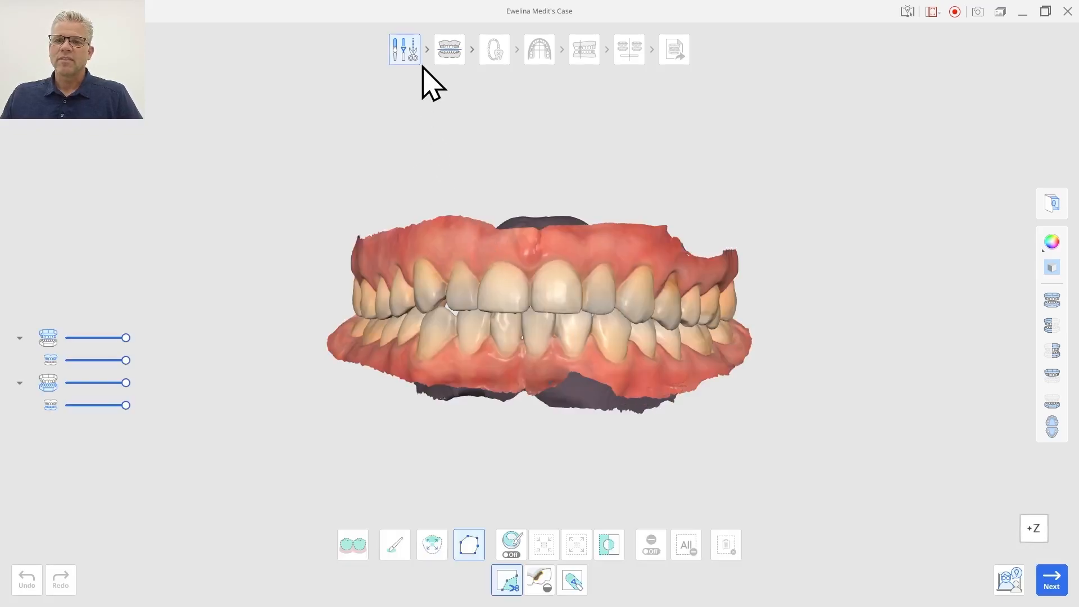
Review the imported arches and advance to the occlusal plane alignment stage.
right_click_drag(502, 337, 520, 361)
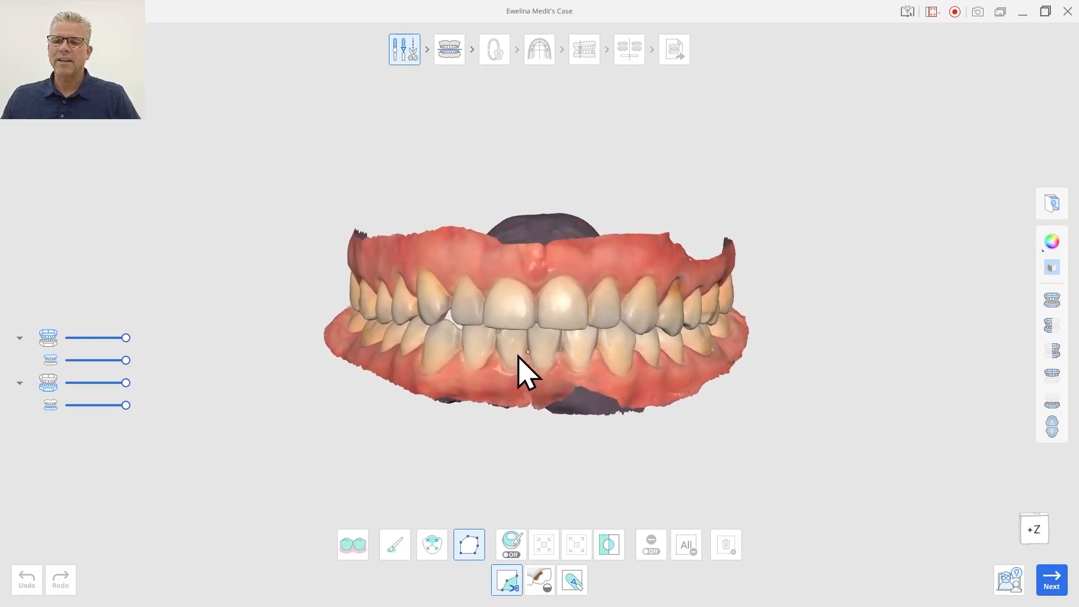
left_click(1053, 581)
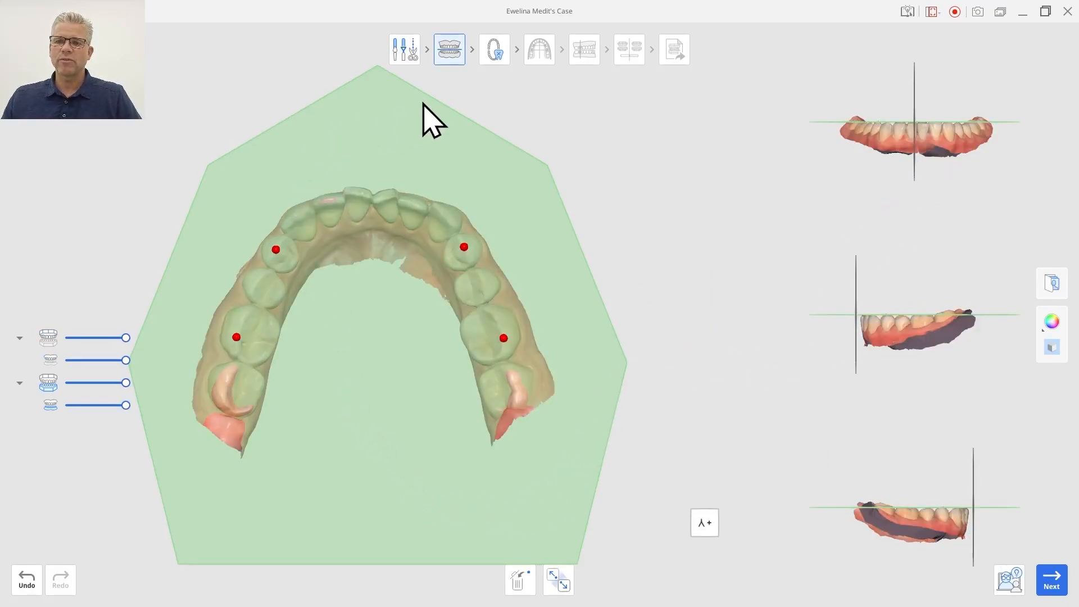
Switch to the mandible, place four reference points on its premolars and molars, and proceed to tooth segmentation.
left_click(560, 583)
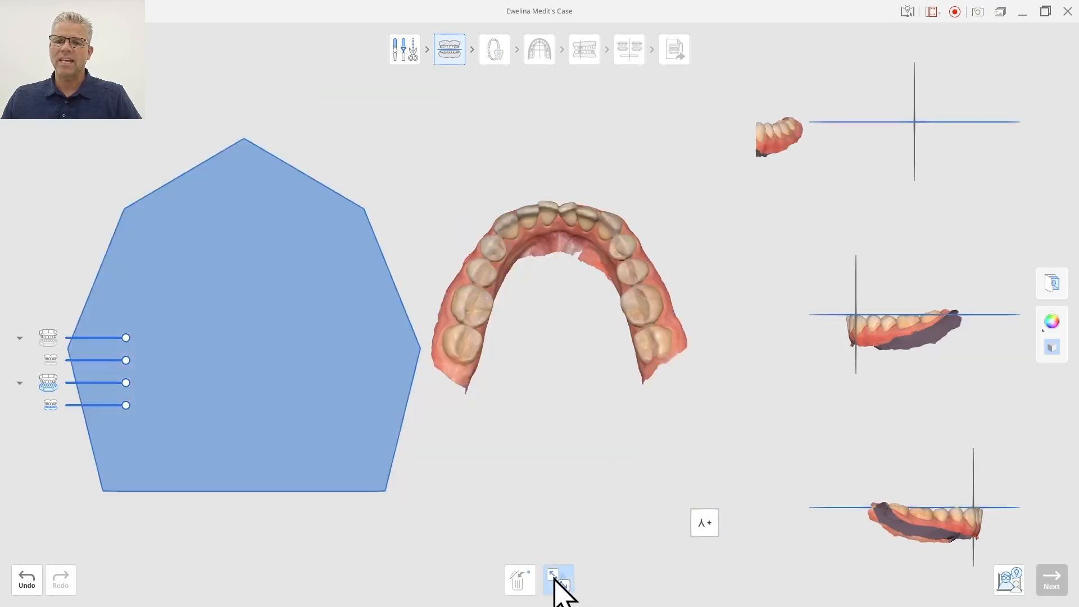
left_click(461, 306)
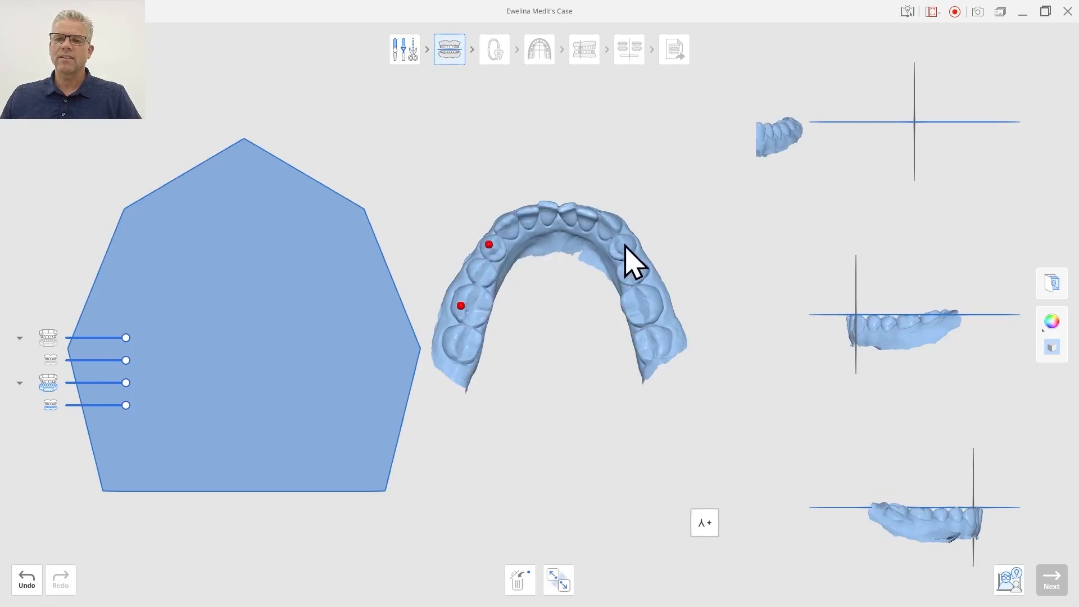
left_click(646, 311)
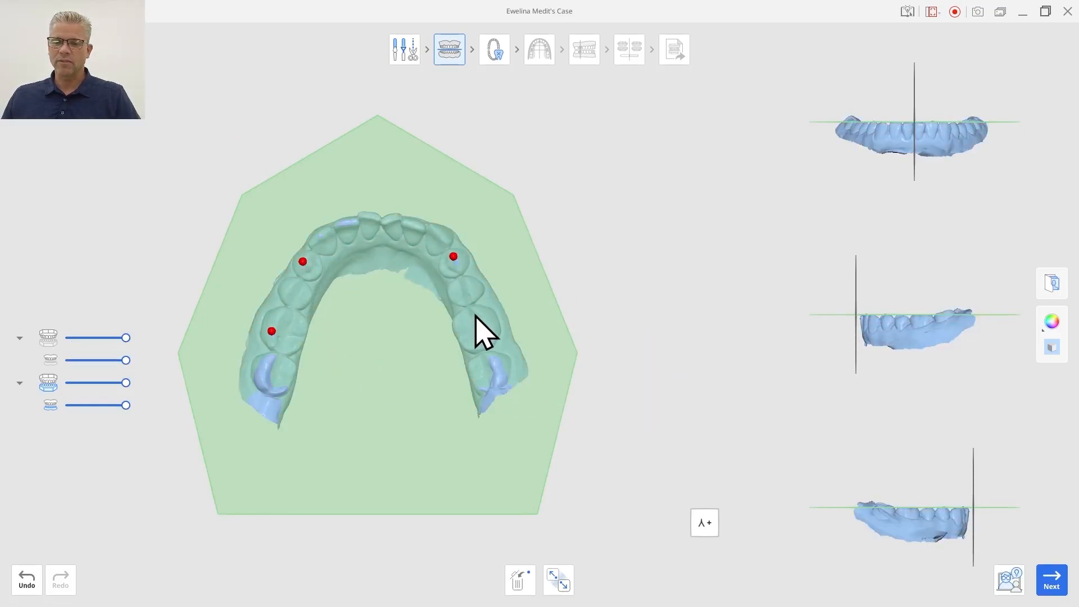
left_click(485, 332)
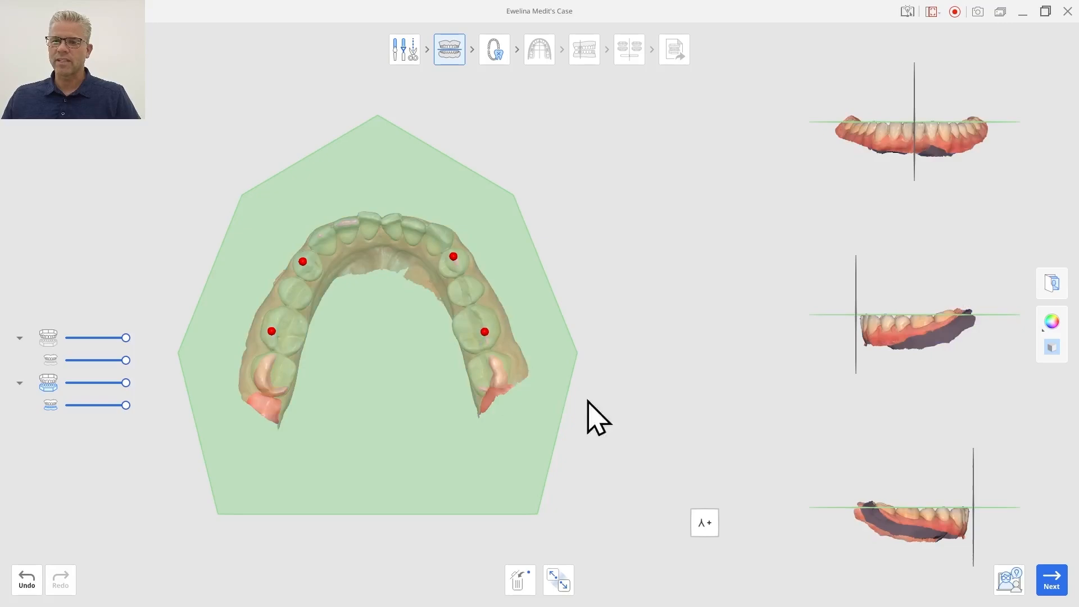
left_click(1052, 580)
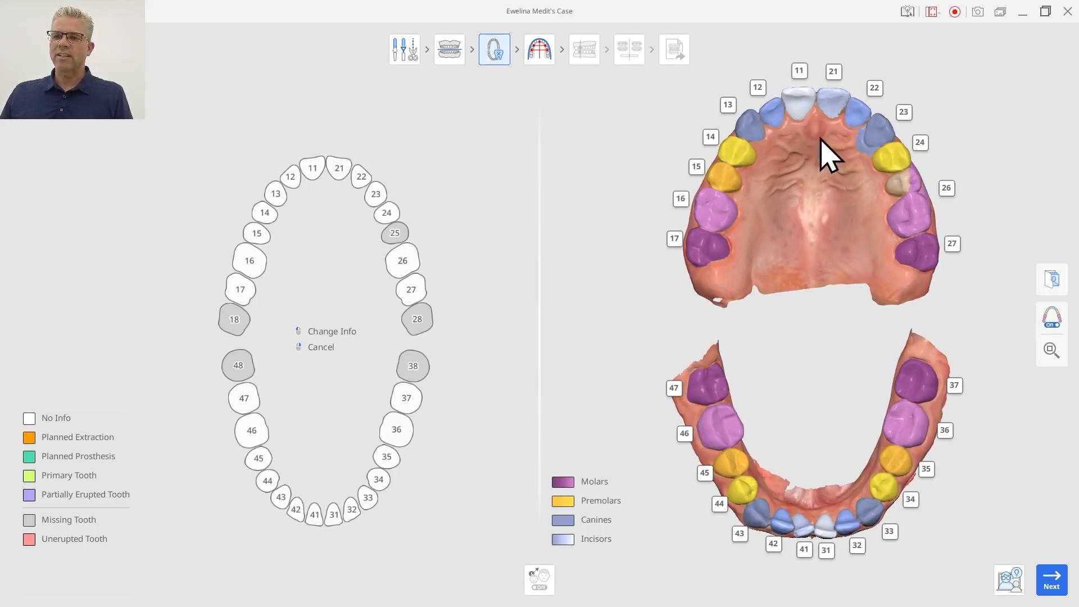
Open tooth-area editing for tooth 23 on the upper arch.
right_click_drag(826, 157, 807, 190)
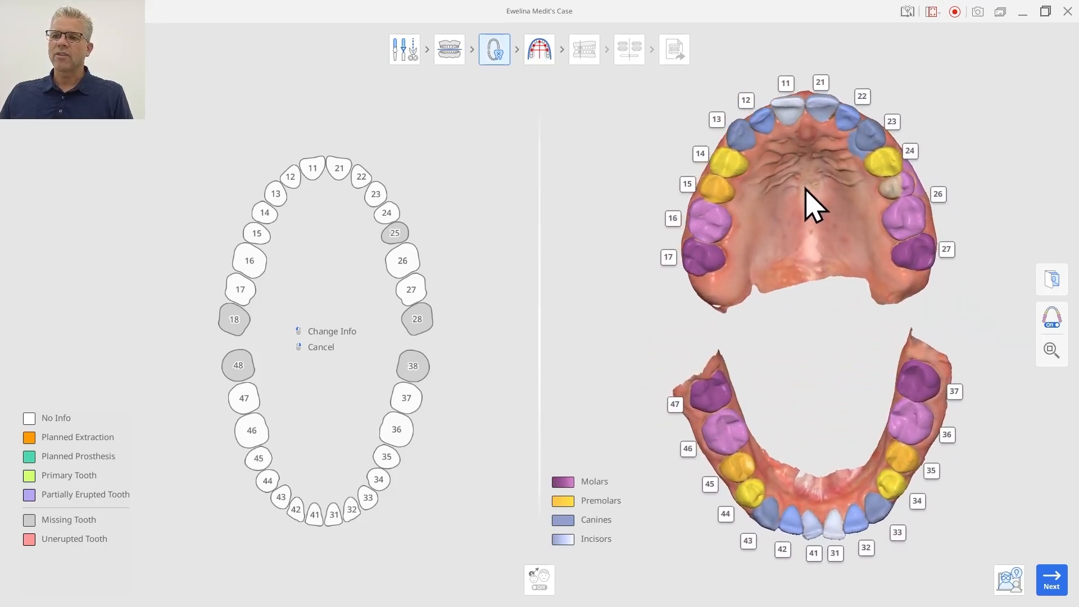
left_click(895, 124)
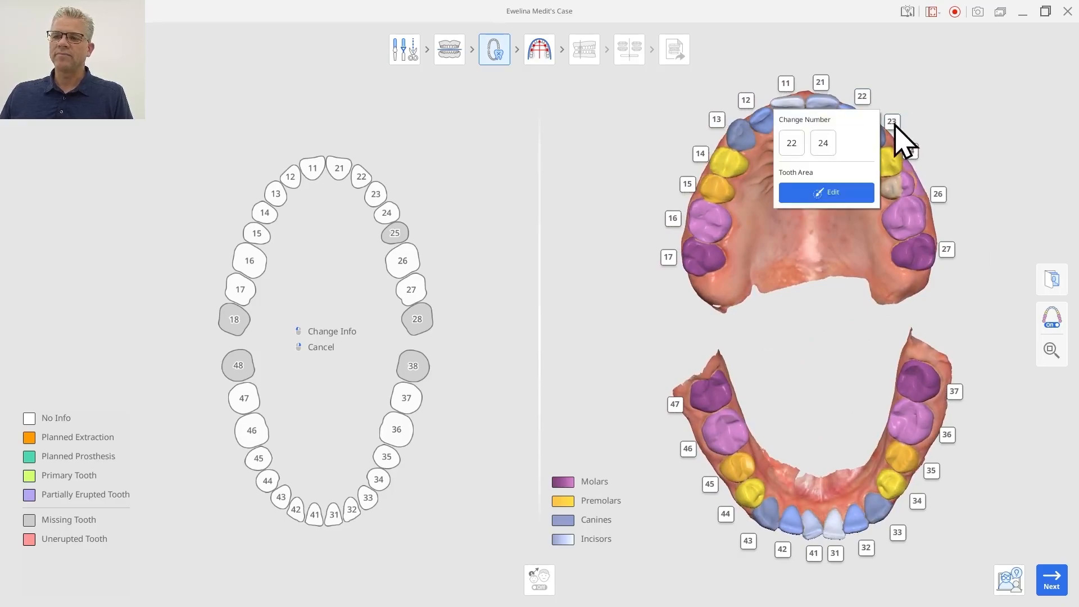
left_click(833, 193)
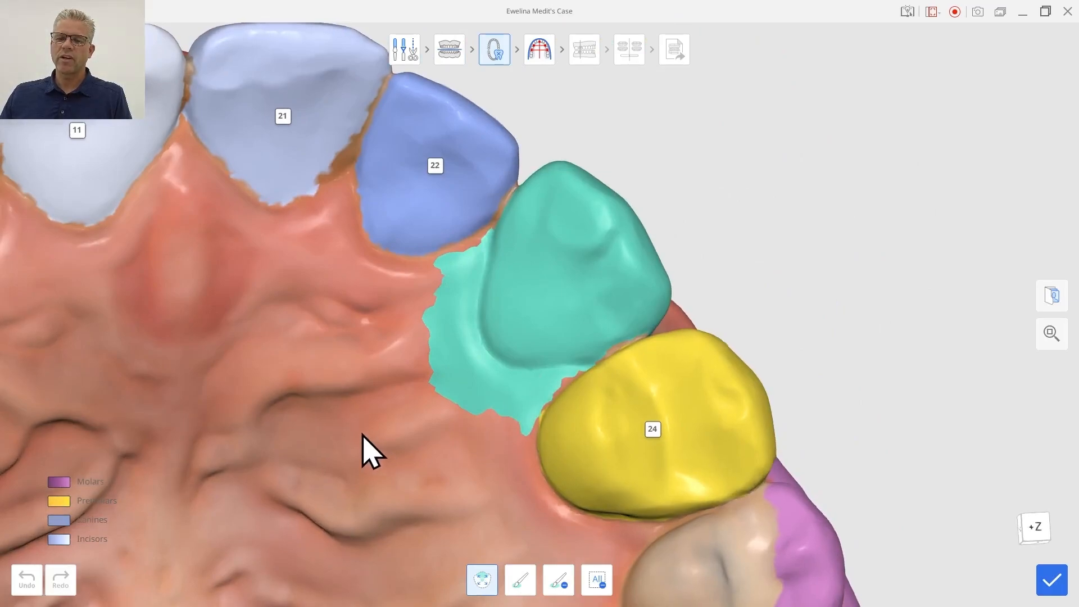
Clear the tooth 23 area selection and reselect tooth 23 on the model.
right_click_drag(362, 434, 296, 499)
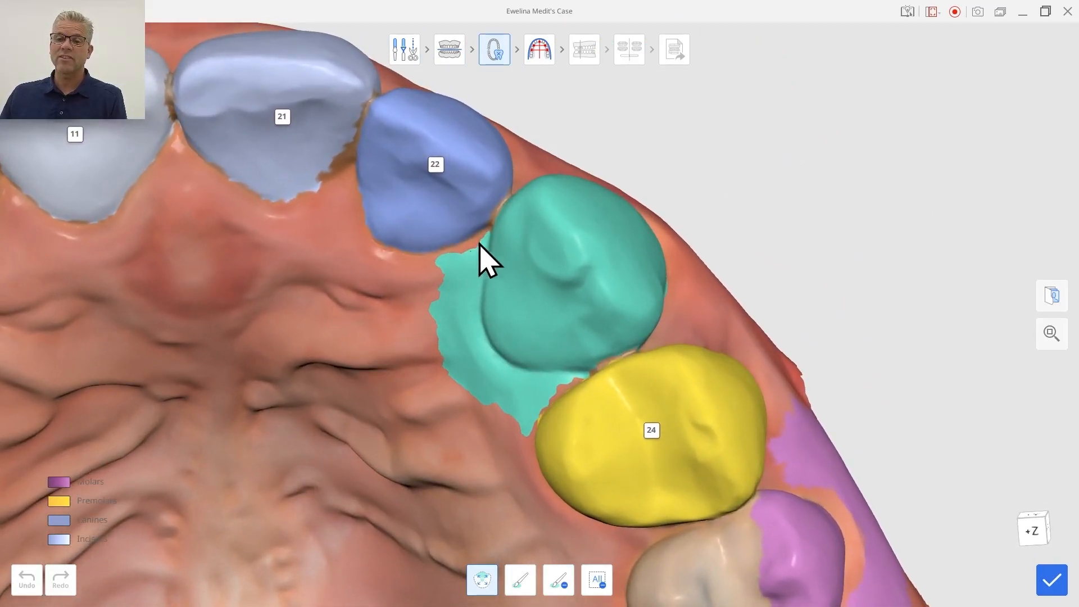
right_click_drag(320, 369, 287, 397)
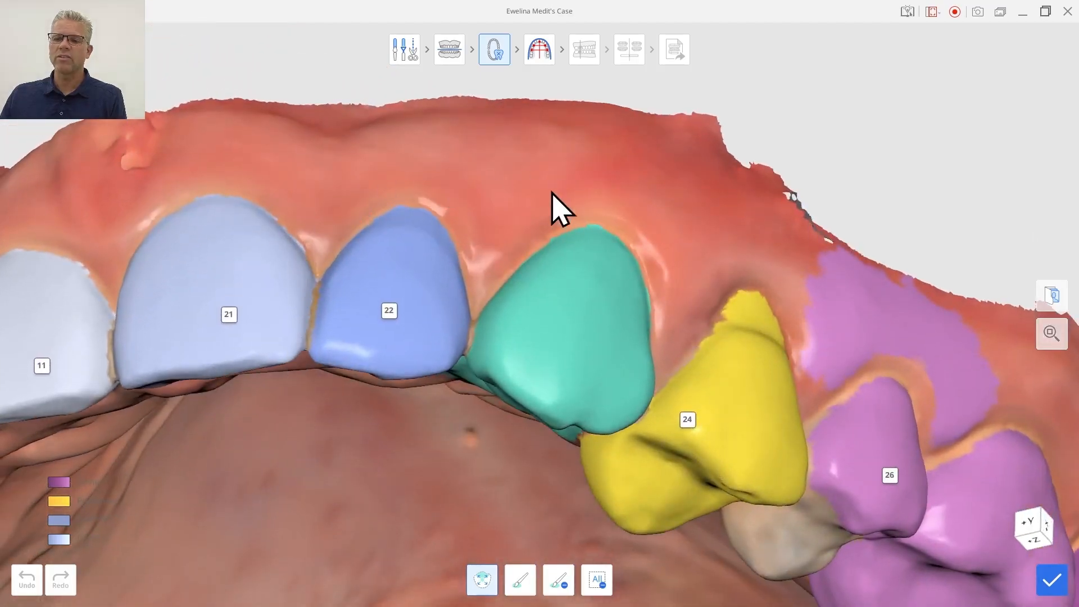
right_click_drag(551, 194, 607, 67)
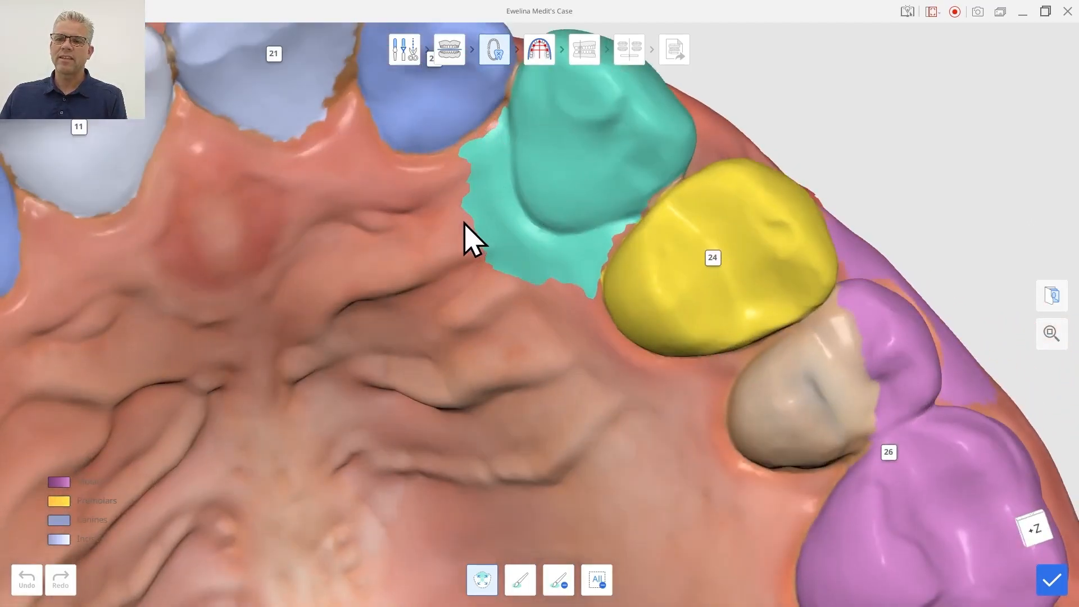
mouse_move(426, 342)
right_mouse_down()
mouse_move(460, 340)
mouse_move(442, 351)
right_mouse_up()
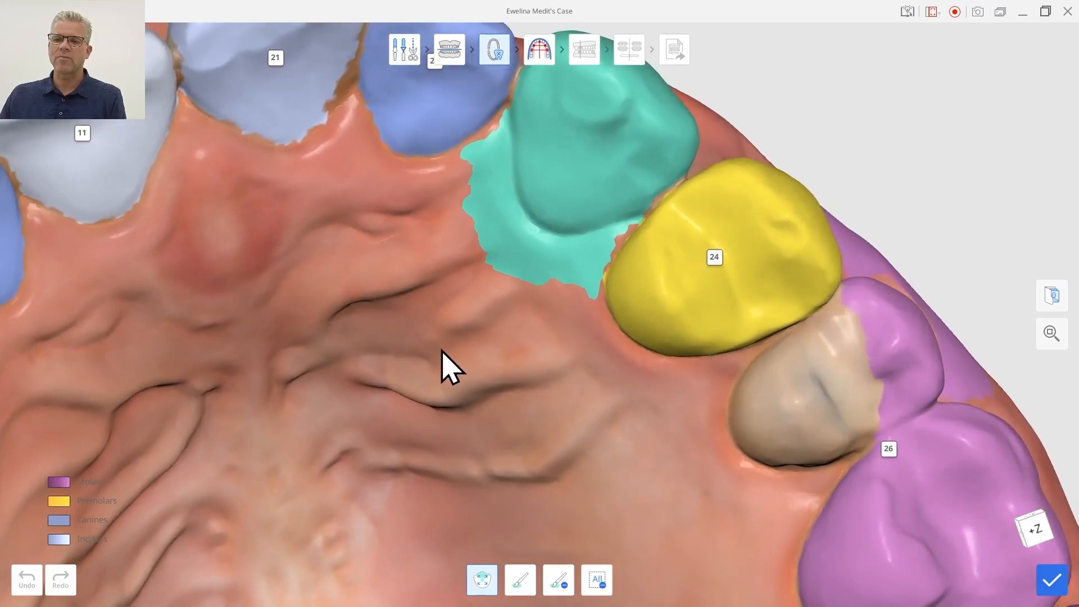
left_click(595, 583)
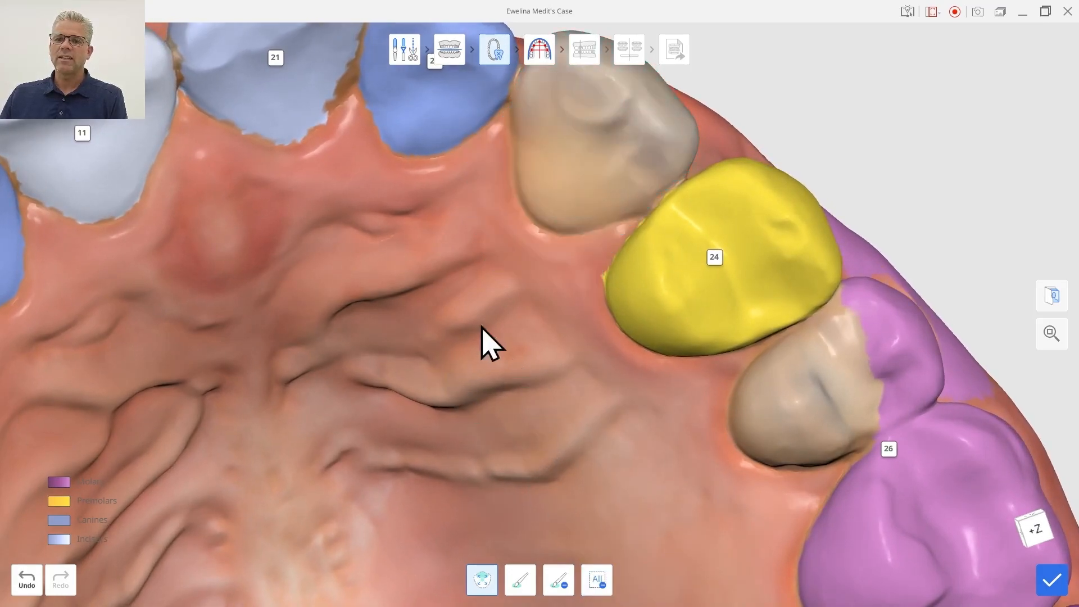
right_click_drag(488, 342, 491, 410)
left_click(610, 171)
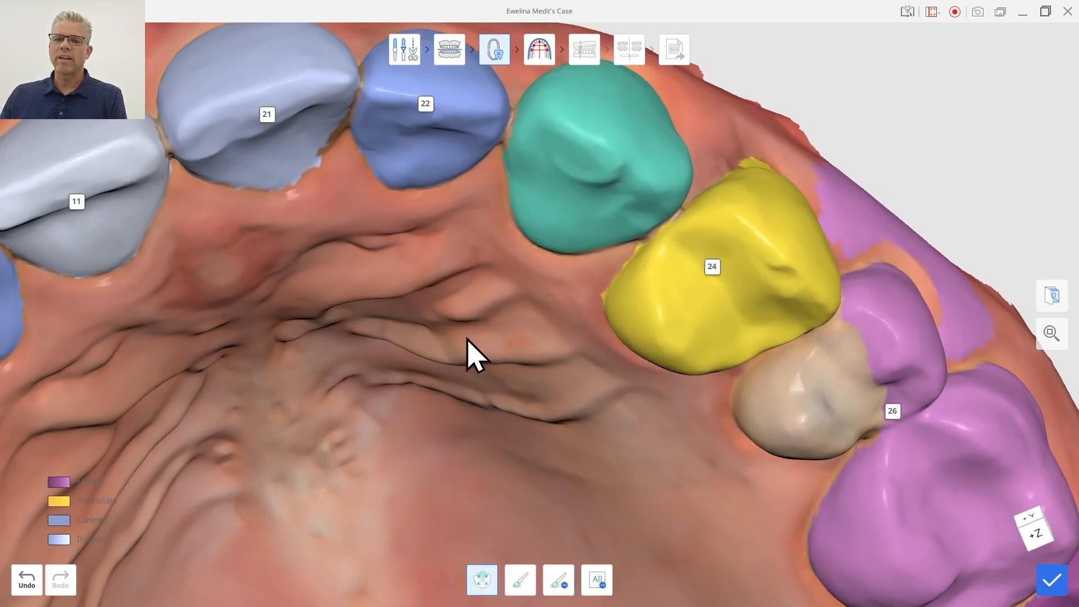
Switch to editing tooth 26 and reselect its area on the model.
right_click_drag(681, 473, 537, 406)
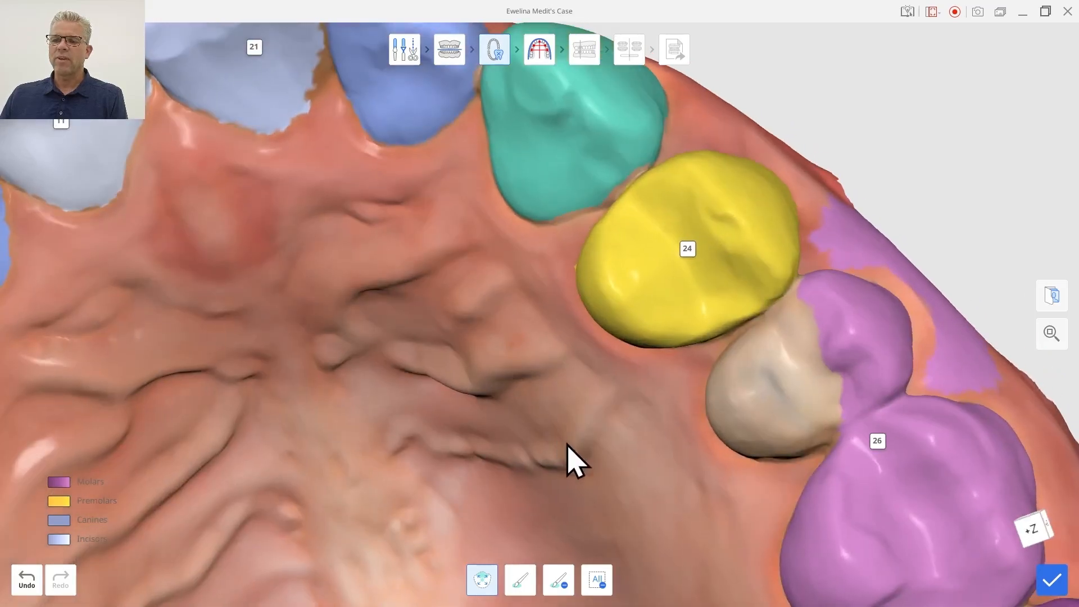
middle_click_drag(684, 487, 552, 382)
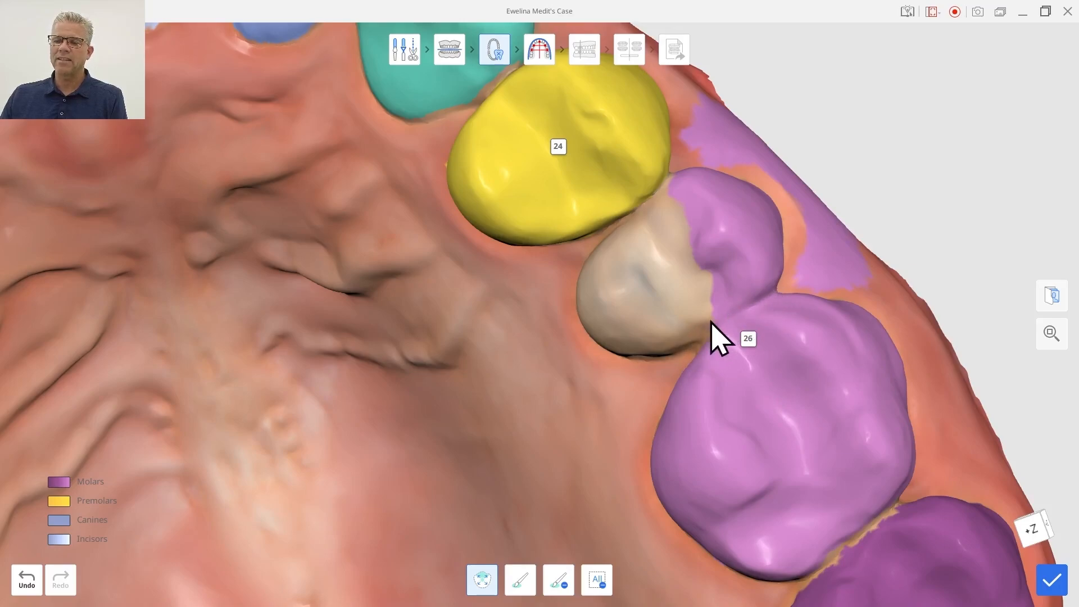
left_click(751, 340)
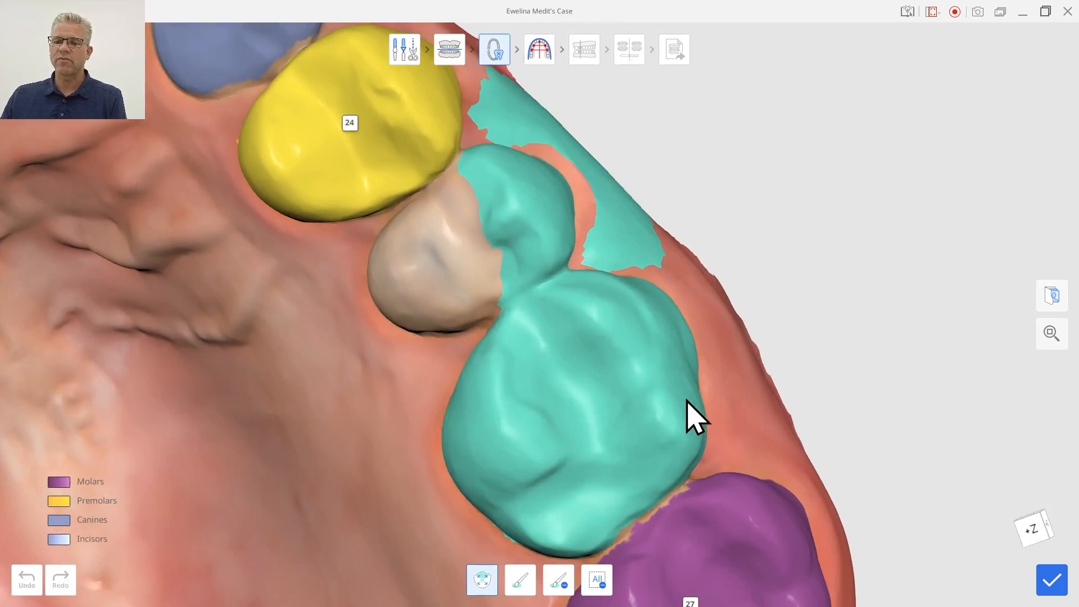
left_click(597, 580)
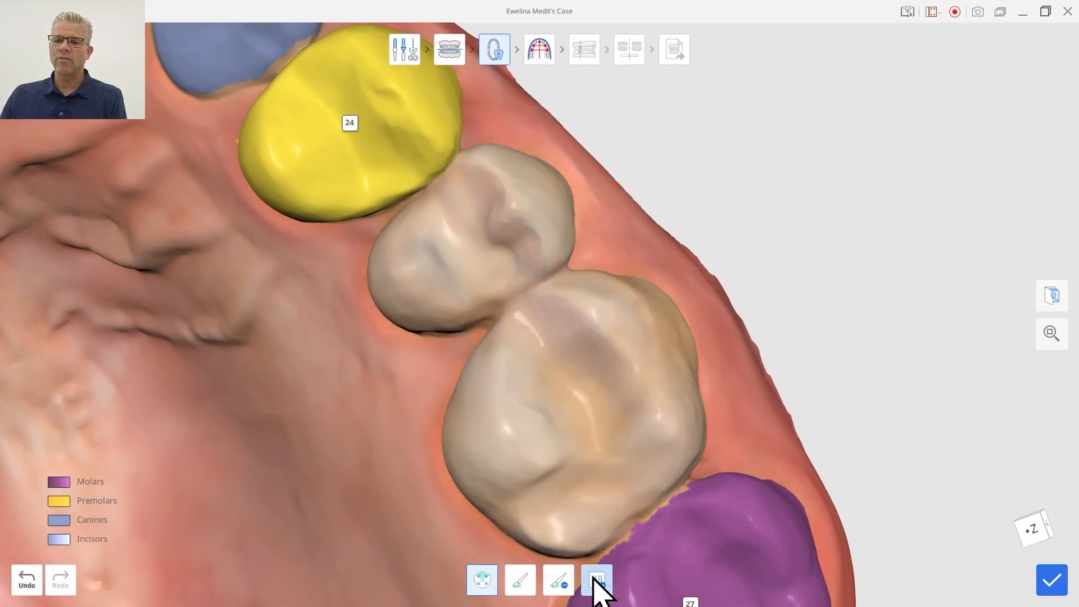
left_click(660, 427)
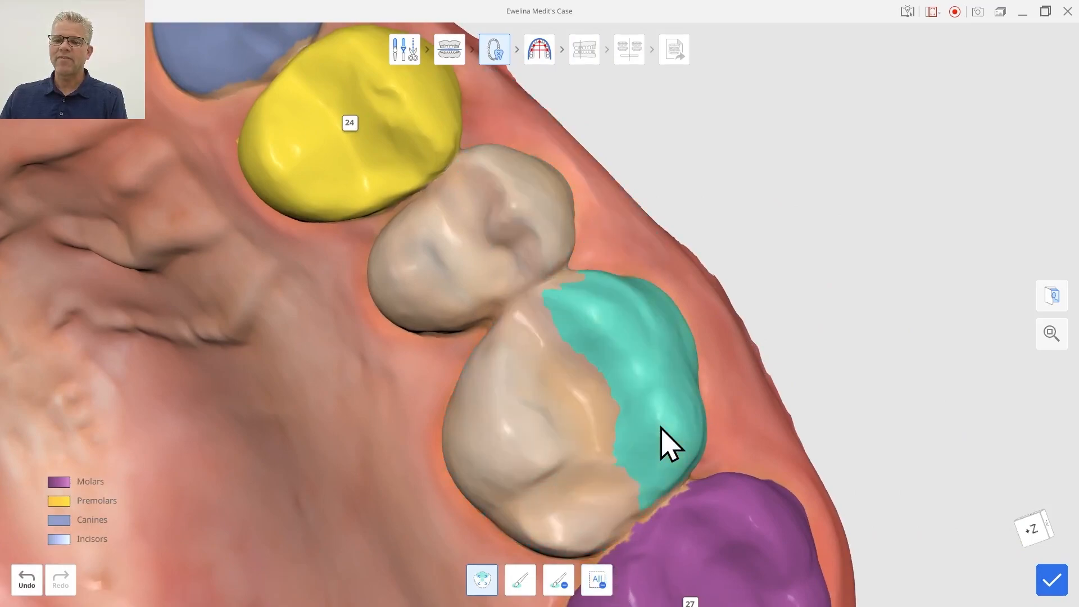
left_click(522, 475)
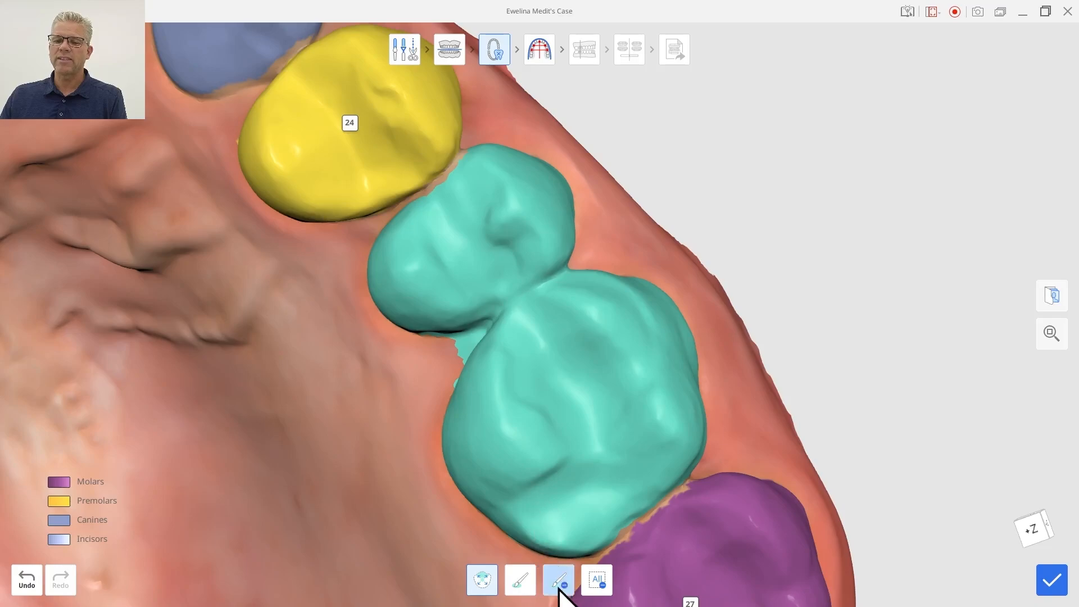
Clear the selection, paint tooth 26's area with the brush, and confirm the tooth area edit.
left_click(592, 576)
right_click_drag(770, 487, 870, 407)
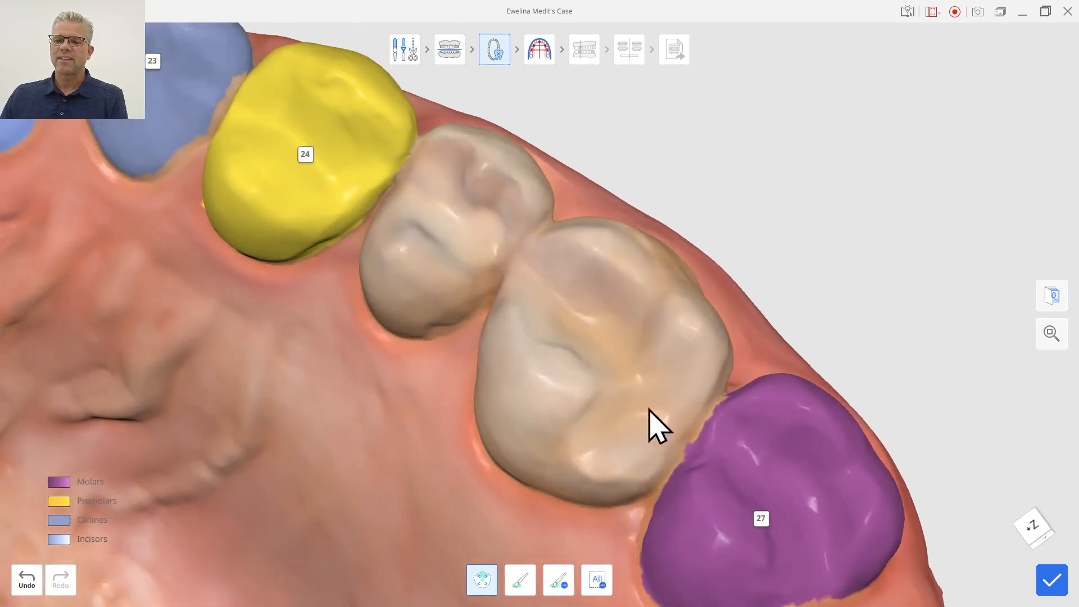
left_click(579, 422)
mouse_move(771, 366)
right_mouse_down()
mouse_move(896, 371)
mouse_move(884, 378)
right_mouse_up()
left_click(520, 580)
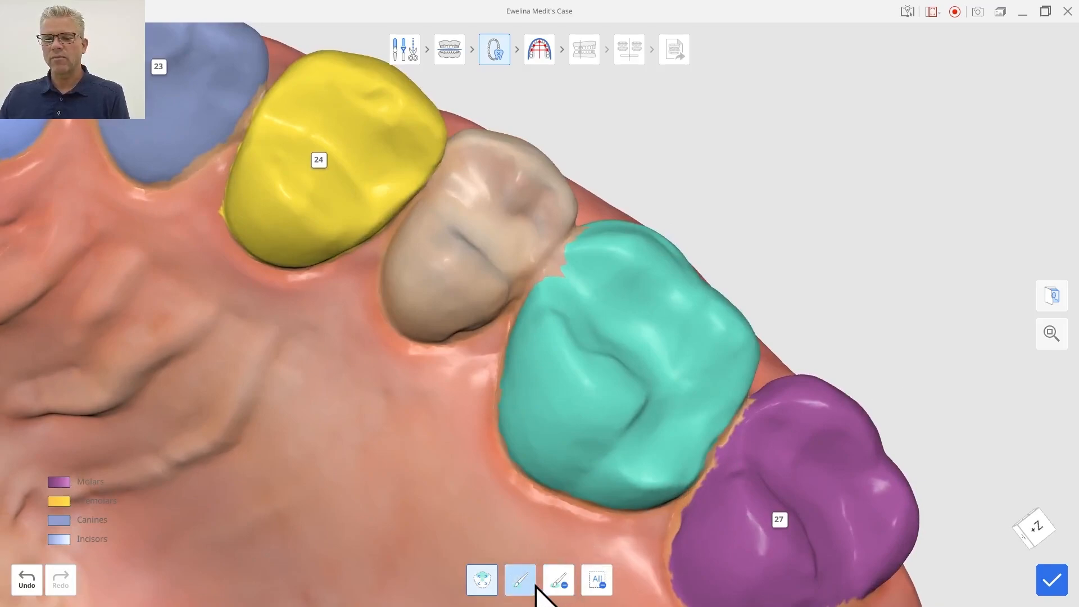
left_click(567, 267)
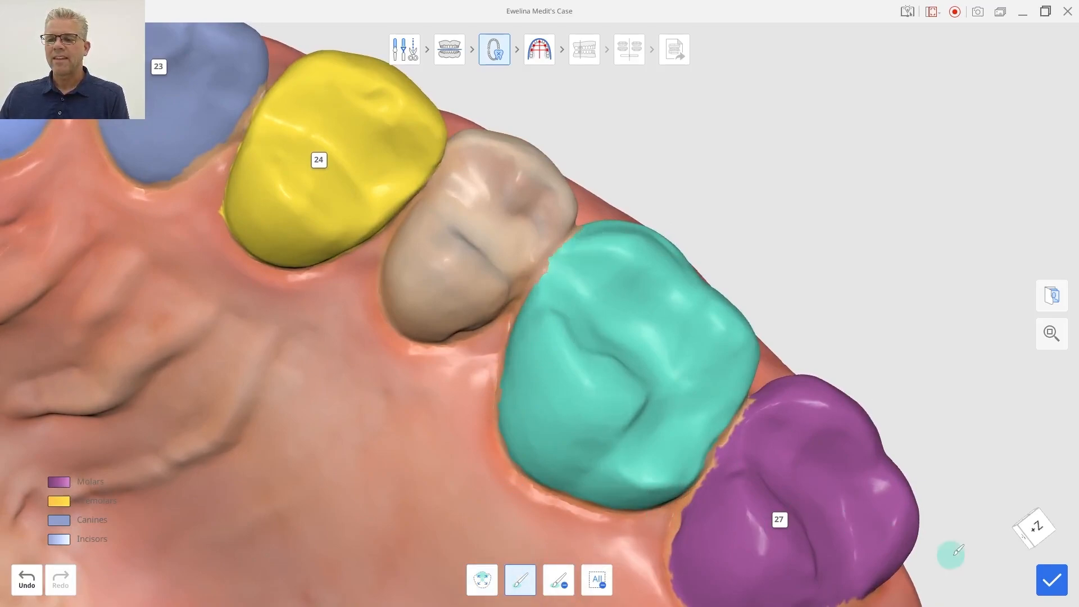
left_click(1050, 581)
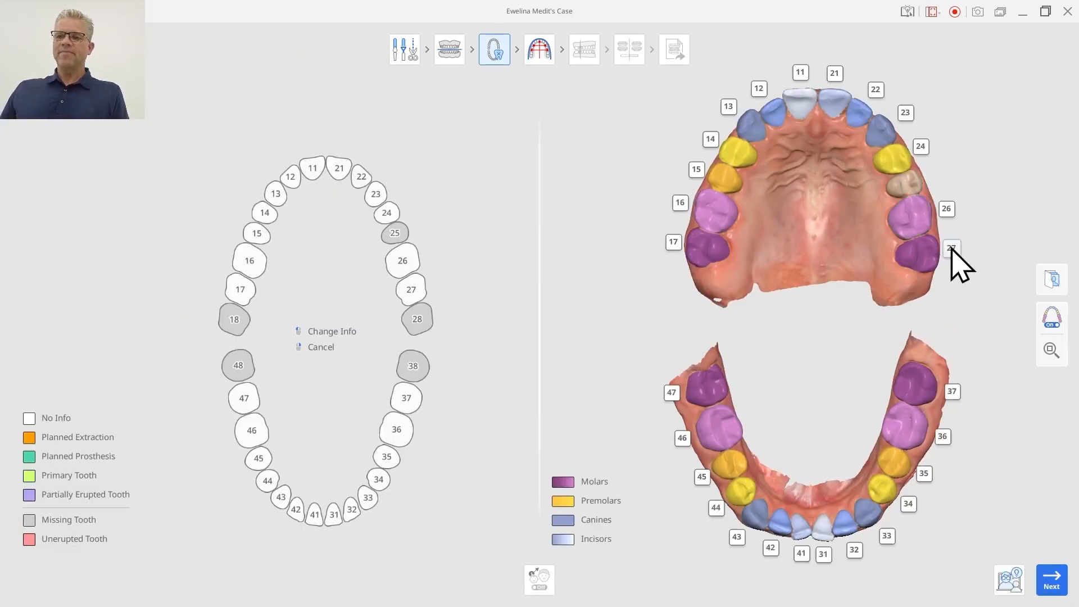
Open Find Teeth for missing tooth 25 on the chart to define its area on the upper arch.
left_click(395, 238)
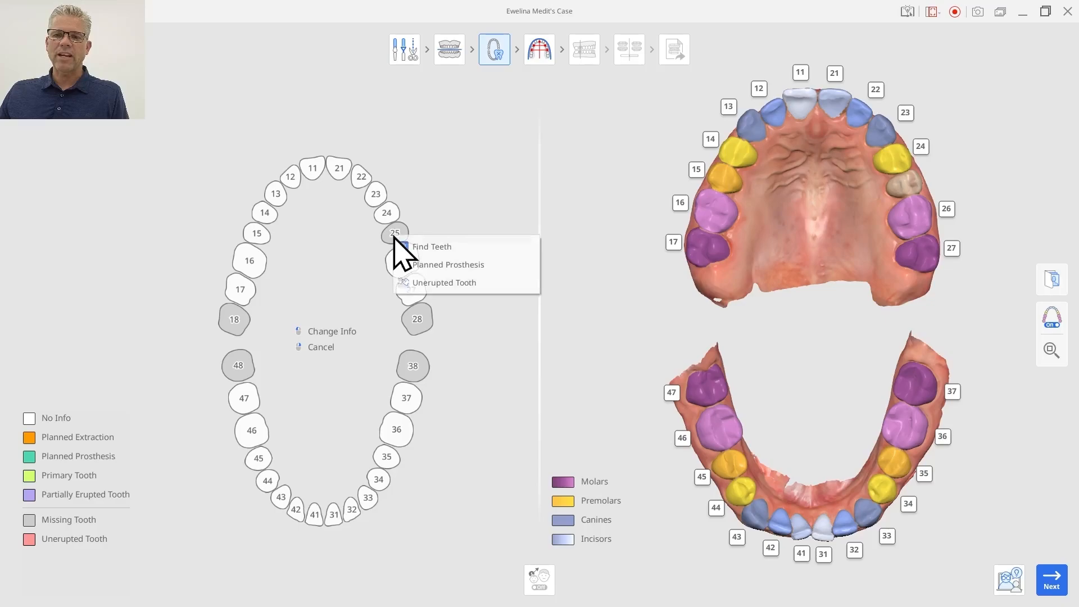
left_click(427, 250)
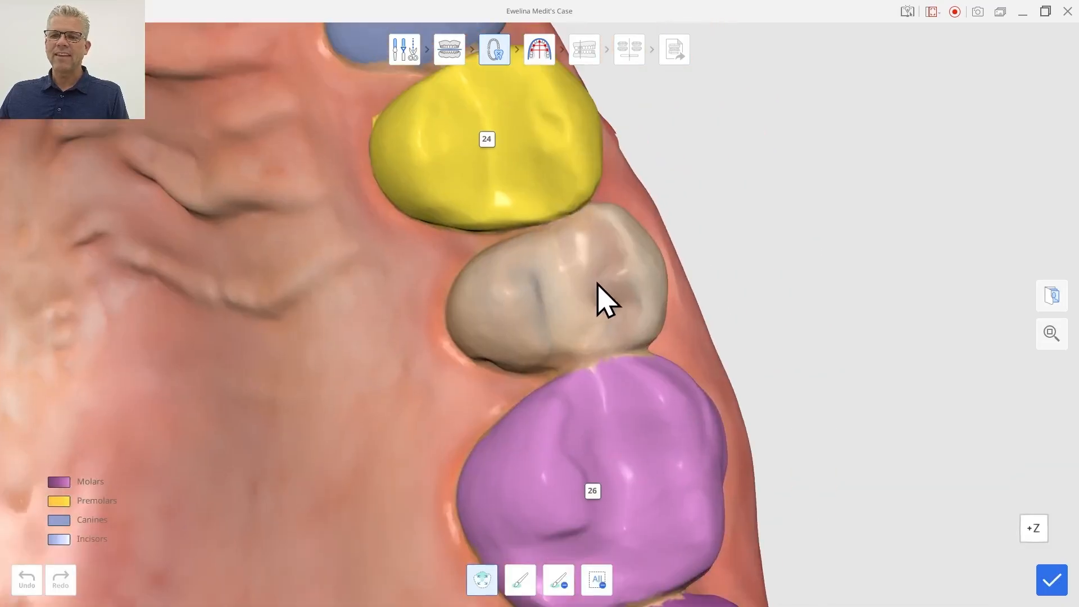
Repeatedly select tooth 25's area on the model and clear the selection.
left_click(611, 280)
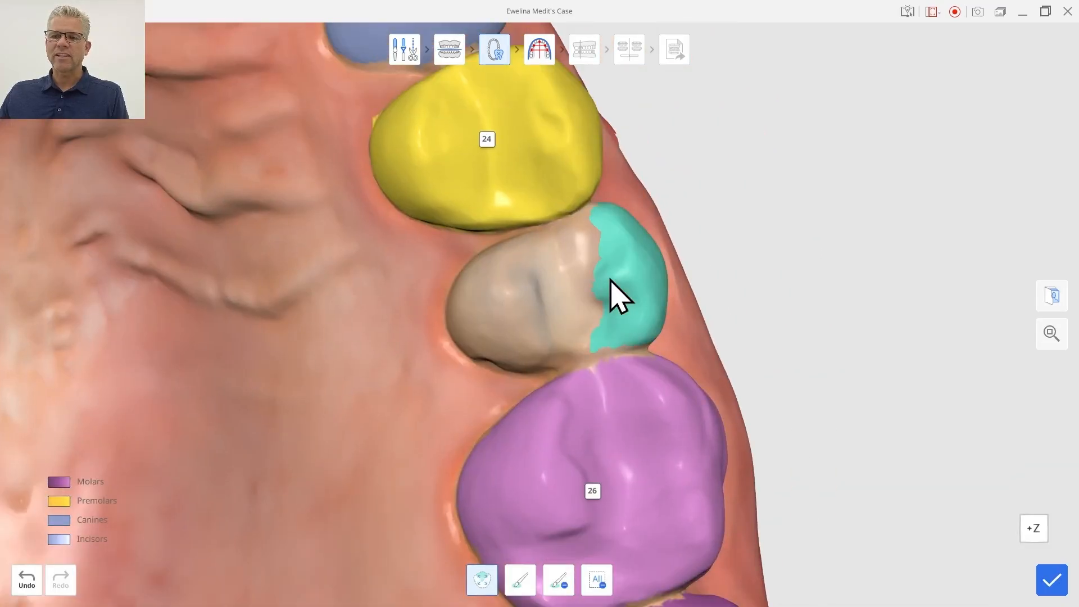
left_click(531, 320)
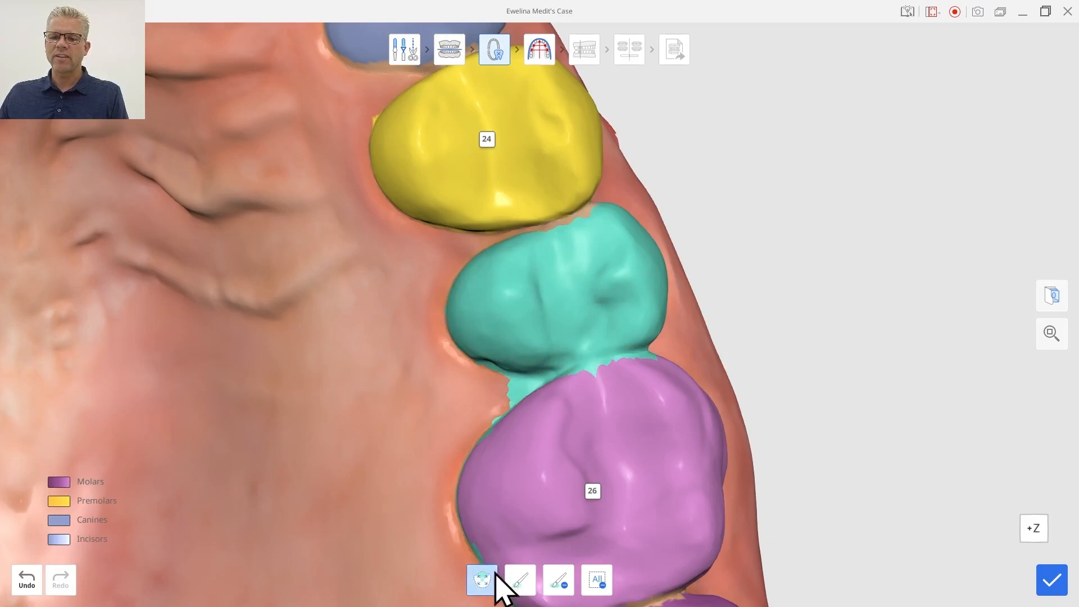
left_click(597, 580)
left_click_drag(607, 496, 569, 399)
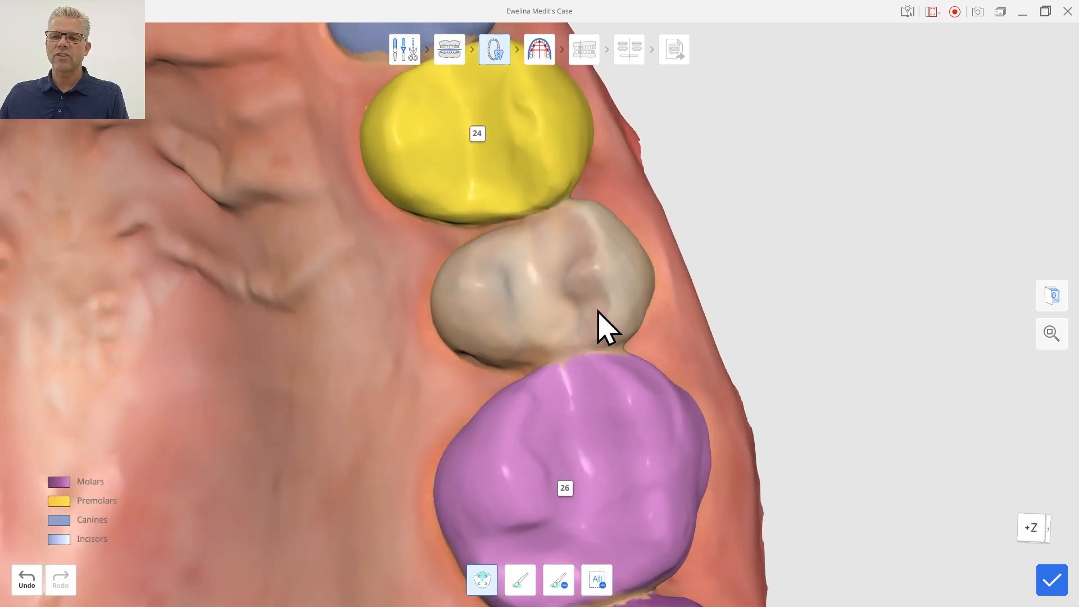
left_click(618, 274)
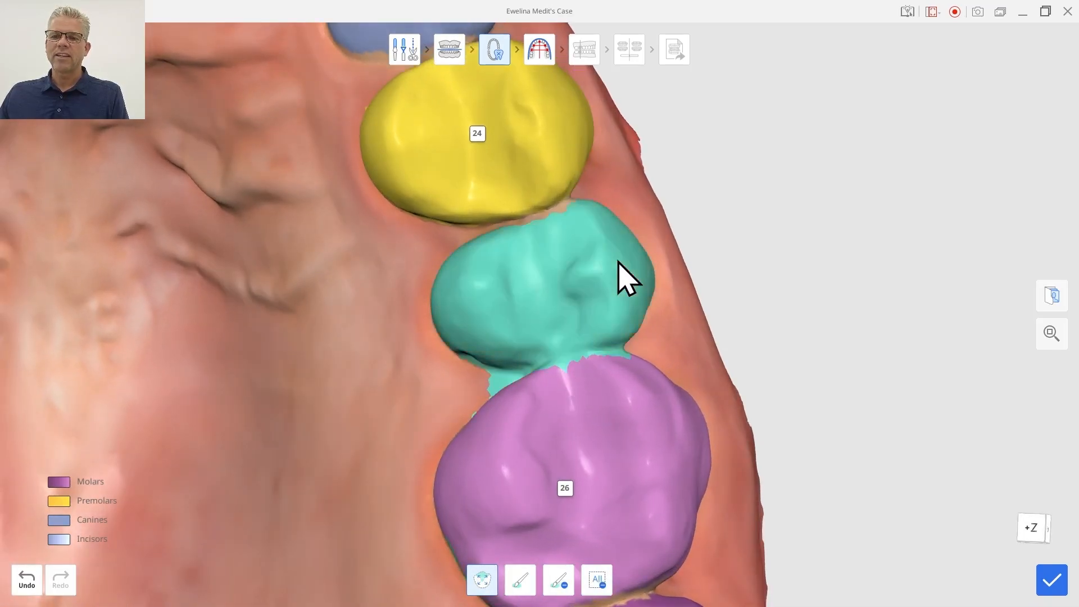
left_click(598, 586)
right_click_drag(593, 556, 664, 377)
left_click(562, 251)
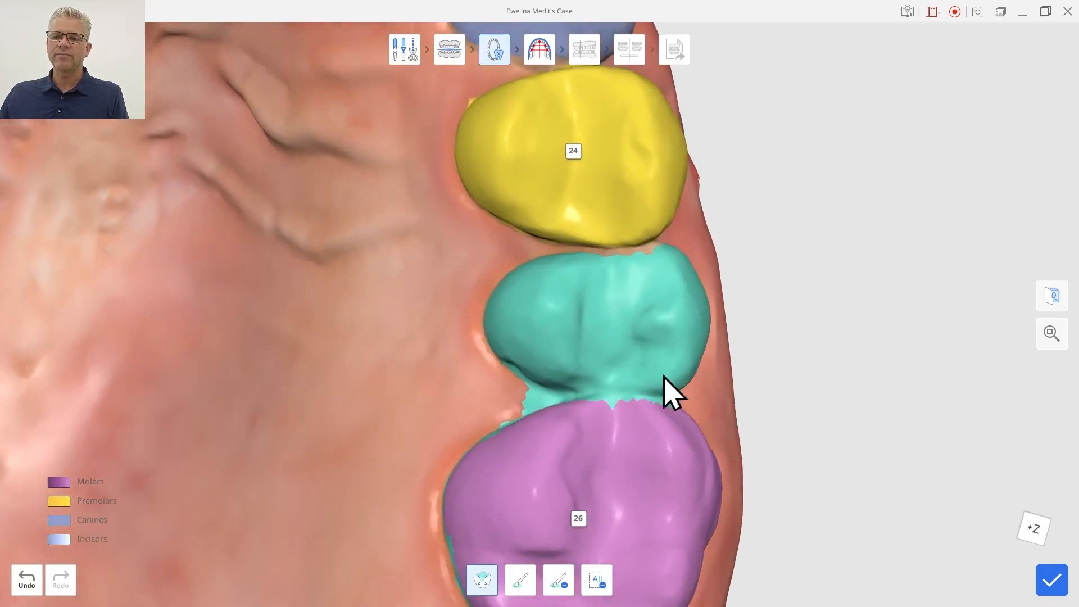
left_click(597, 584)
Select tooth 25's area on the model and confirm the tooth area edit.
right_click_drag(604, 568, 638, 393)
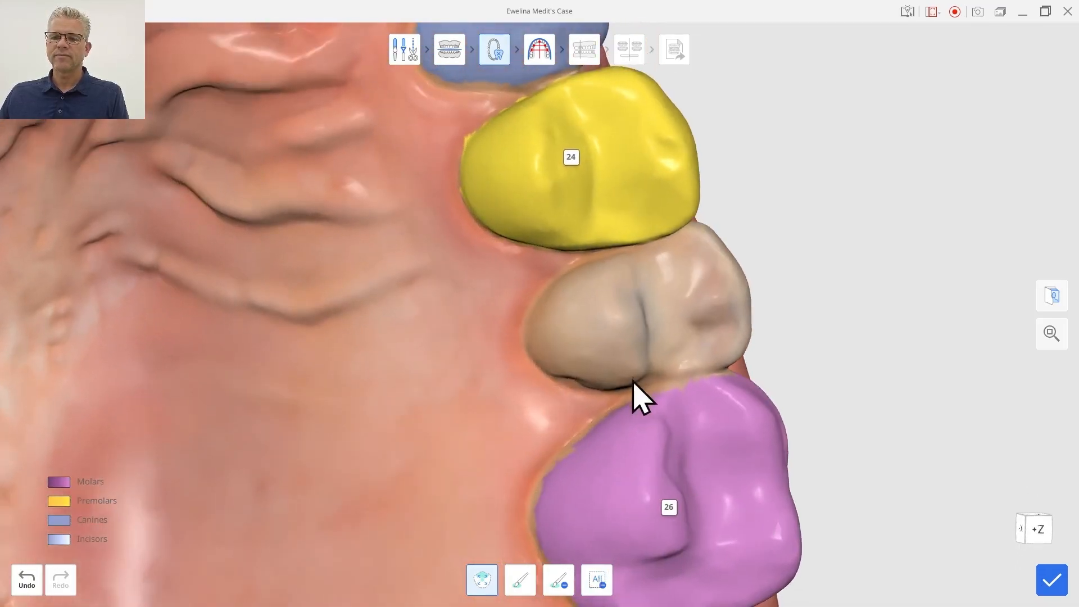
left_click(613, 318)
right_click_drag(814, 410, 749, 410)
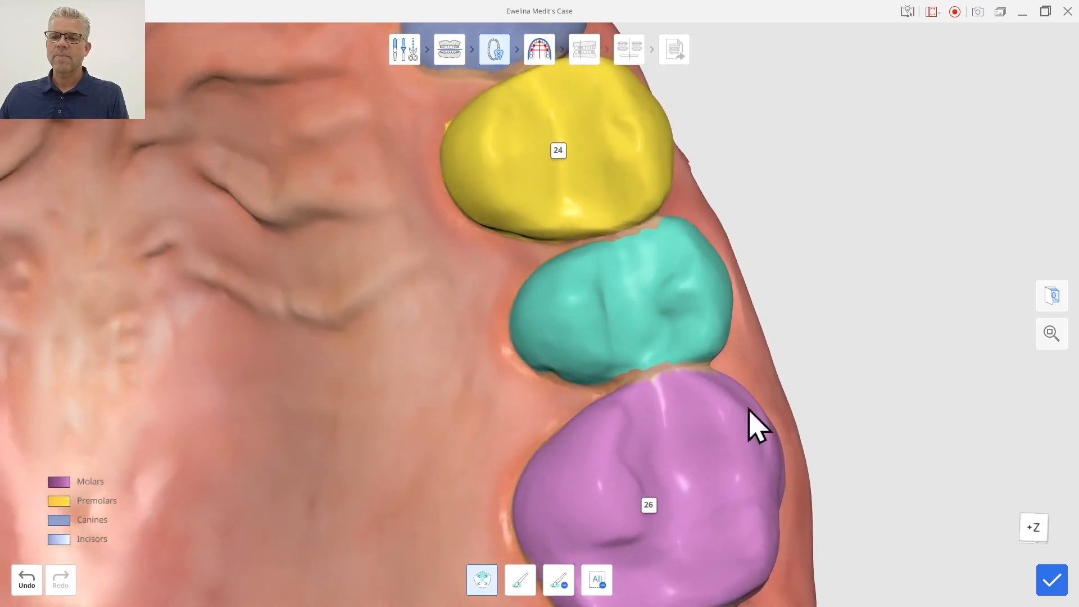
left_click(1061, 587)
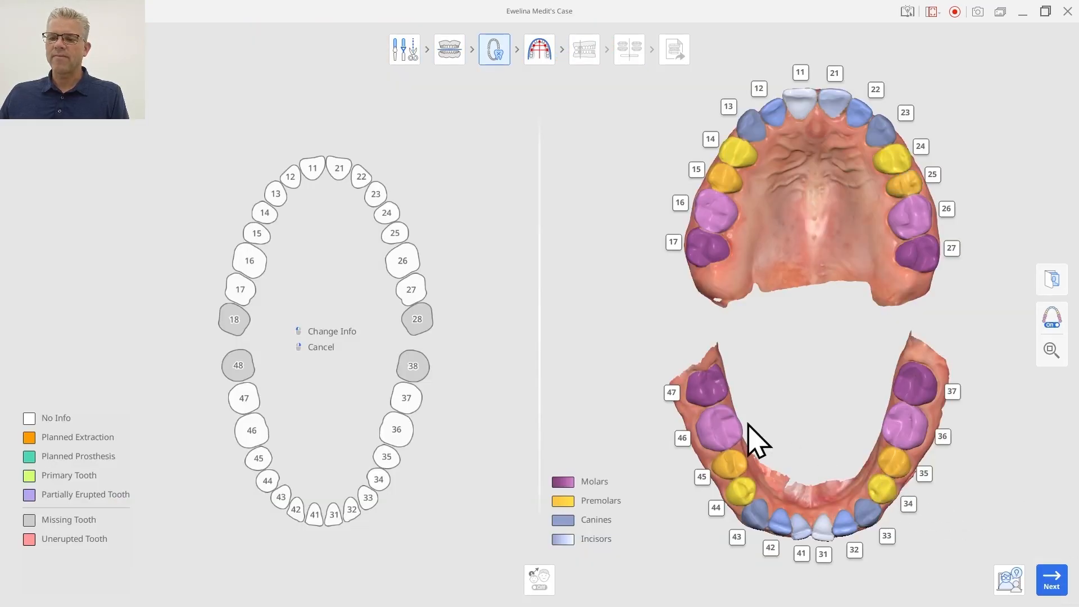
Proceed from tooth numbering to the arch form step.
middle_click_drag(811, 426, 815, 351)
right_click_drag(815, 351, 806, 419)
middle_click_drag(800, 400, 801, 404)
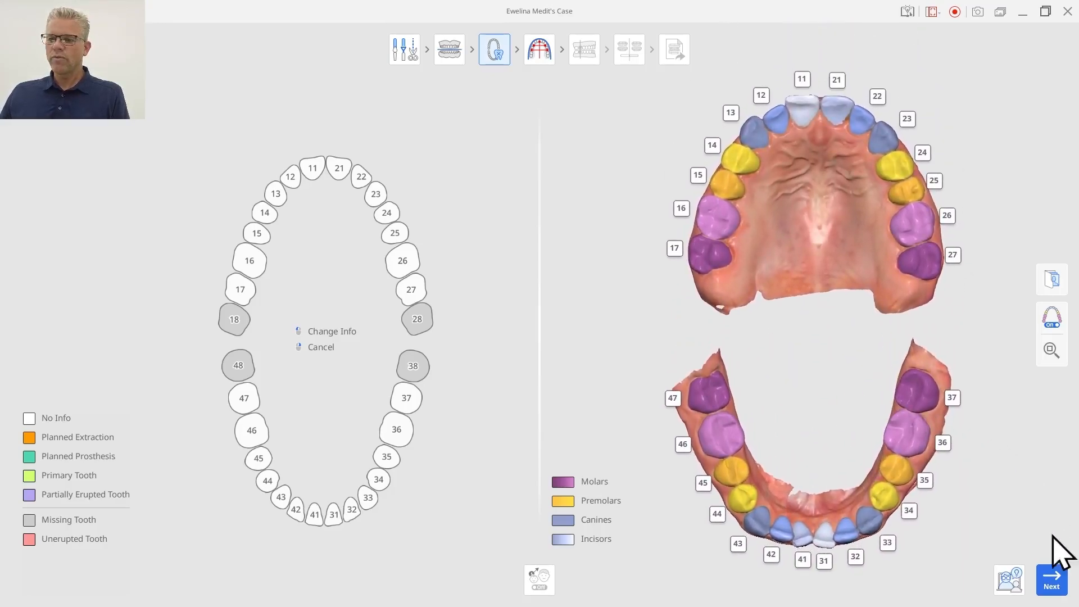
left_click(1052, 579)
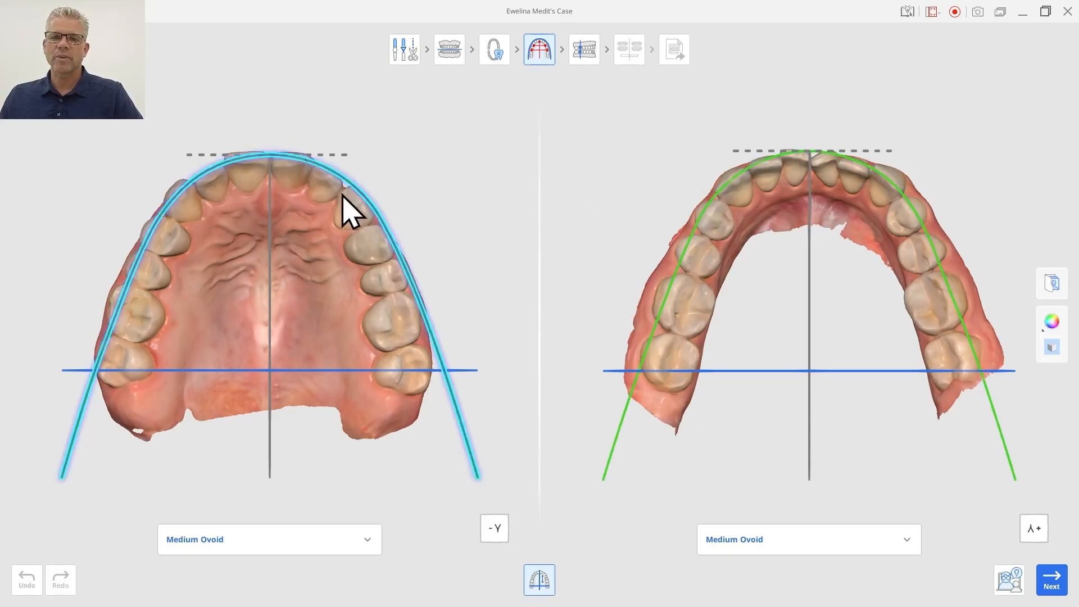
Set both the lower and upper arch forms to Non-Extraction Ovoid #1.
left_click_drag(446, 410, 457, 430)
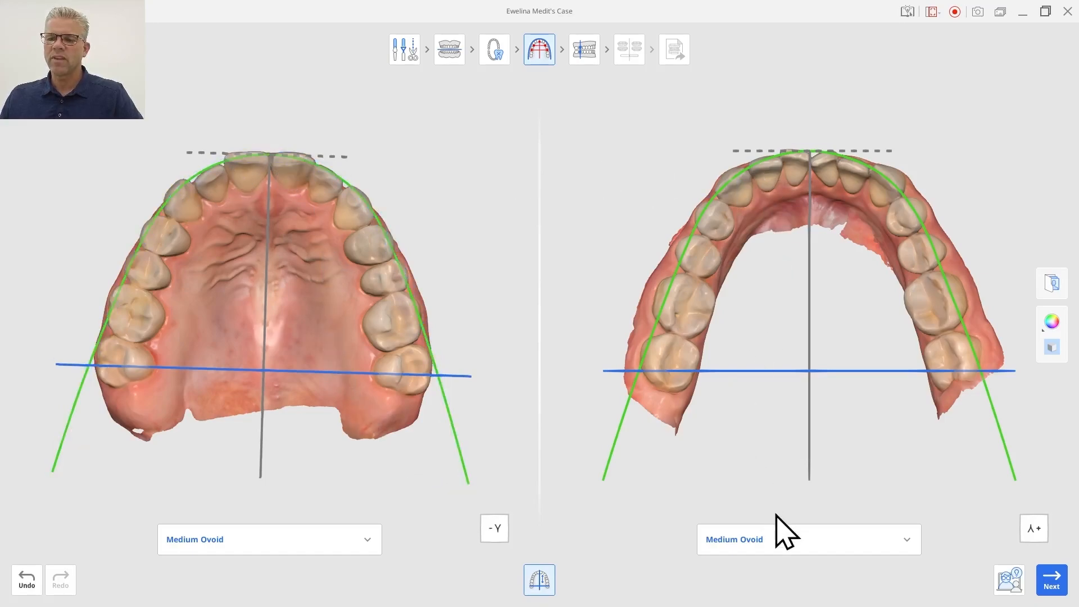
left_click(787, 541)
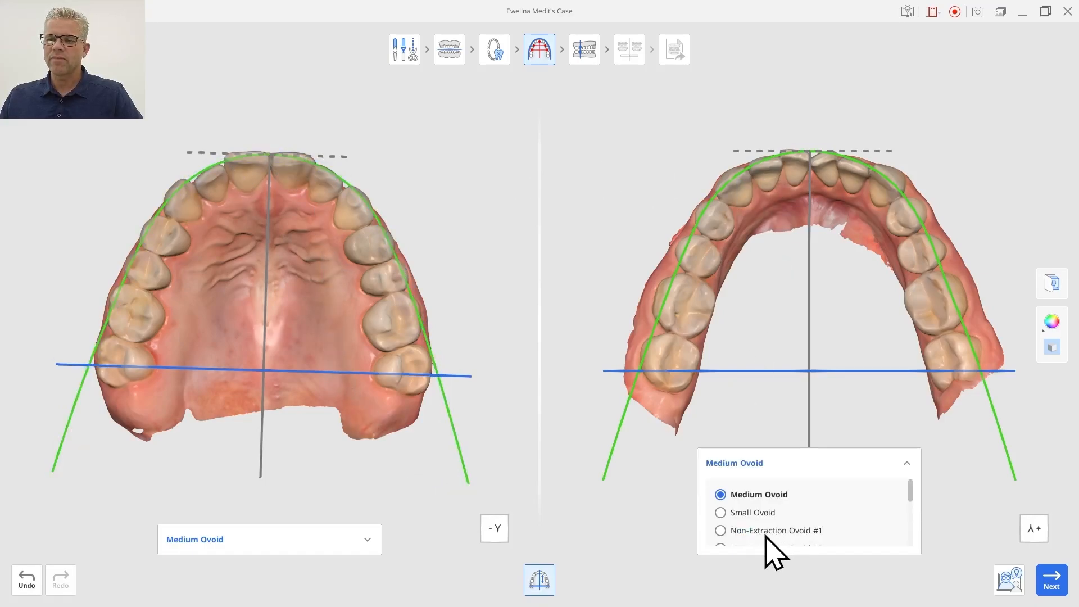
left_click(720, 530)
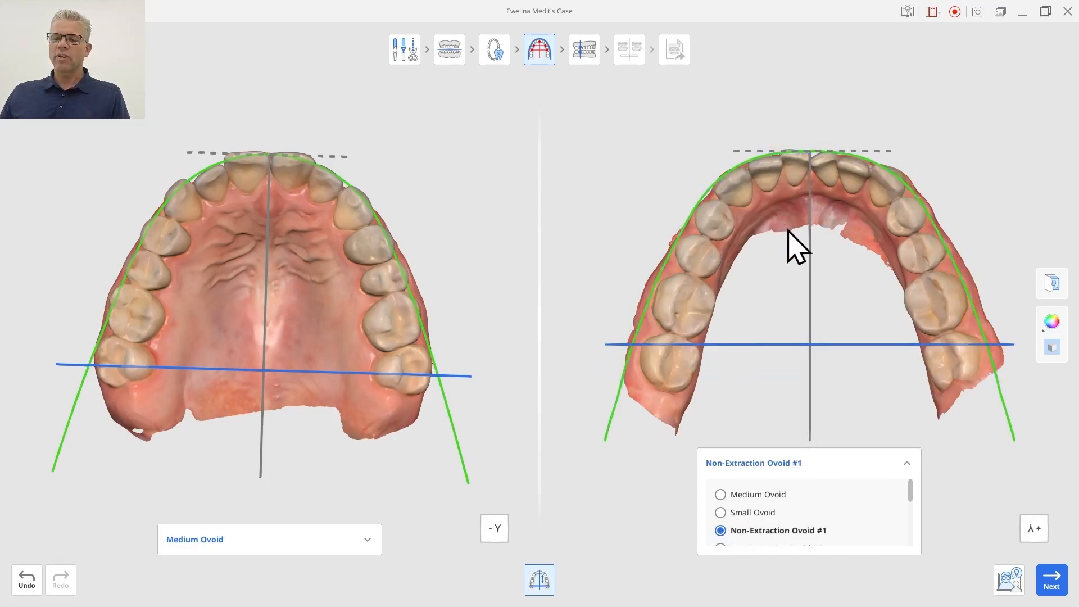
left_click(370, 541)
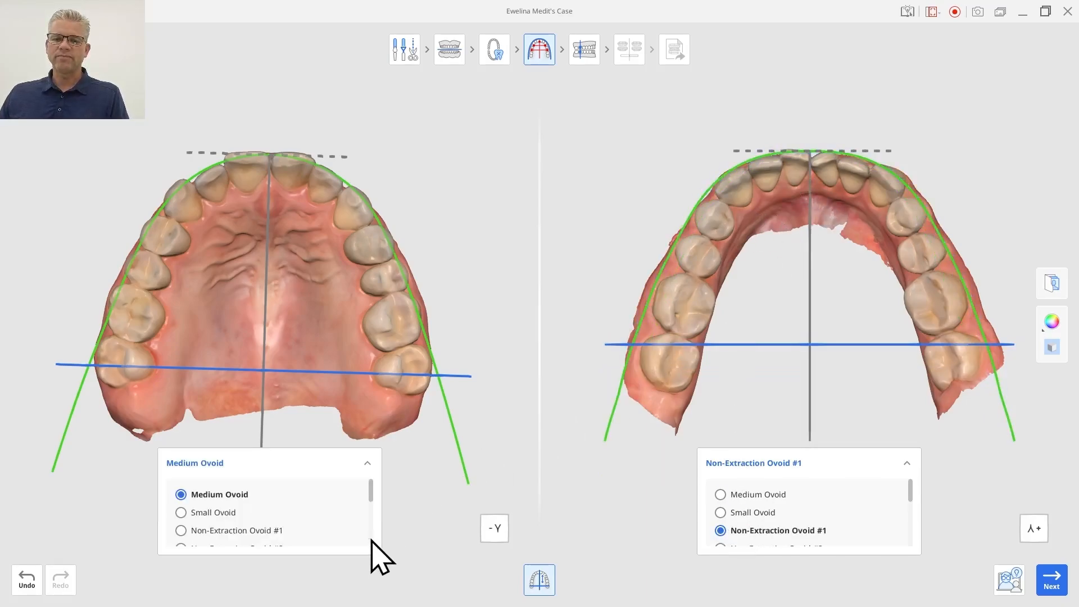
left_click(261, 531)
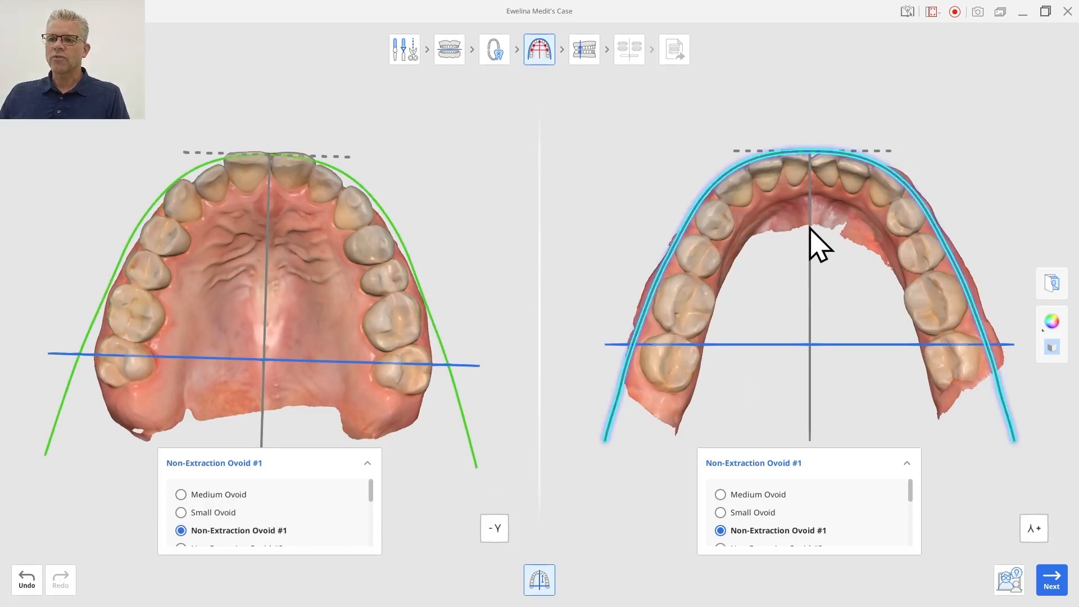
Adjust the ends of the lower and upper arch curves slightly and continue to the next step.
left_click_drag(808, 231, 809, 229)
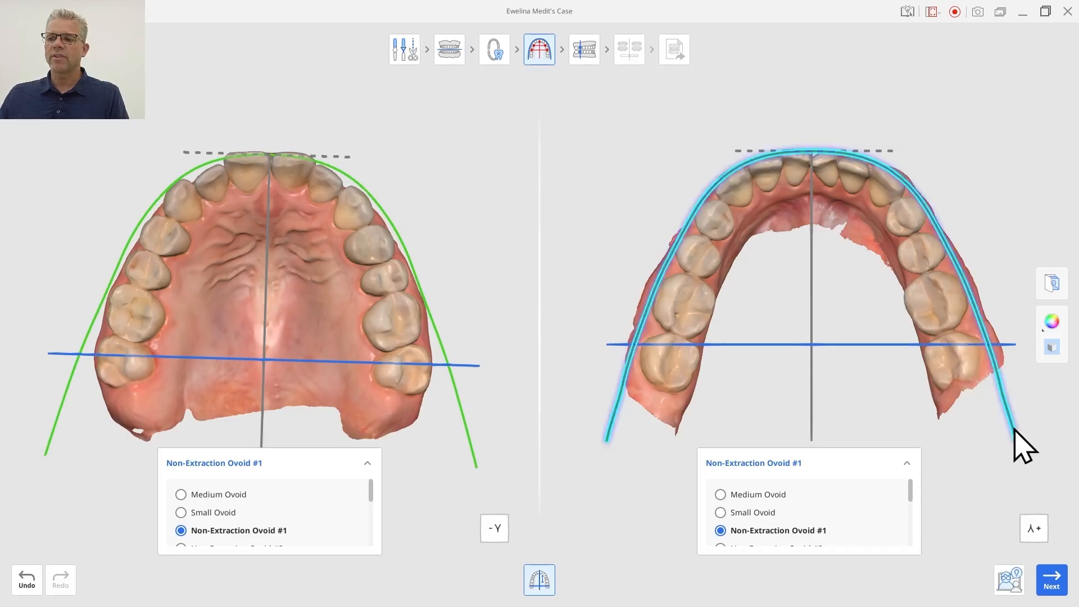
left_click_drag(1014, 428, 1017, 440)
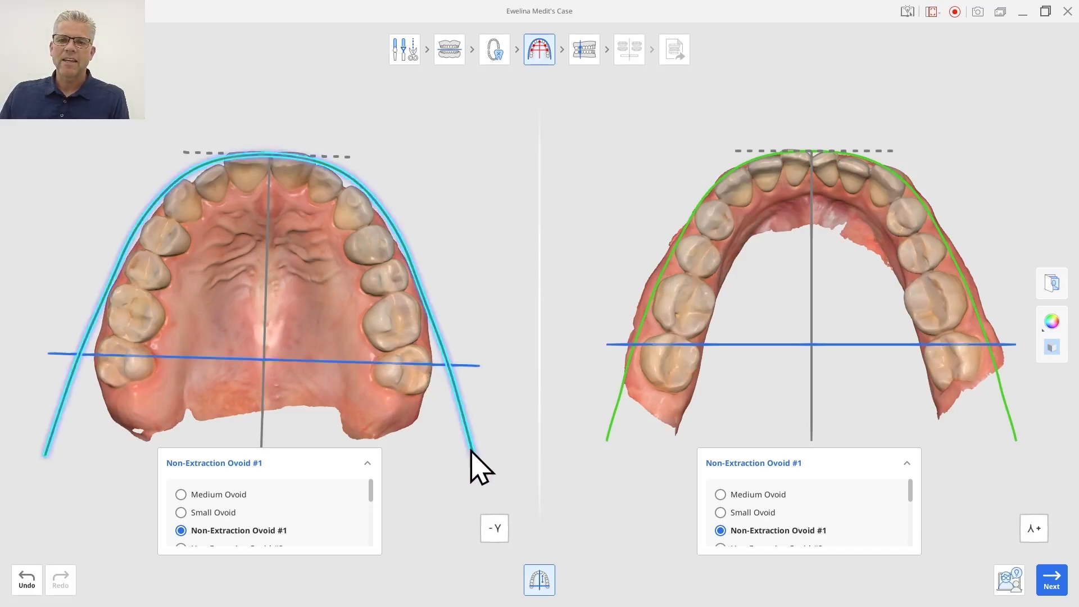
left_click_drag(471, 451, 475, 466)
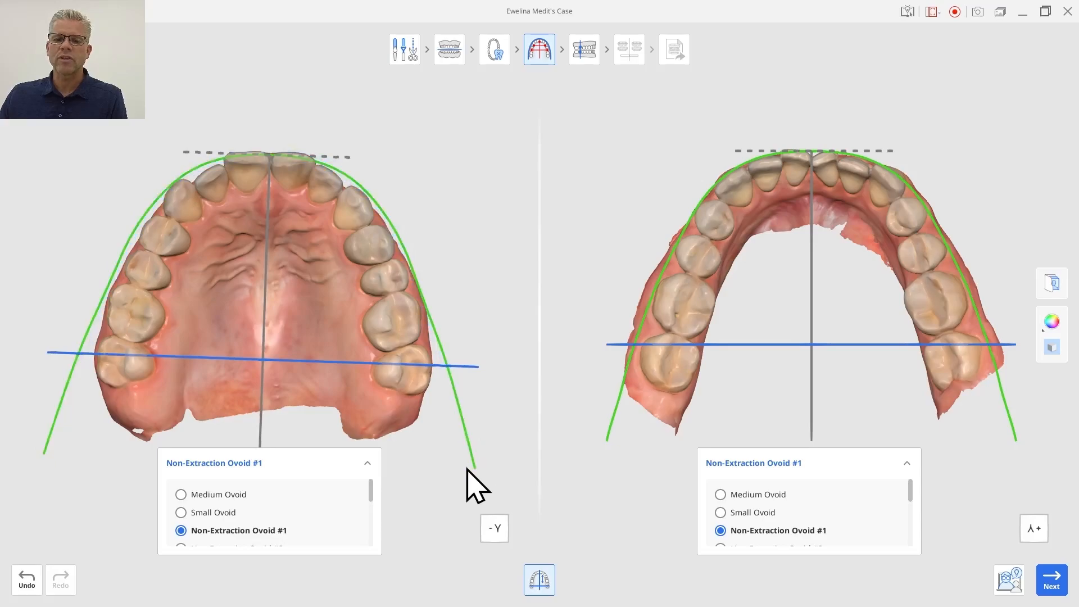
left_click(1046, 578)
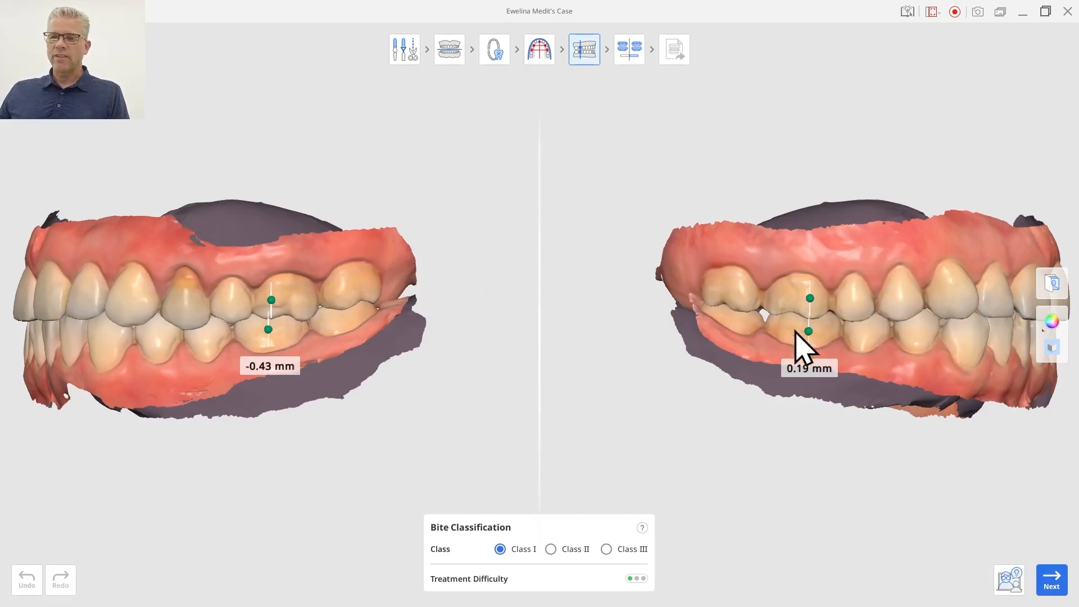
Set the bite classification to Class I and move on to the simulation.
left_click(550, 549)
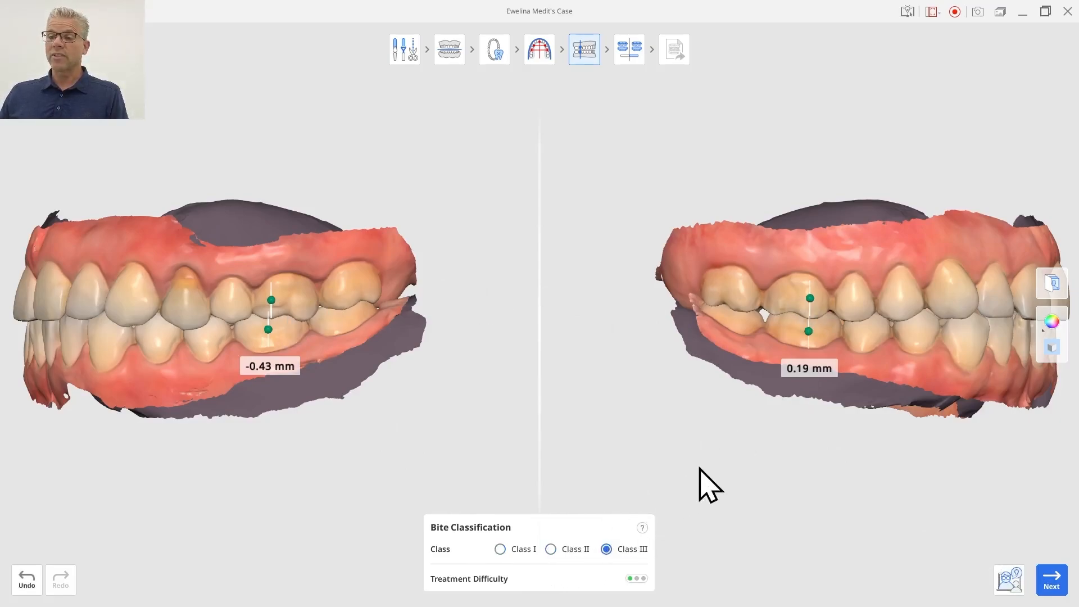
left_click(500, 551)
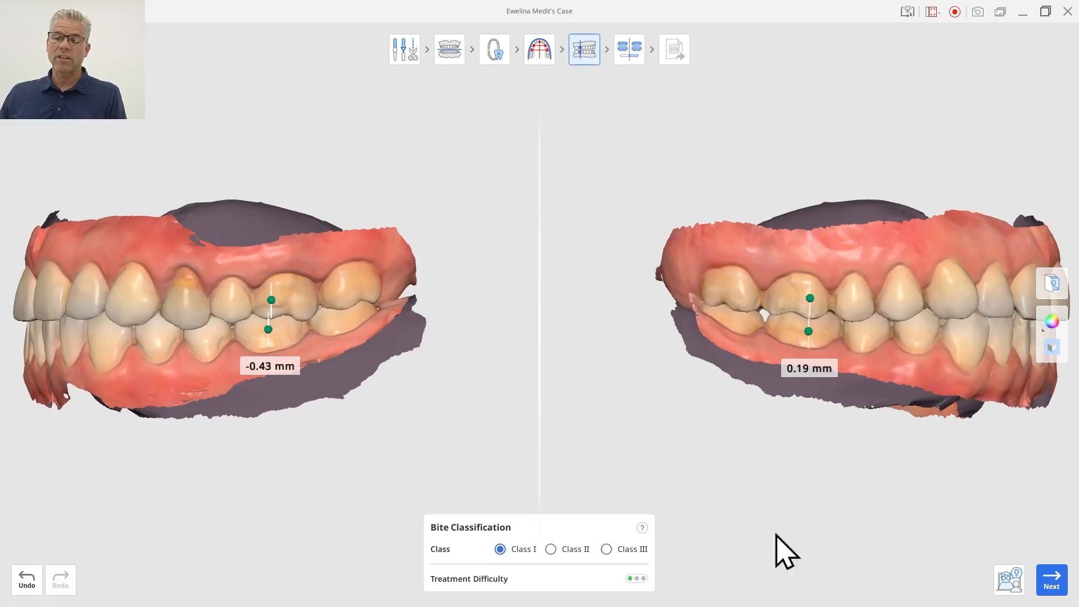
left_click(1056, 584)
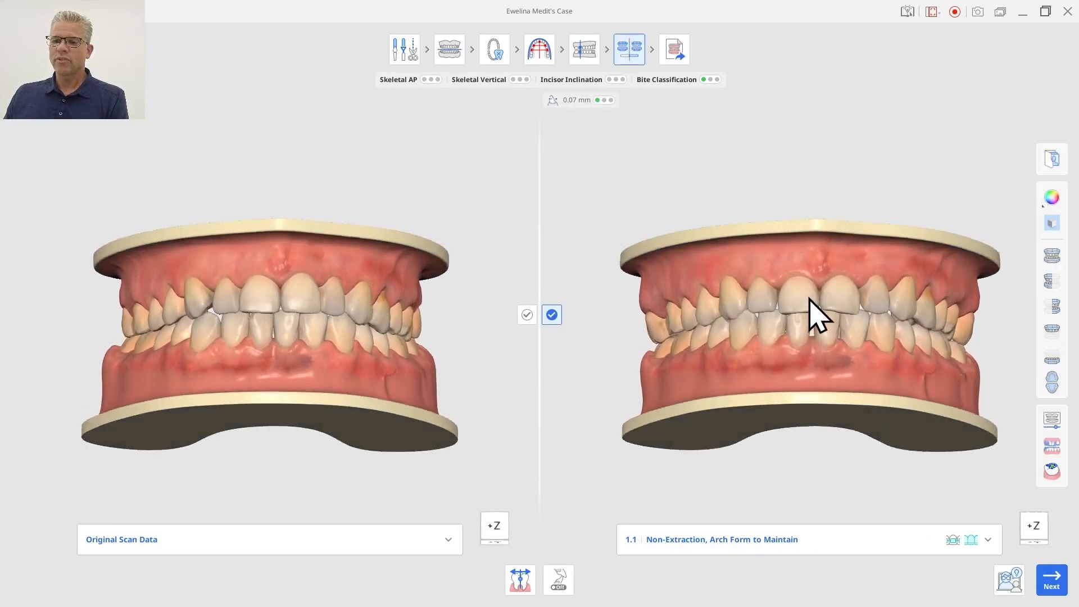
Browse the available treatment plan options in the simulation plan list.
left_click(989, 540)
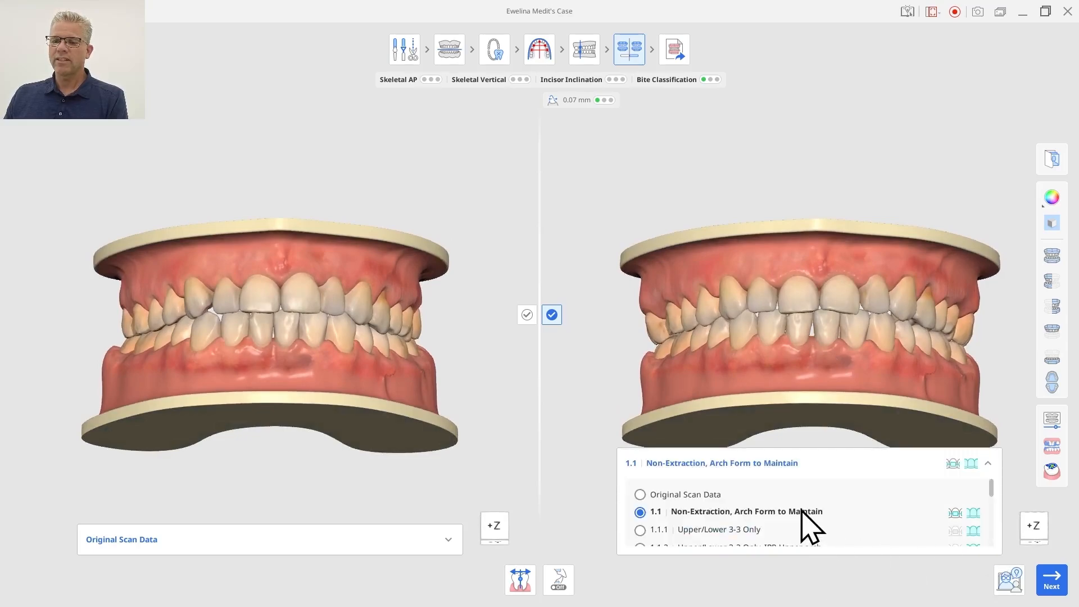
scroll(794, 507, "down", 6)
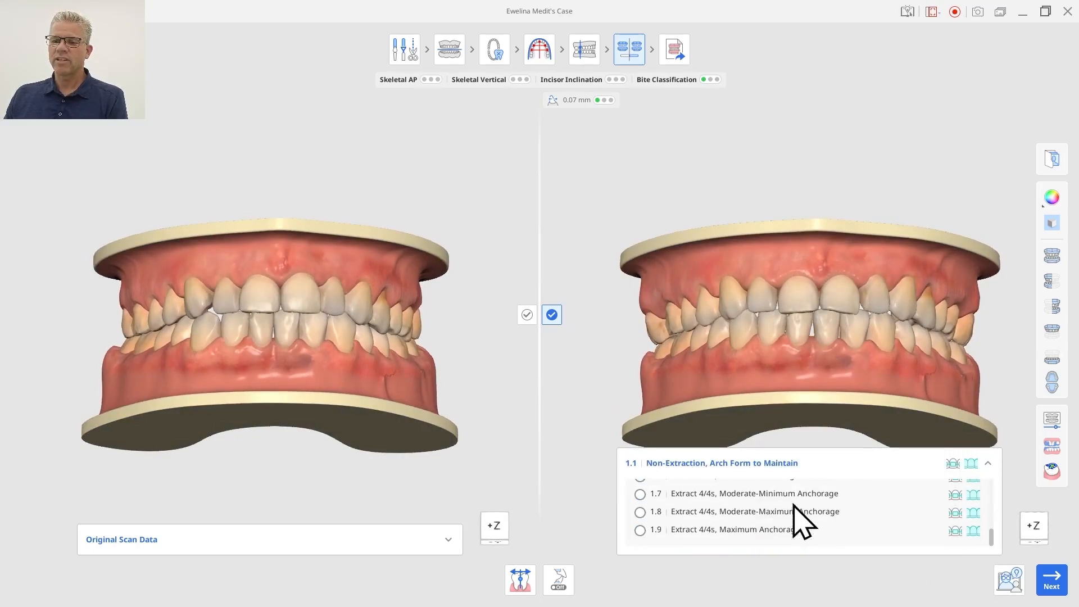
scroll(792, 506, "up", 3)
scroll(797, 532, "up", 4)
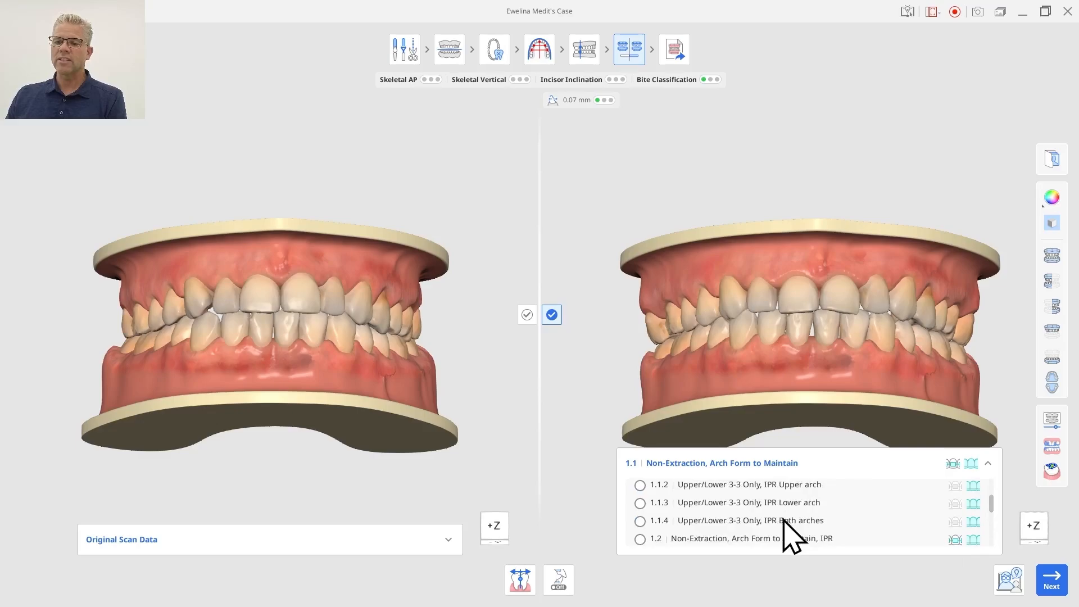
scroll(784, 513, "down", 3)
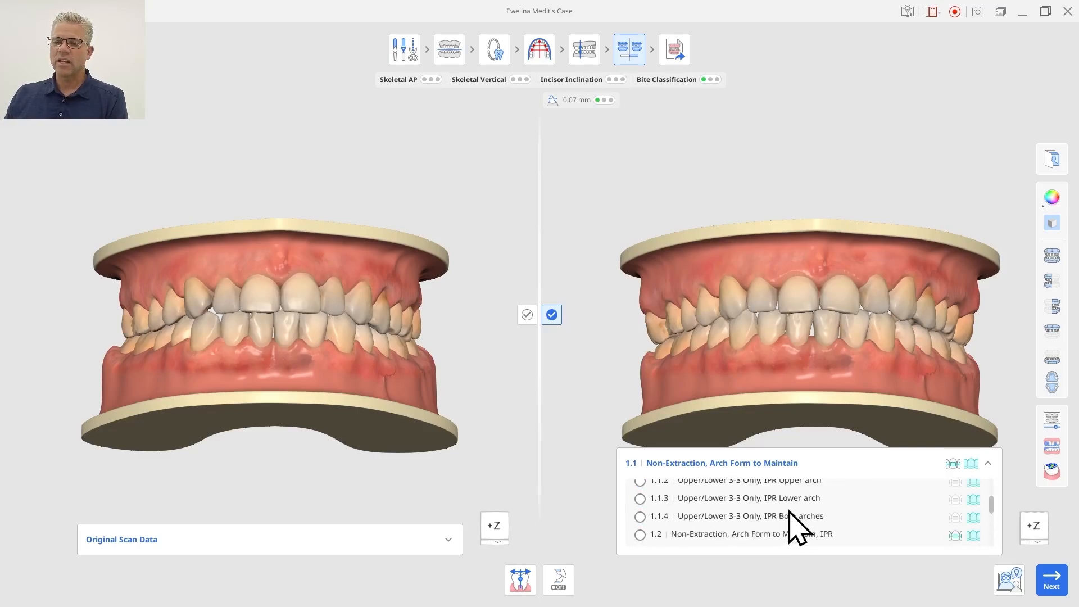
scroll(782, 511, "up", 4)
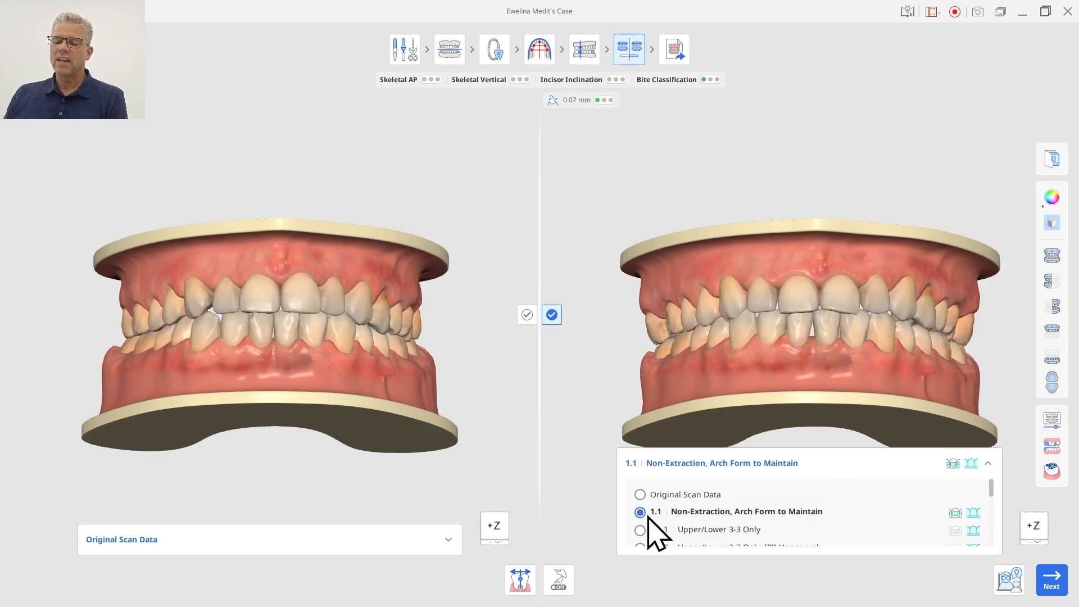
right_click_drag(810, 382, 826, 365)
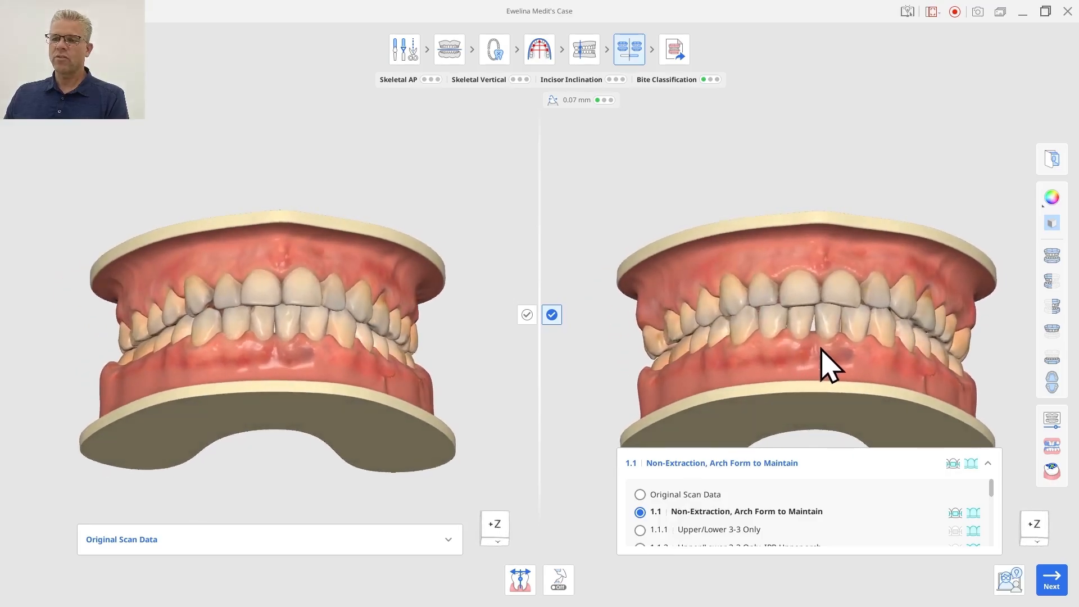
Show the treatment progress slider and scrub it back to the initial stage.
left_click(1053, 421)
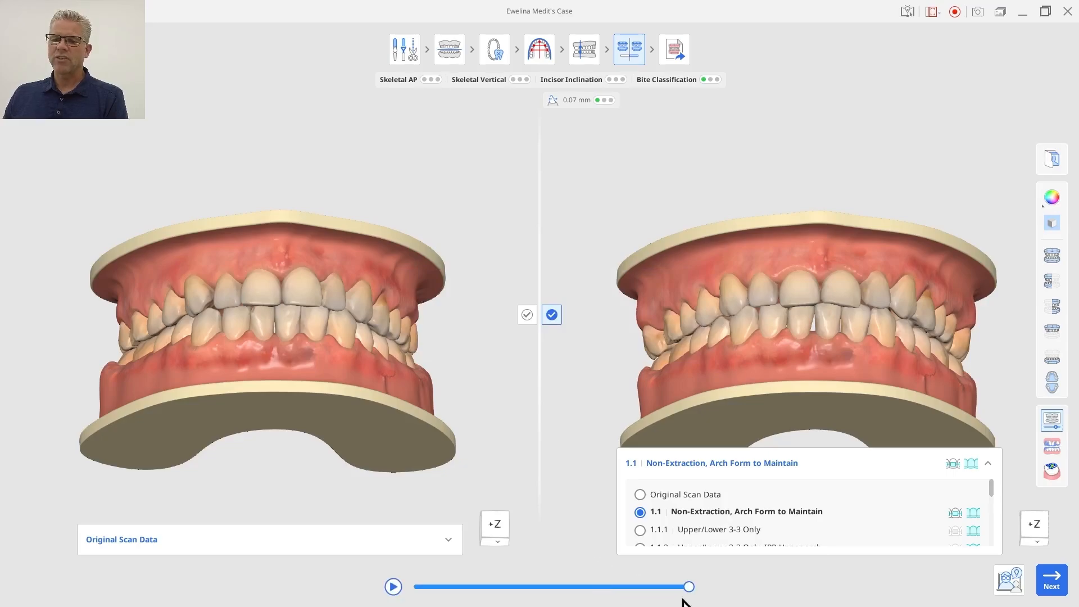
left_click_drag(692, 586, 301, 590)
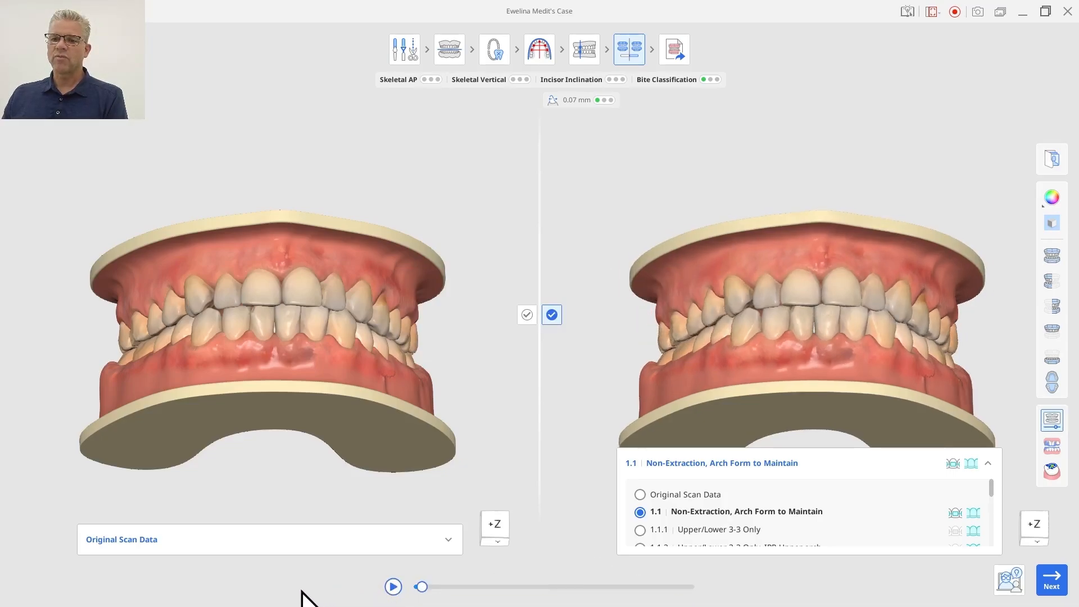
left_click_drag(683, 596, 785, 596)
left_click_drag(716, 594, 326, 550)
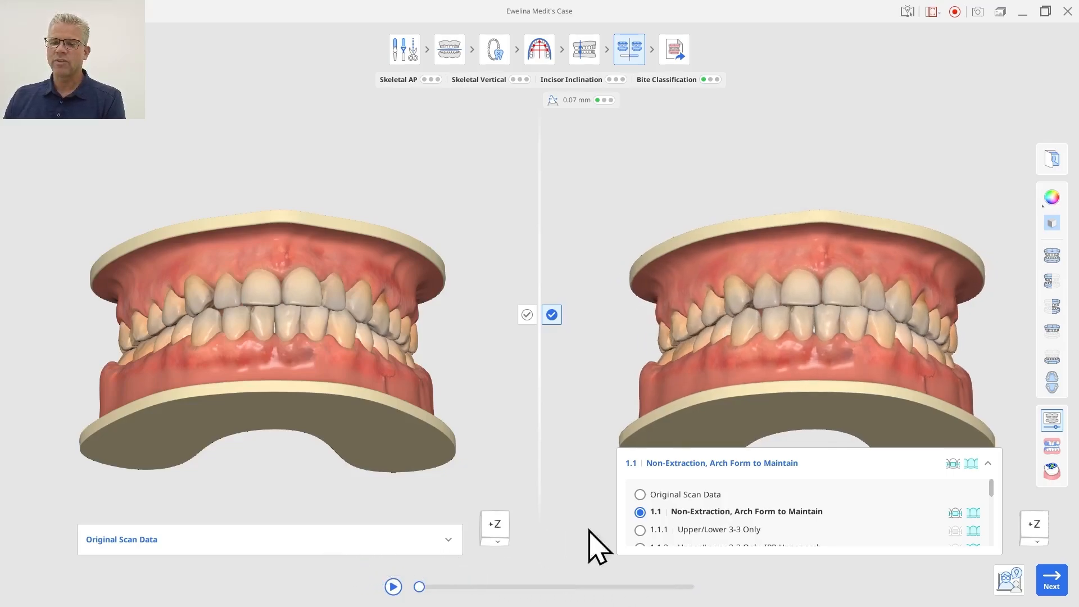
Scroll through the treatment plan list to review the IPR options.
scroll(731, 520, "down", 2)
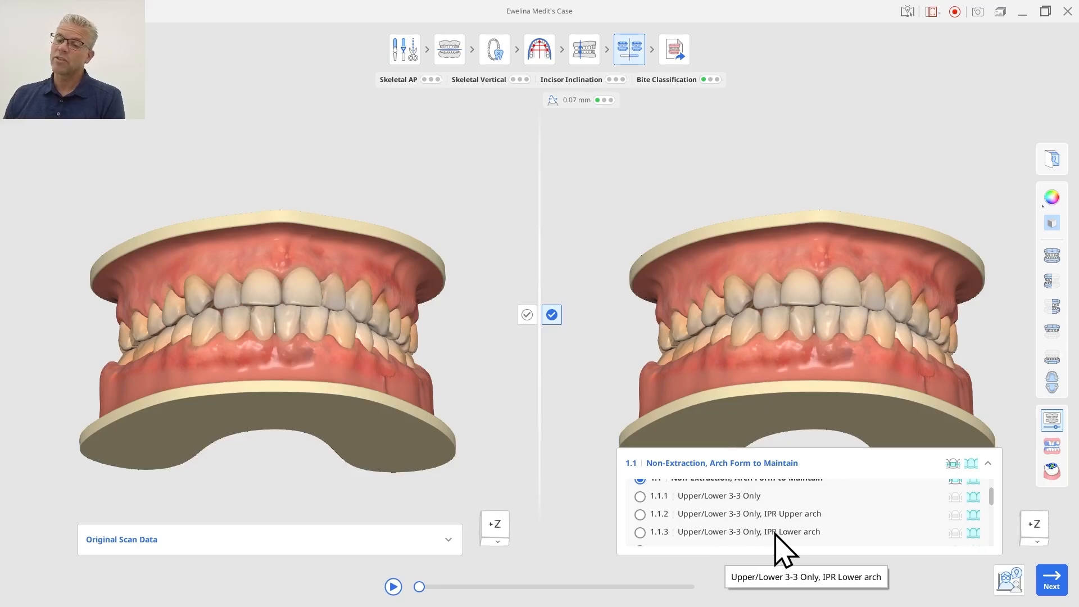
scroll(779, 531, "down", 1)
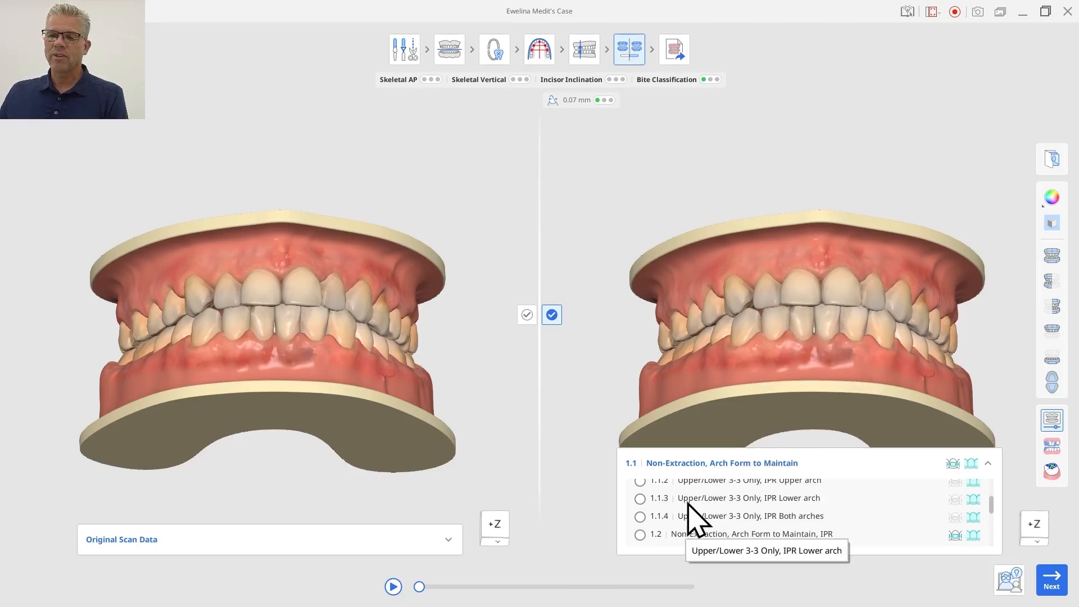
Select plan 1.1.1 Upper/Lower 3-3 Only and orbit around the simulated arches to examine the predicted result.
scroll(691, 503, "up", 2)
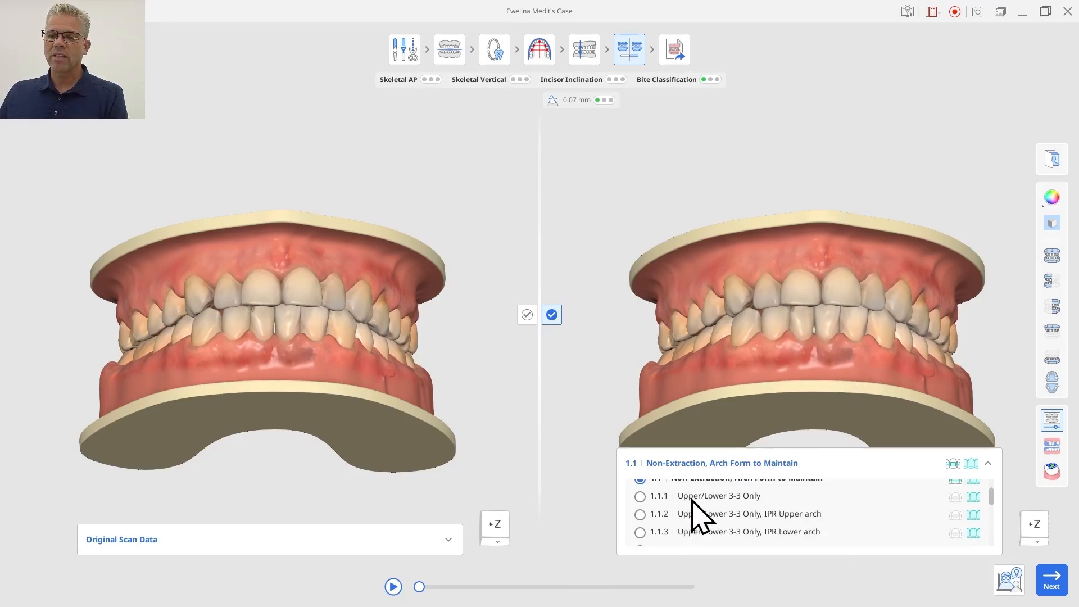
left_click(639, 496)
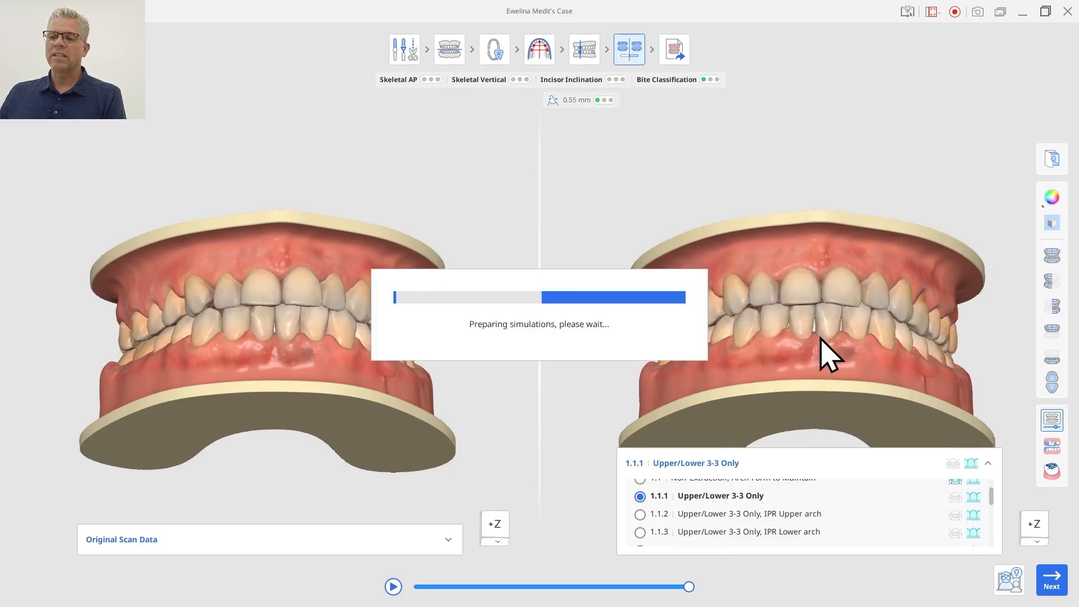
right_click_drag(822, 339, 882, 429)
right_click_drag(886, 288, 819, 272)
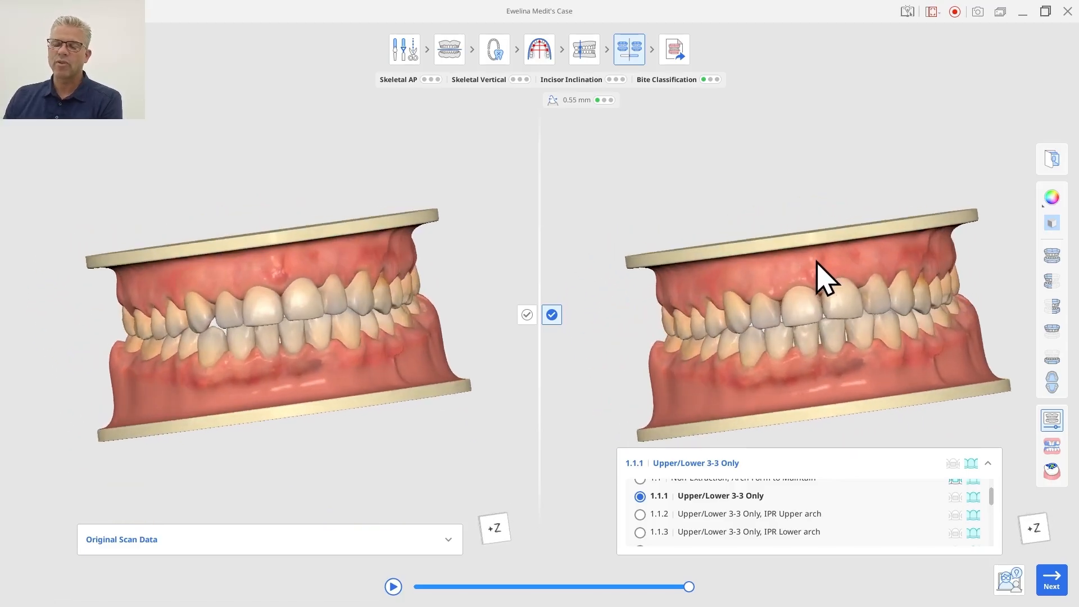
right_click_drag(708, 282, 884, 375)
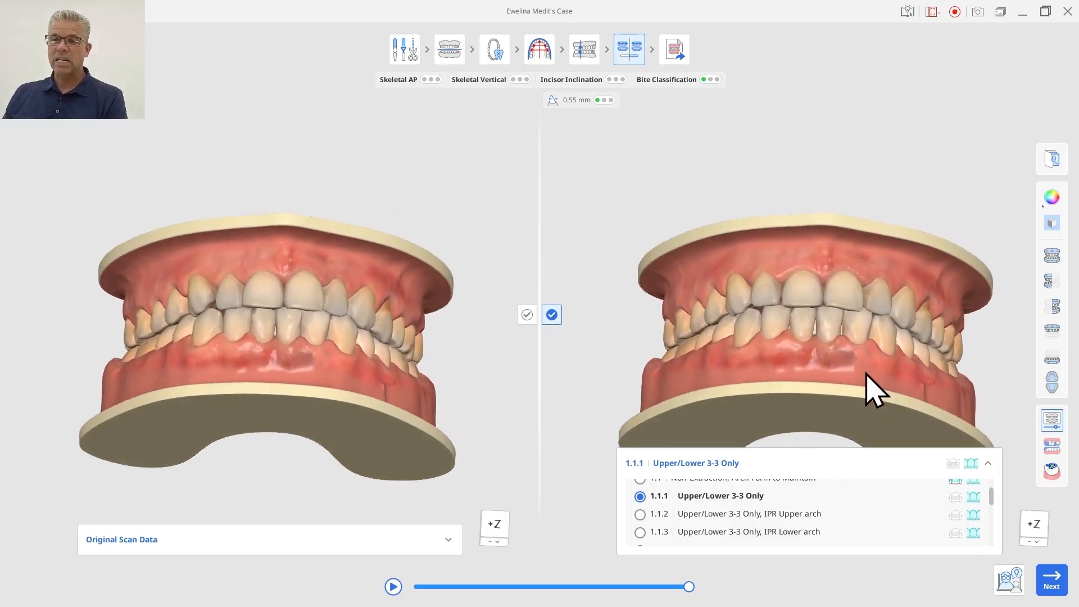
right_click_drag(835, 378, 923, 296)
right_click_drag(798, 390, 848, 393)
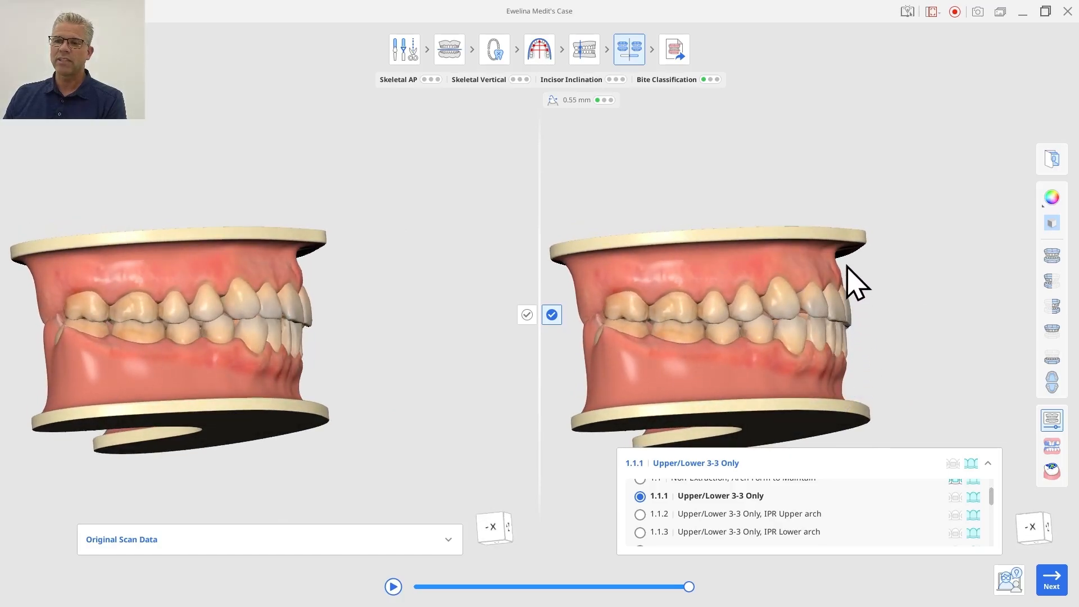
right_click_drag(848, 280, 642, 261)
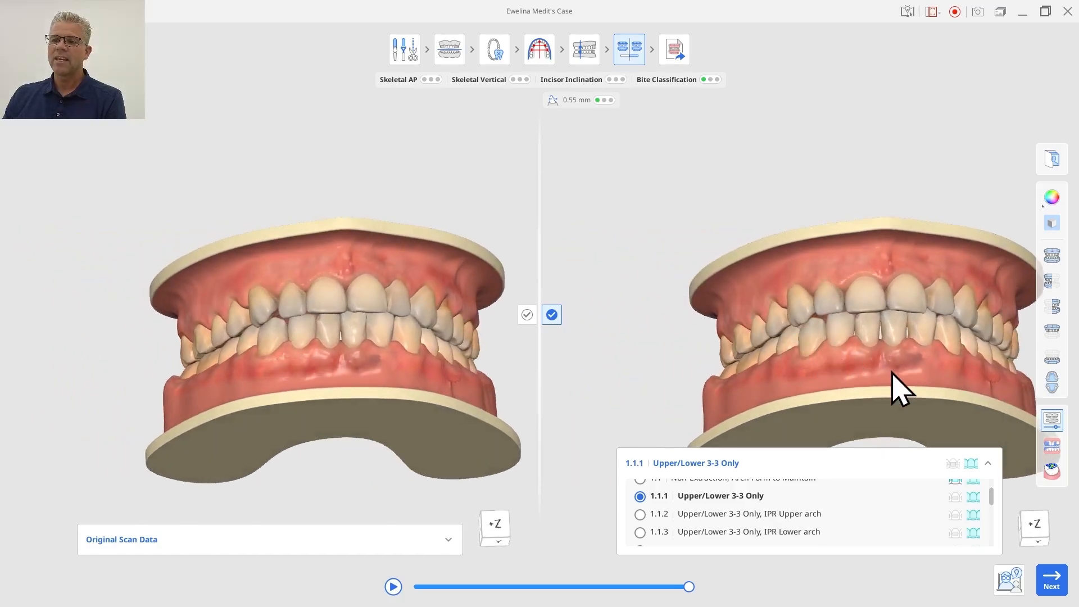
right_click_drag(888, 360, 800, 340)
right_click_drag(887, 337, 928, 374)
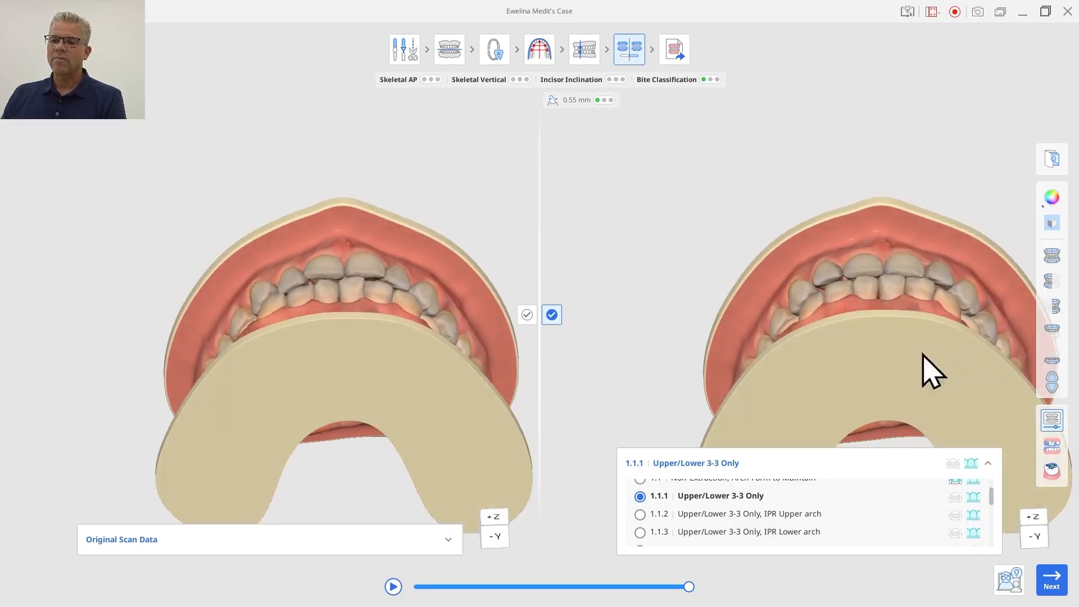
Select plan 1.1.3 Upper/Lower 3-3 Only, IPR Lower arch and inspect the lower arch on its own from the occlusal side.
left_click(640, 532)
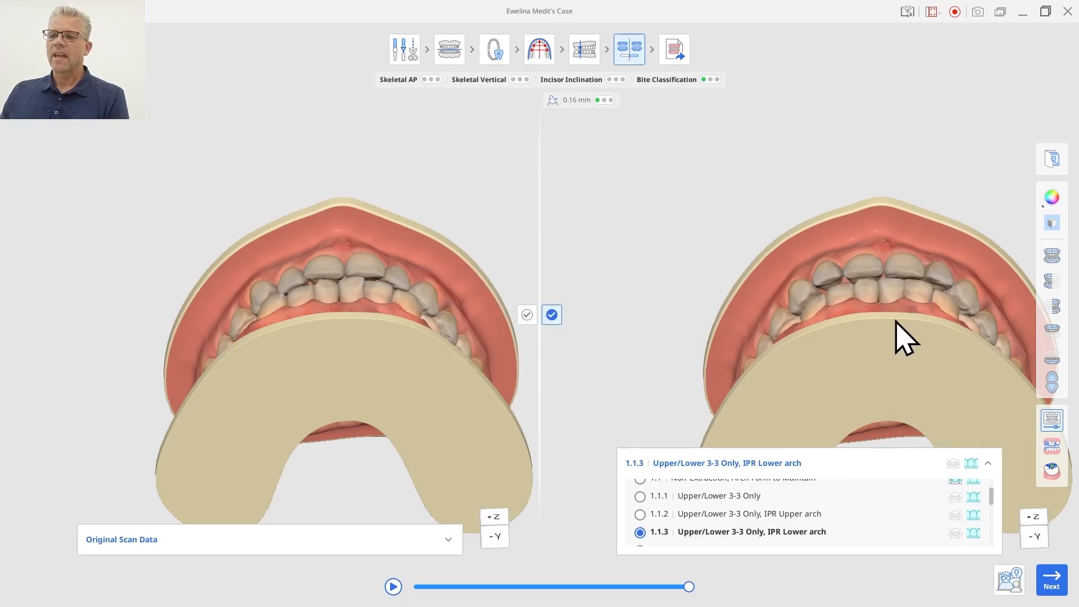
right_click_drag(896, 320, 975, 441)
right_click_drag(920, 385, 937, 381)
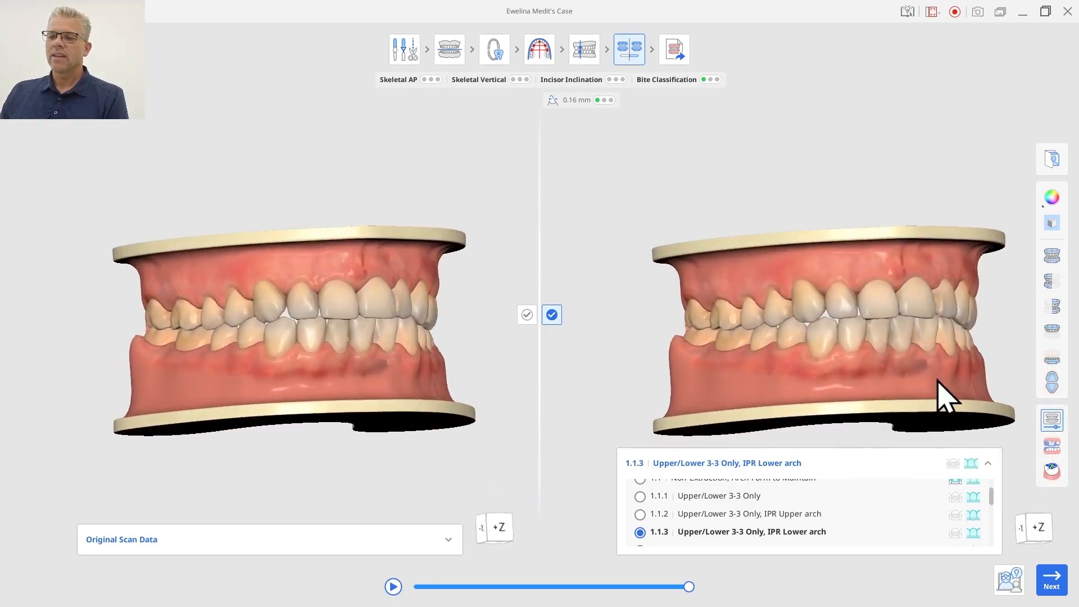
left_click(1052, 360)
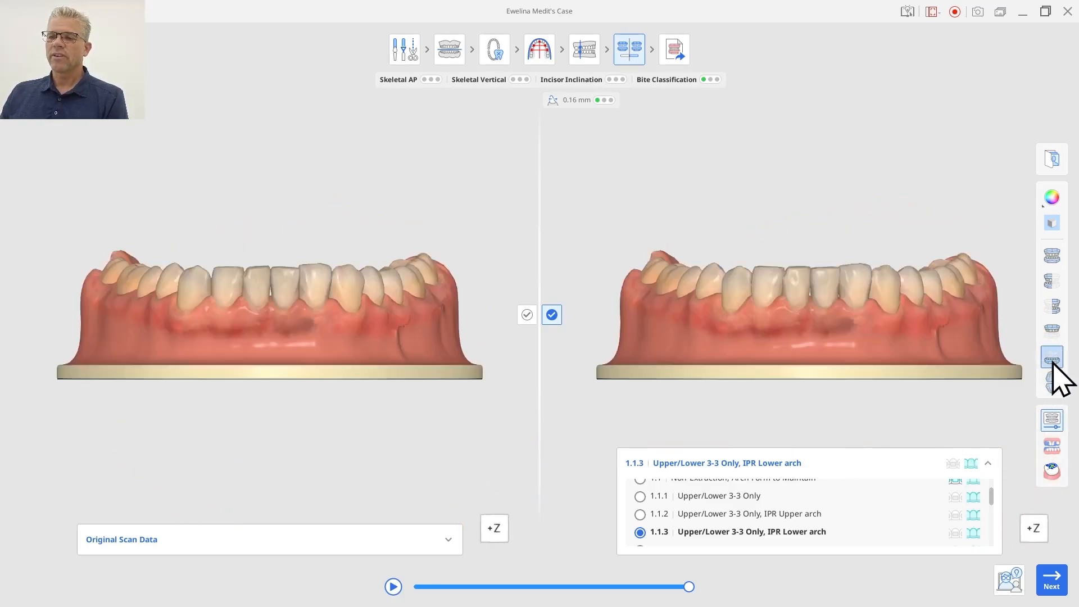
right_click_drag(845, 337, 814, 436)
right_click_drag(836, 245, 829, 366)
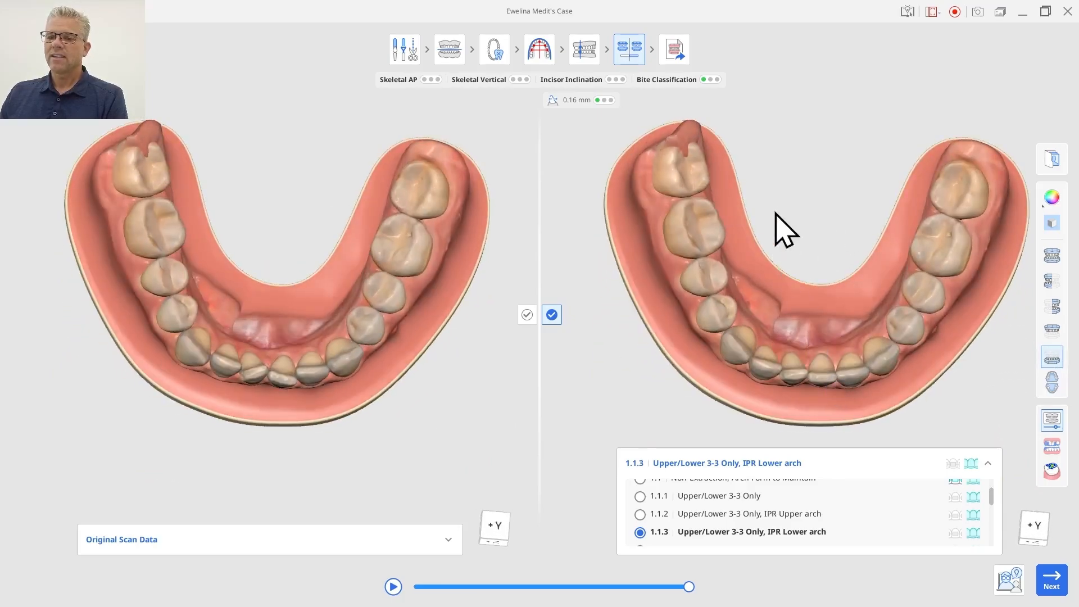
right_click_drag(775, 214, 766, 284)
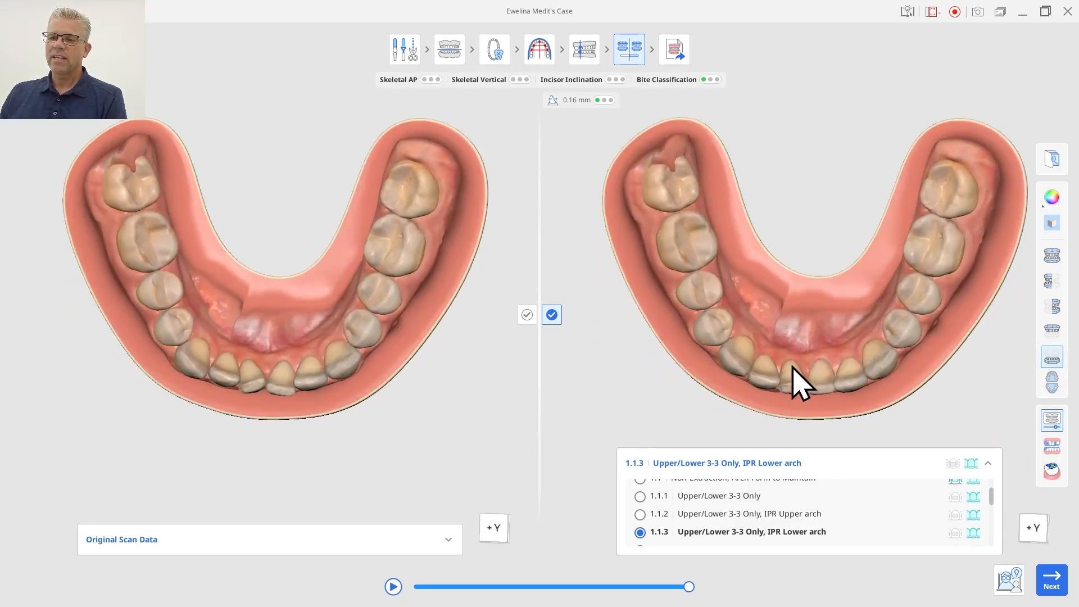
right_click_drag(802, 351, 816, 246)
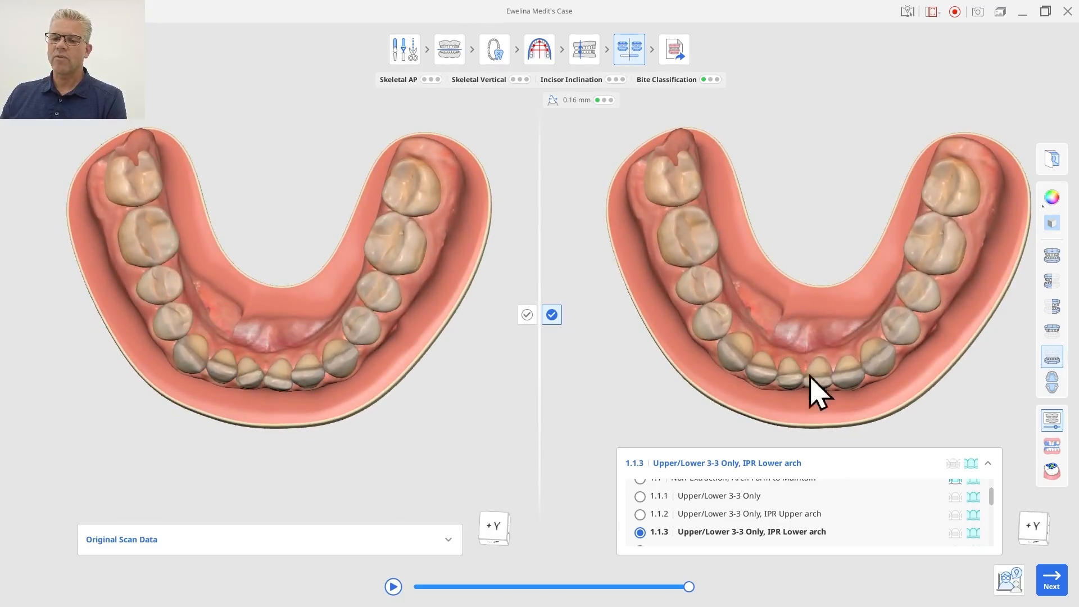
Open Tooth Orientation, select a lower central incisor and adjust the endpoints of its mesiodistal reference line.
left_click(1052, 422)
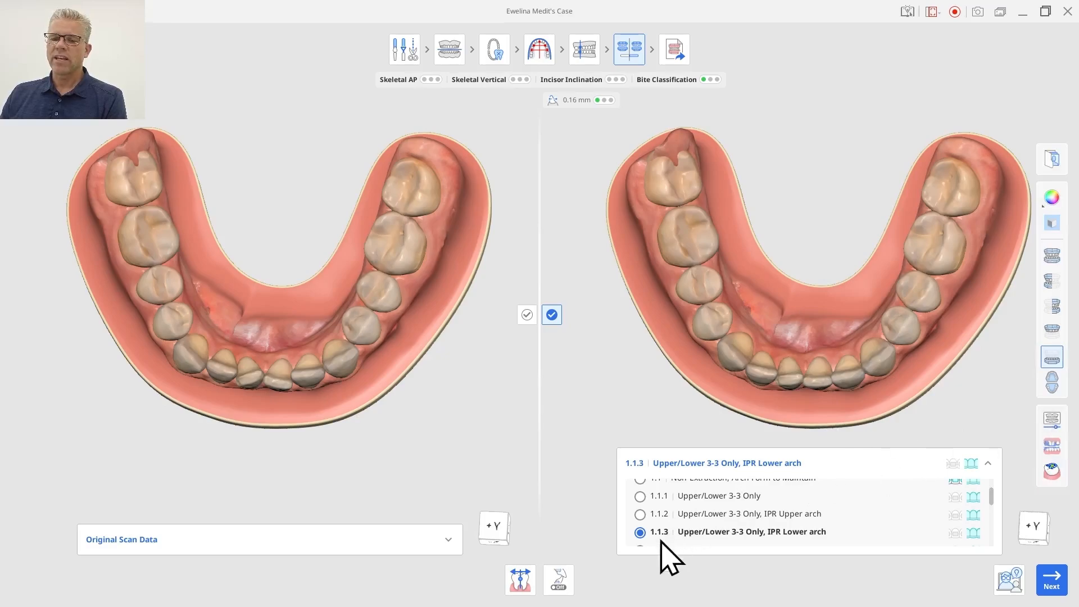
left_click(516, 580)
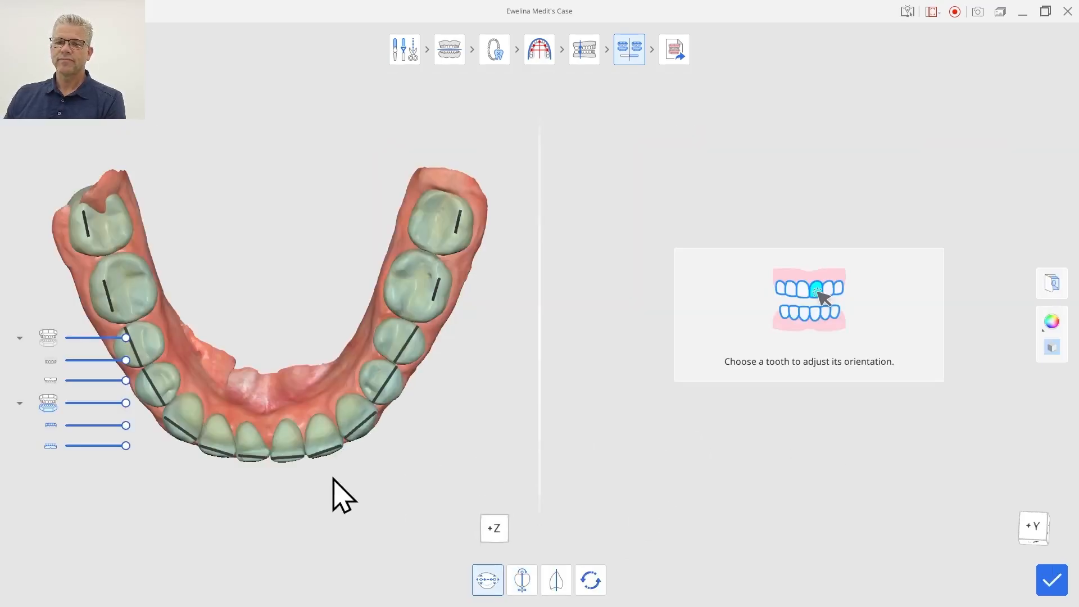
left_click(257, 450)
left_click_drag(876, 396, 881, 380)
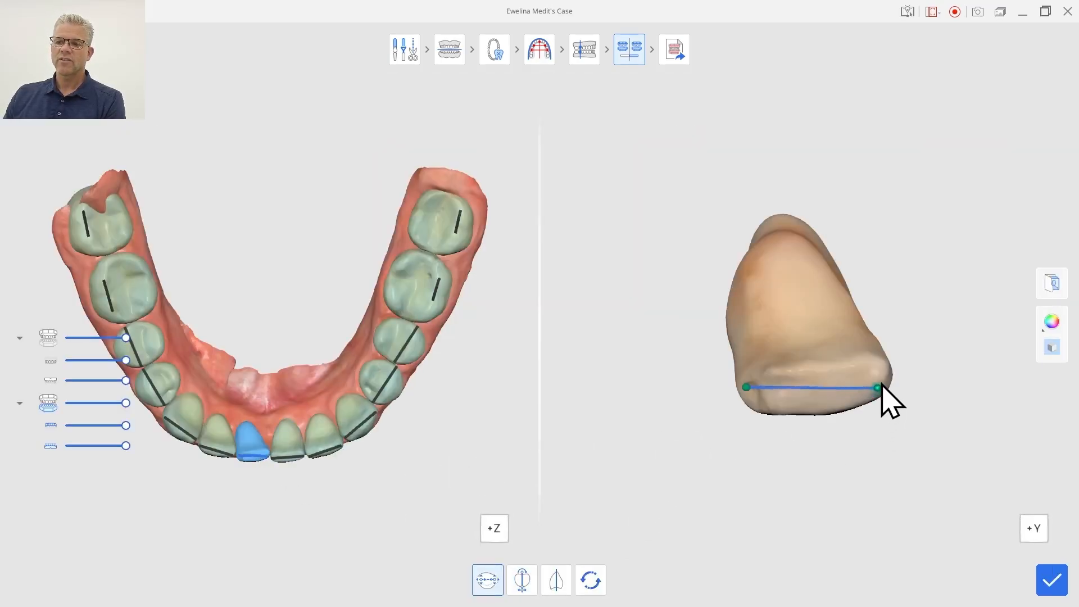
left_click_drag(747, 388, 748, 397)
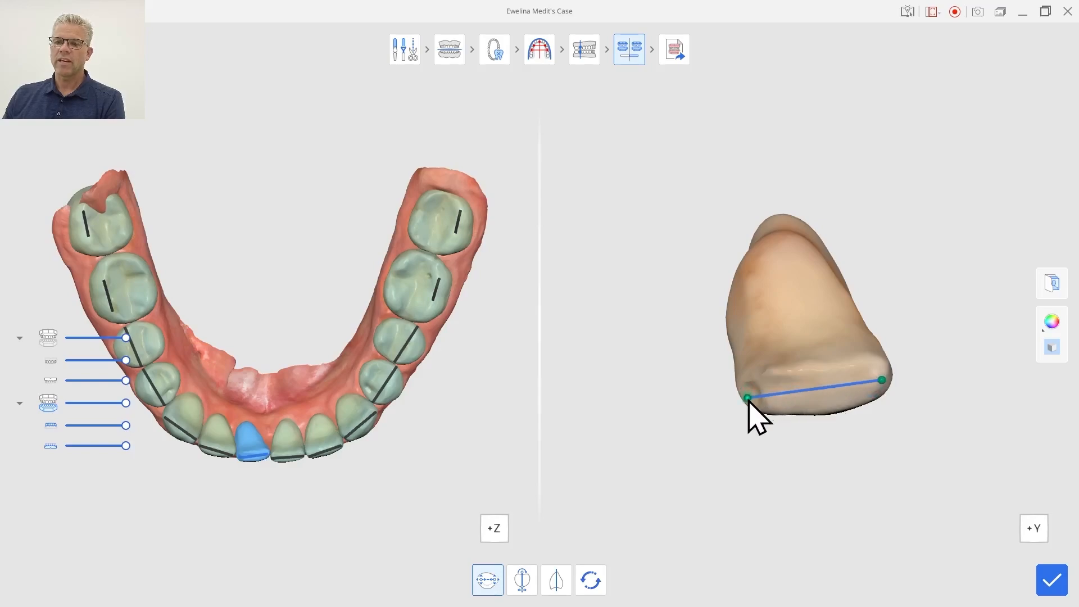
Switch to long-axis adjustment, reposition the incisor's long-axis endpoints and confirm the tooth orientation.
left_click(522, 579)
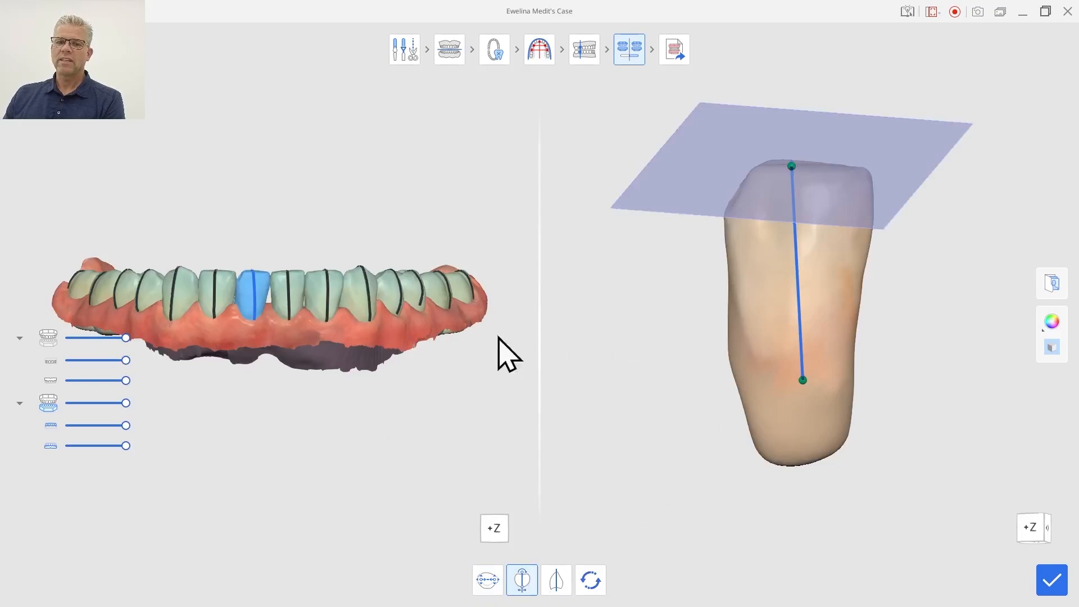
right_click_drag(265, 378, 236, 540)
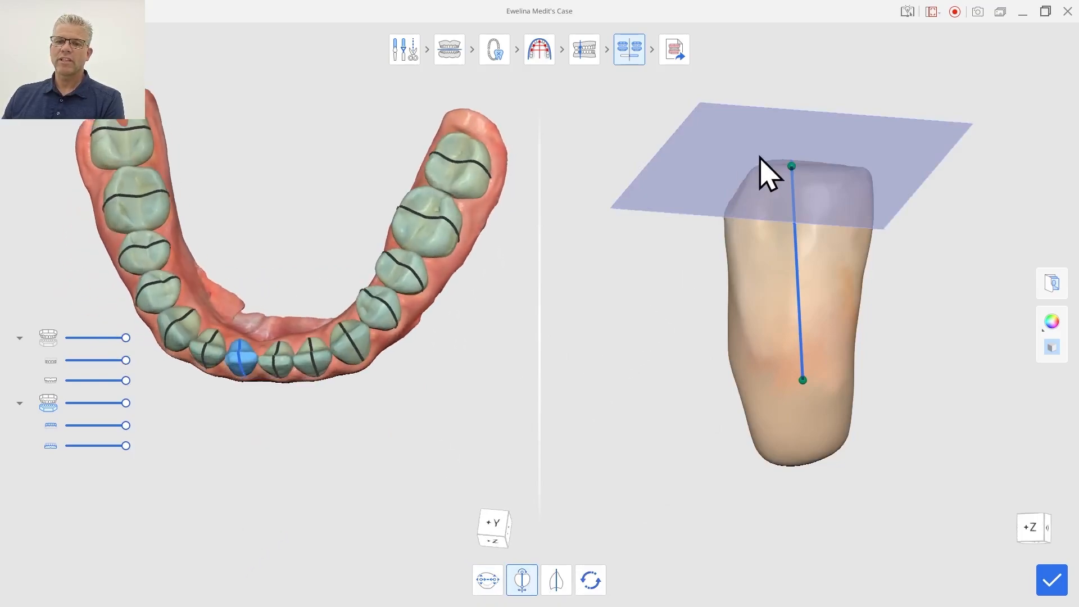
right_click_drag(272, 228, 260, 103)
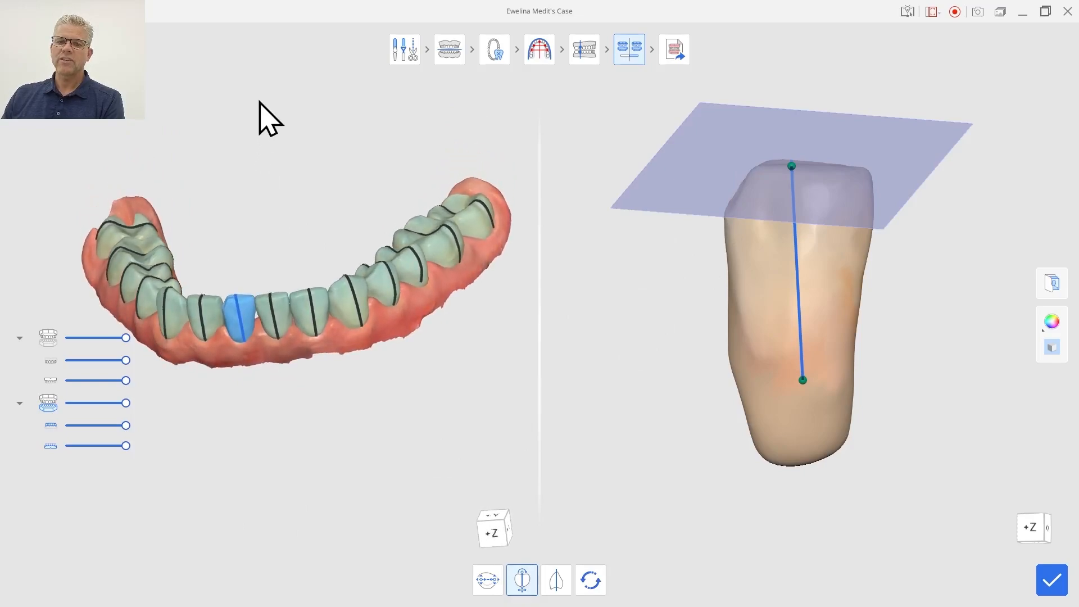
right_click_drag(225, 396, 243, 352)
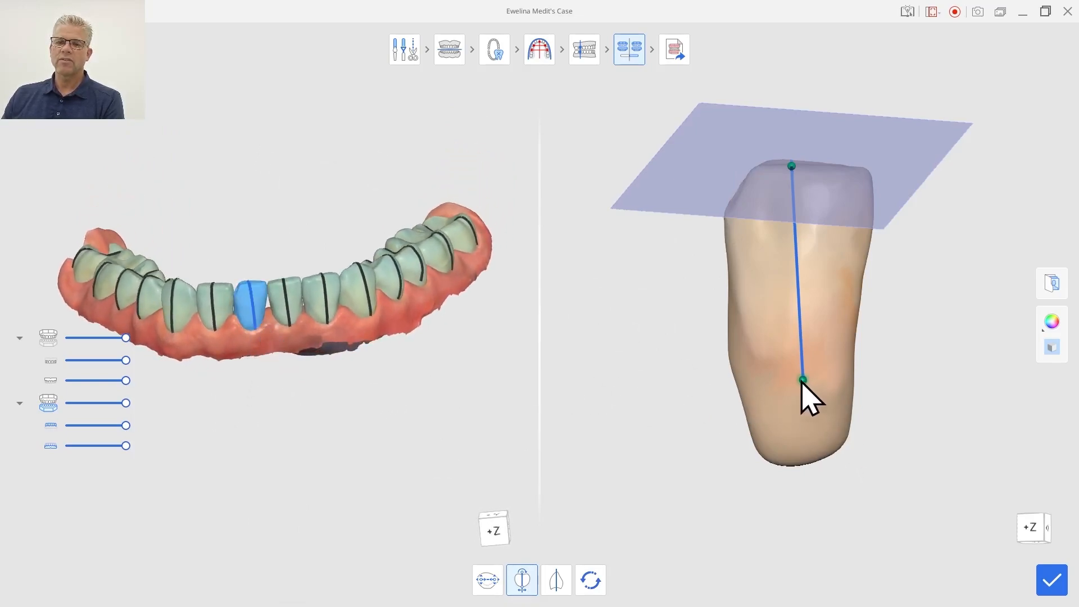
left_click_drag(802, 380, 788, 377)
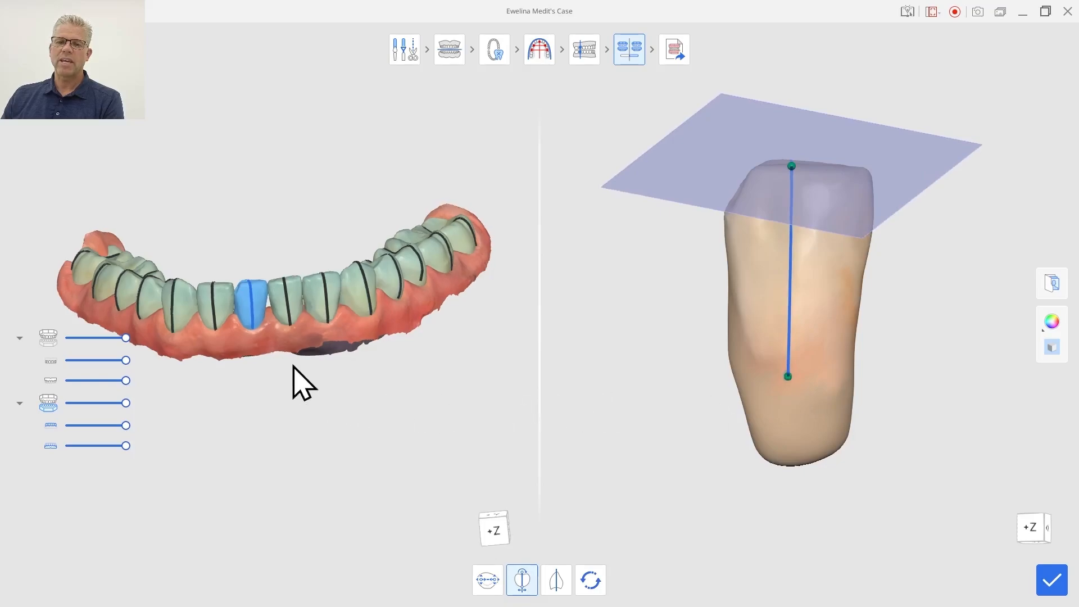
mouse_move(293, 365)
right_mouse_down()
mouse_move(284, 349)
mouse_move(281, 381)
right_mouse_up()
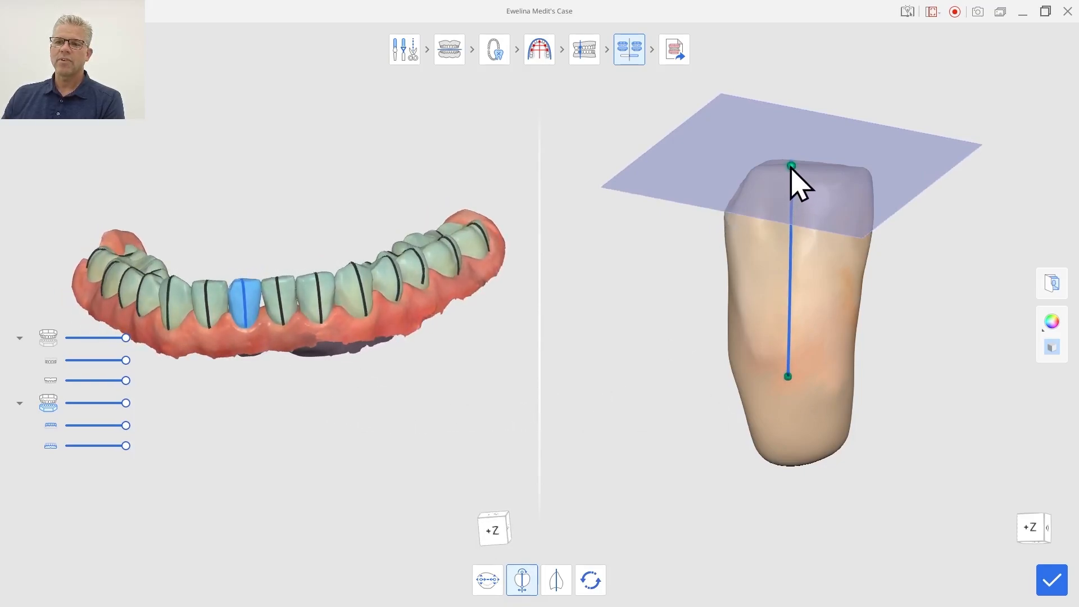
left_click_drag(791, 167, 808, 159)
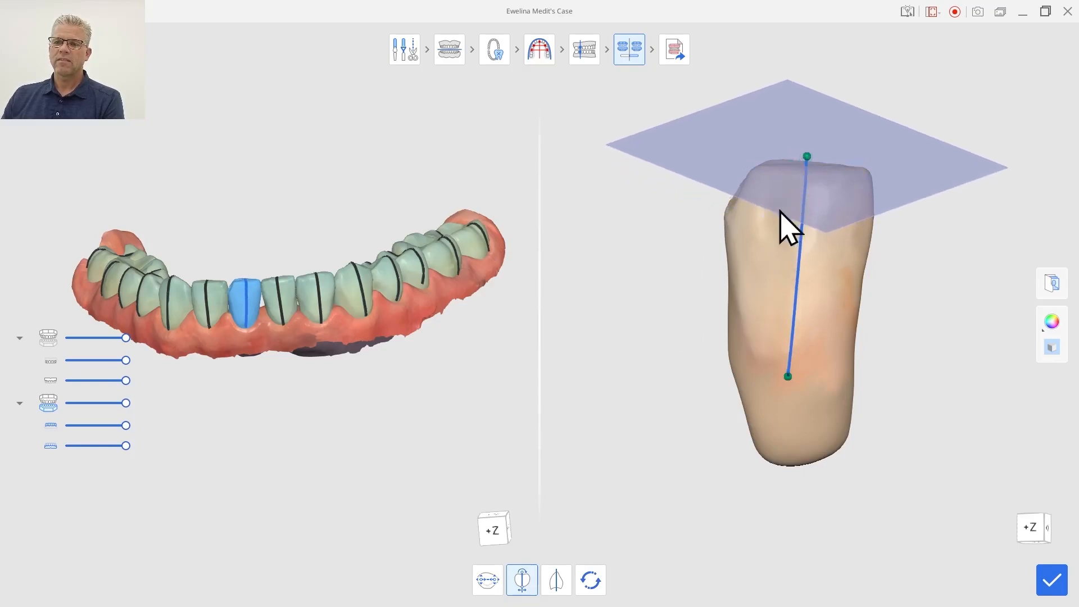
right_click_drag(822, 275, 817, 209)
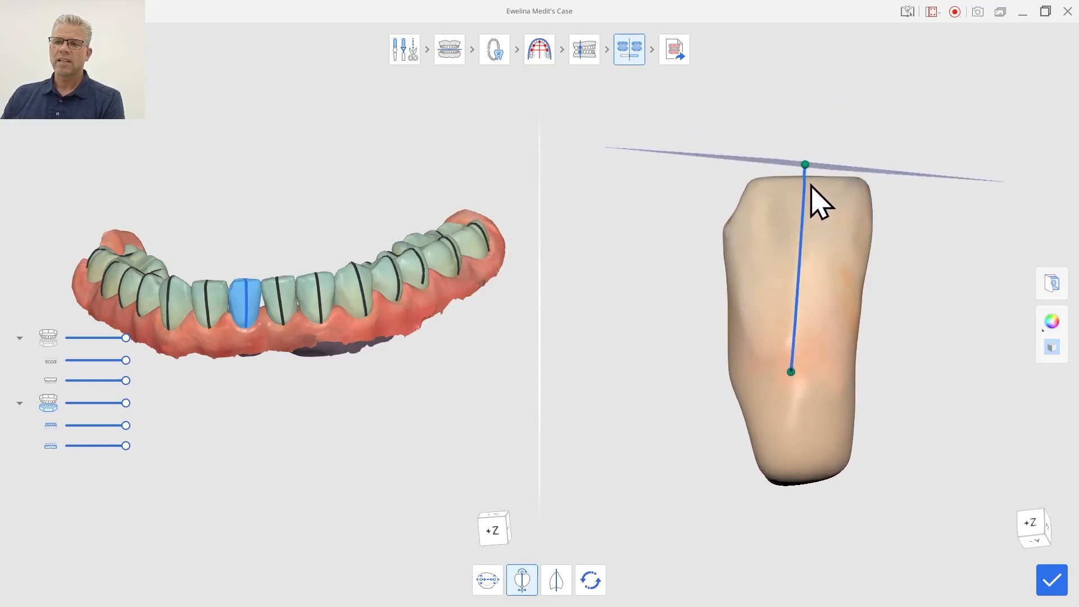
left_click_drag(805, 166, 804, 171)
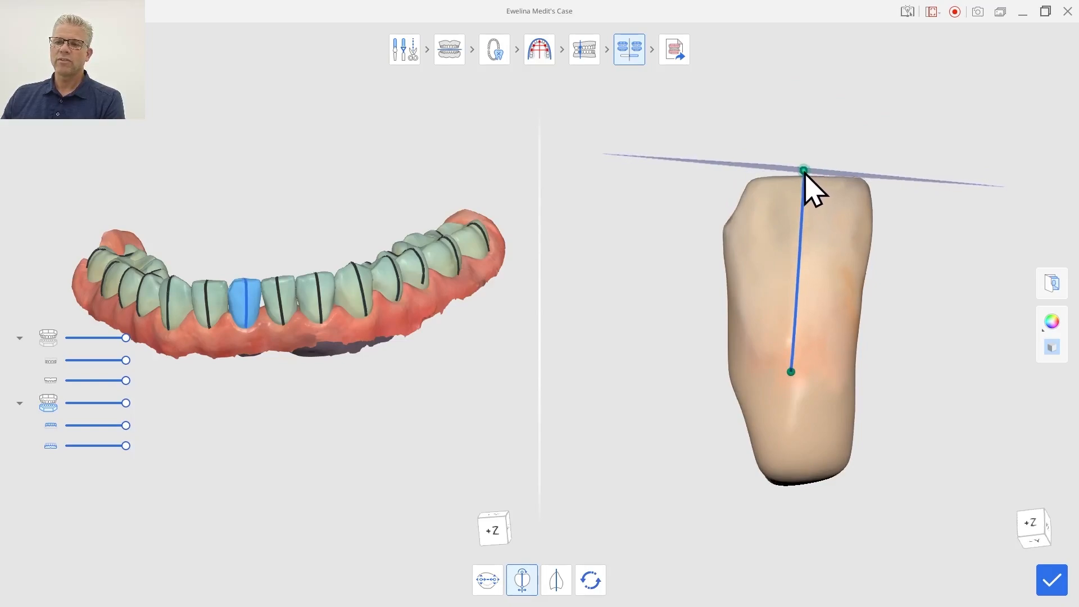
right_click_drag(300, 366, 296, 419)
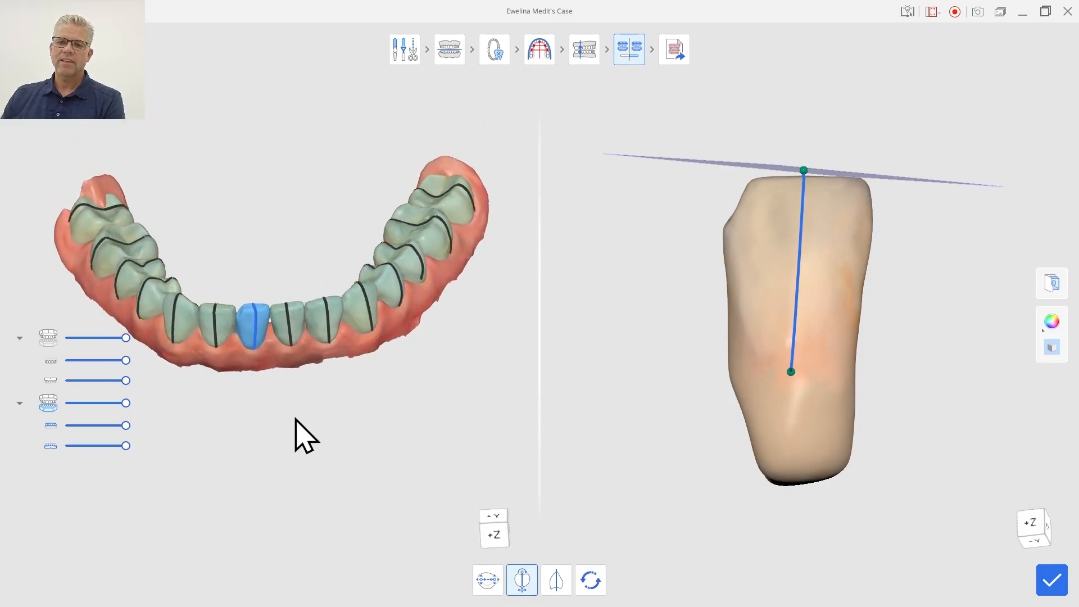
left_click(1051, 579)
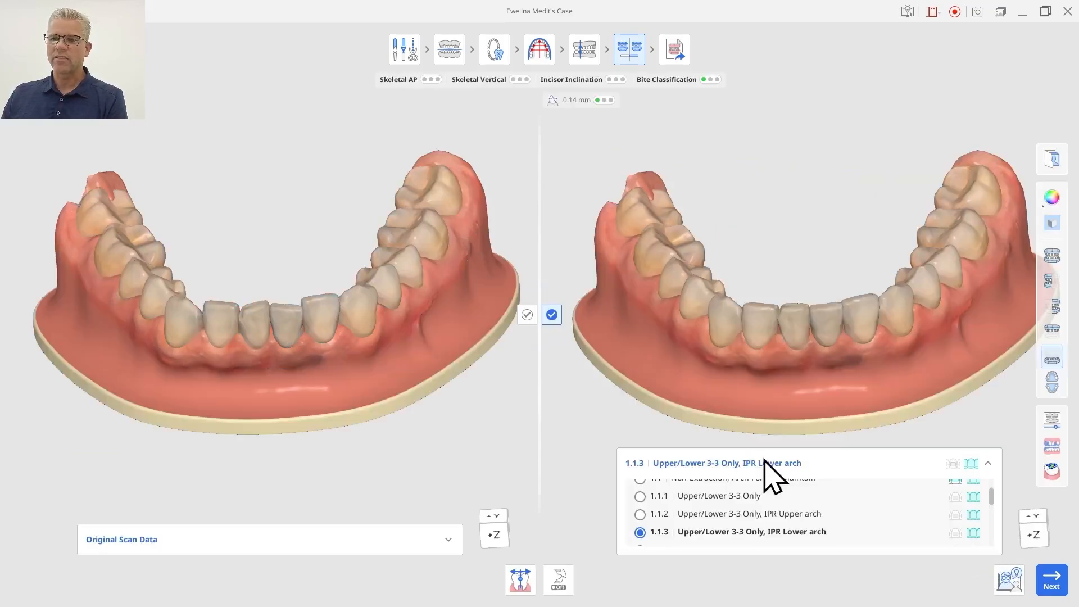
Proceed to the treatment plan with scenario 1.1.3, choosing Aligners as the treatment appliance.
right_click_drag(801, 396, 787, 529)
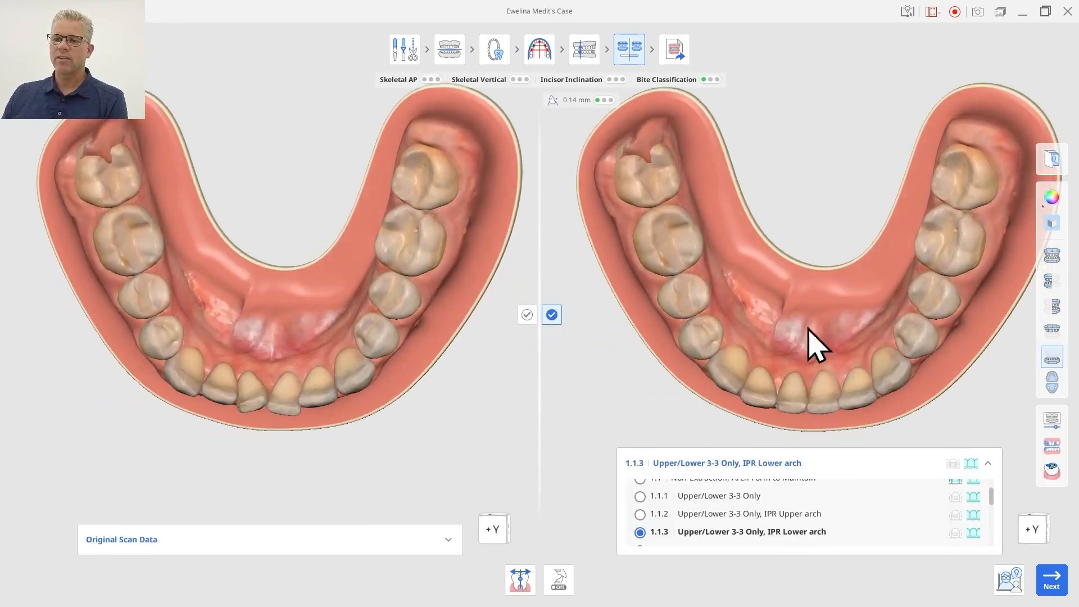
right_click_drag(806, 326, 830, 111)
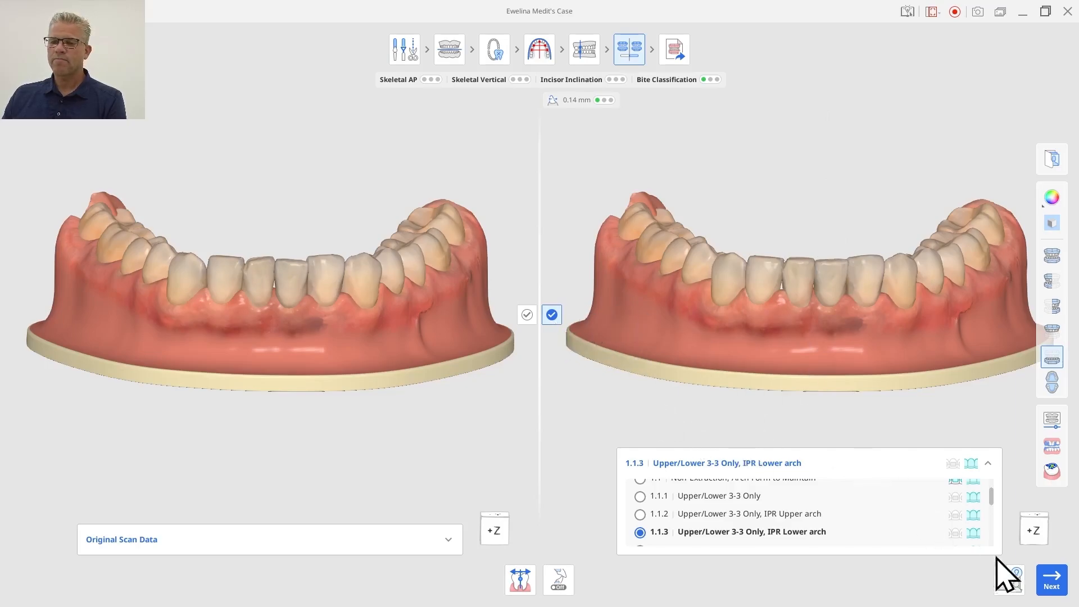
left_click(1053, 583)
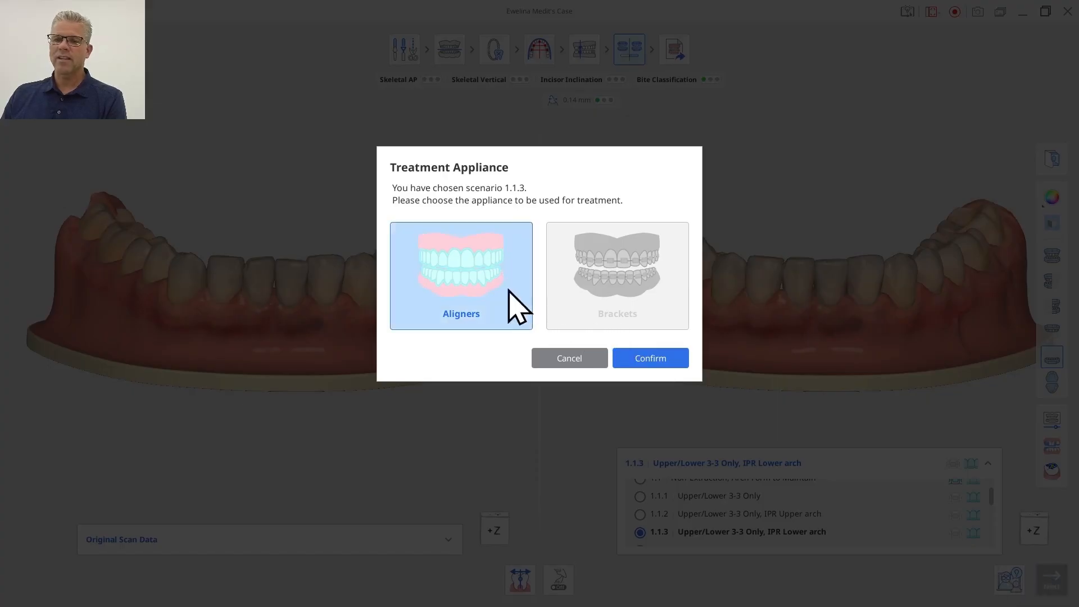
left_click(651, 360)
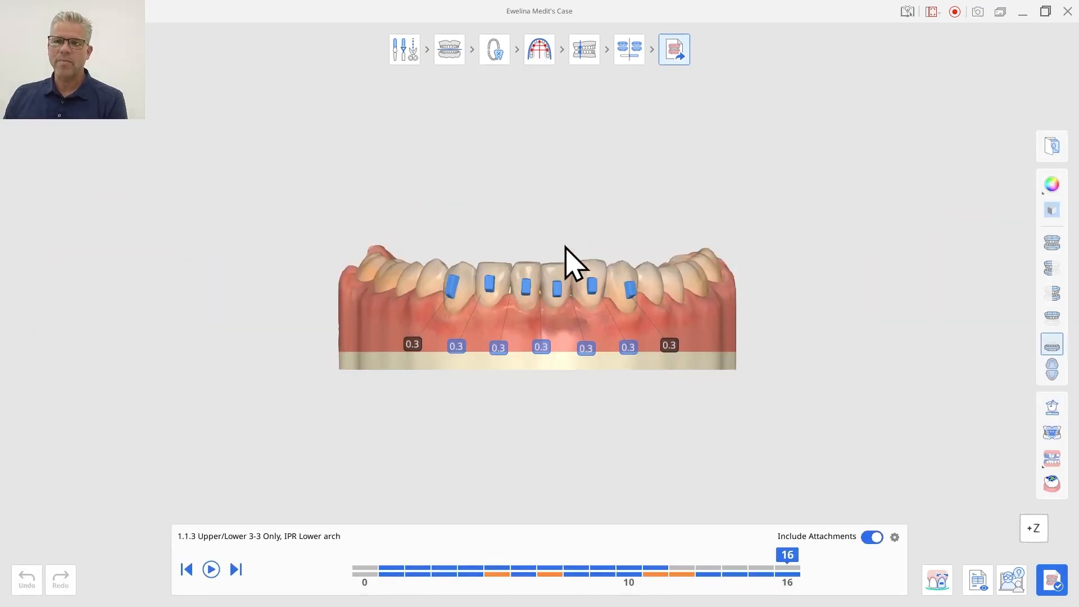
Review the planned attachments and IPR values on the upper and lower arches of the aligner plan.
right_click_drag(549, 200, 551, 225)
left_click(1052, 317)
right_click_drag(498, 401, 525, 361)
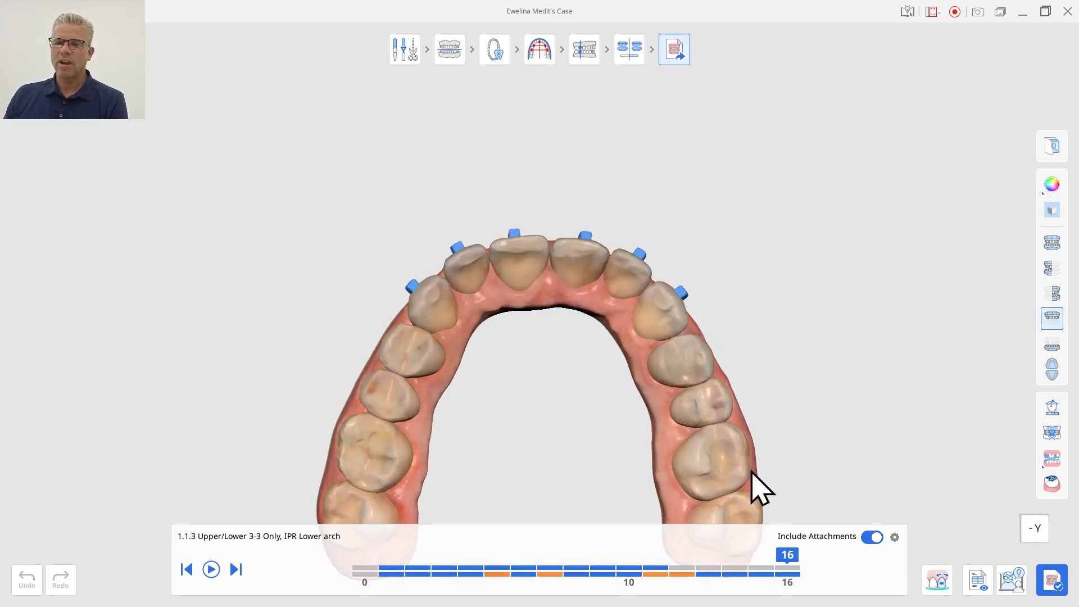
left_click_drag(787, 568, 797, 548)
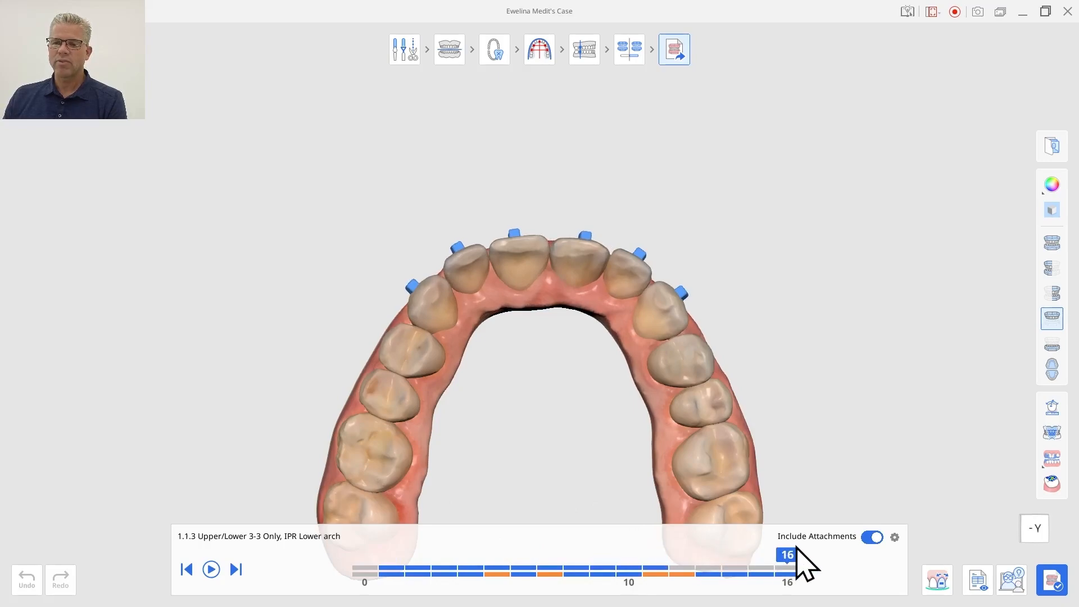
left_click(1051, 345)
mouse_move(652, 371)
right_click_drag(555, 210, 544, 489)
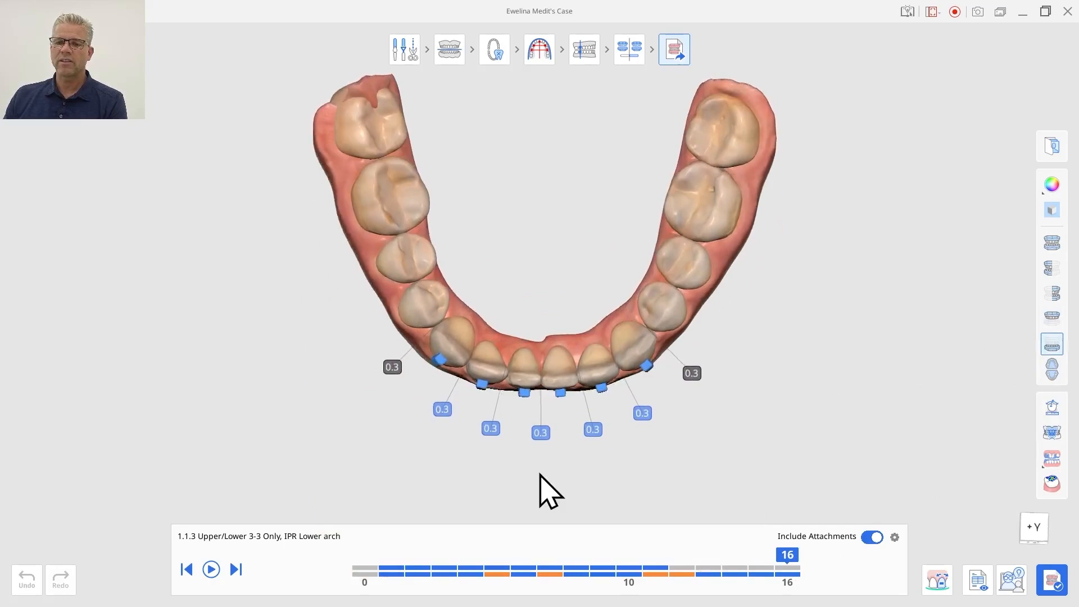
Scrub through the aligner treatment stages on the timeline and toggle the attachment display on and off.
left_click(186, 569)
left_click_drag(398, 550, 795, 550)
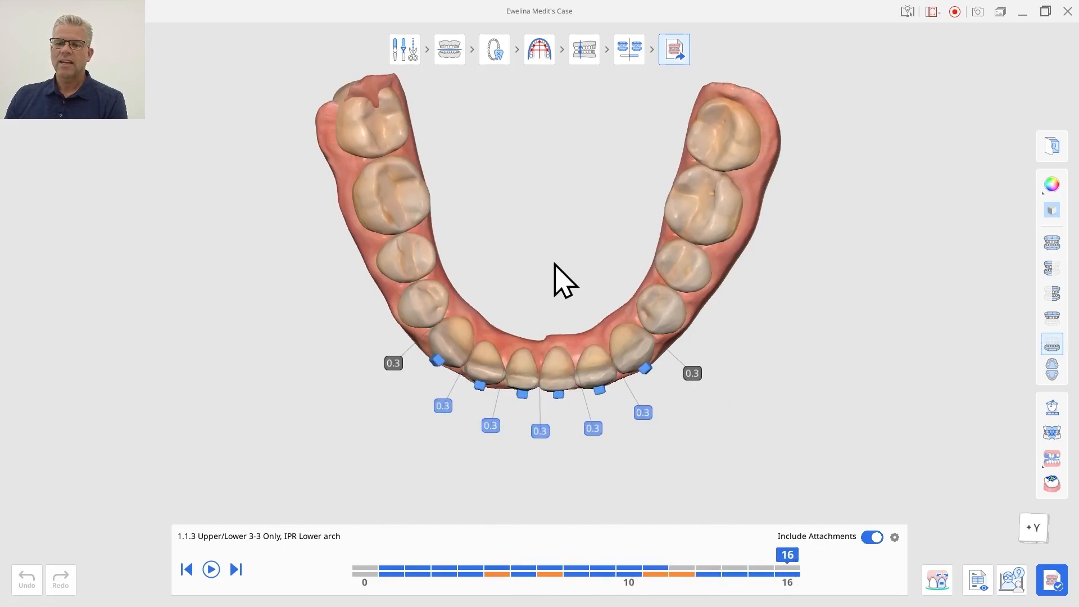
right_click_drag(555, 279, 538, 181)
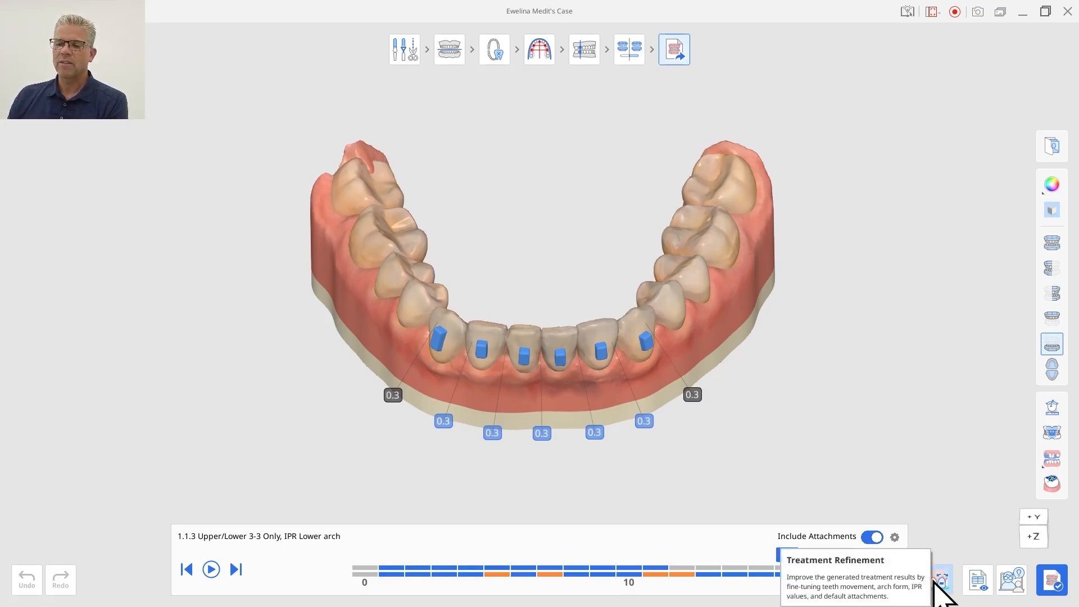
left_click(872, 537)
left_click(871, 537)
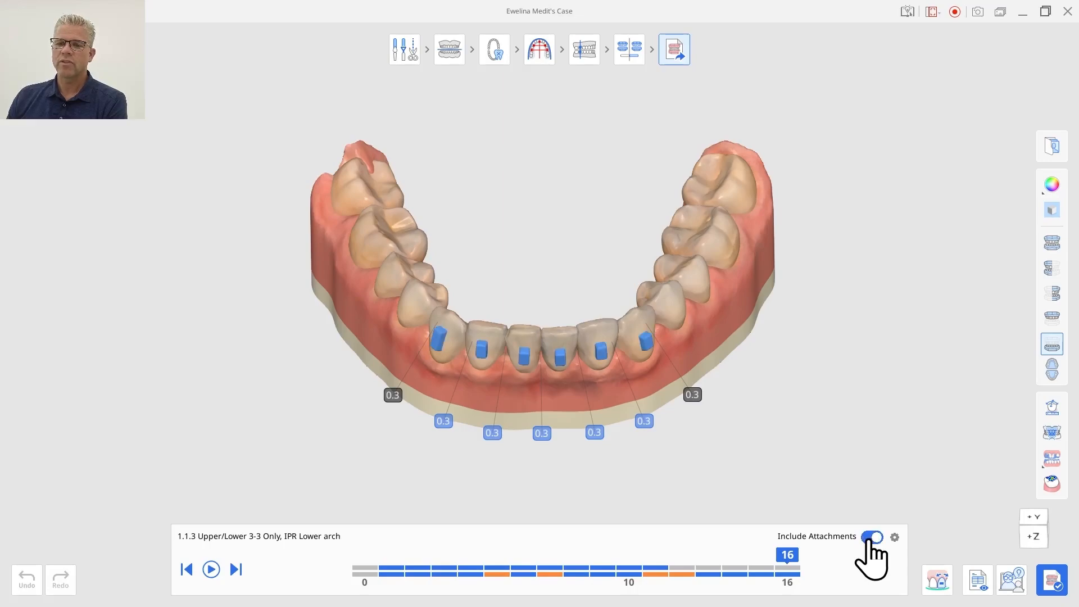
left_click(872, 538)
left_click(872, 537)
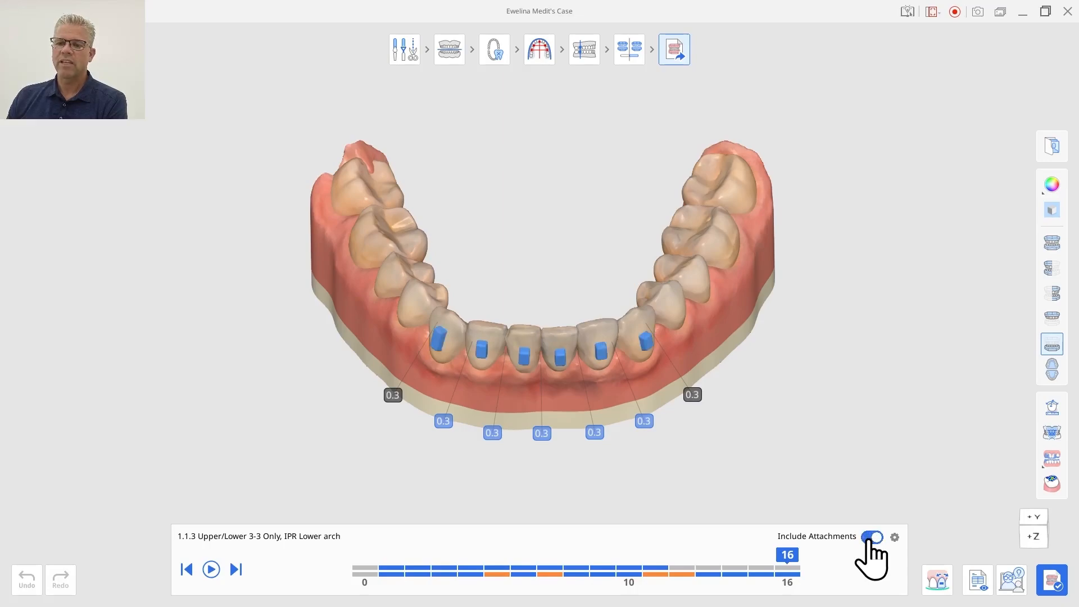
Open fine-tuning of the treatment, select a lower incisor and adjust its movement with the Movement Controls.
left_click(944, 587)
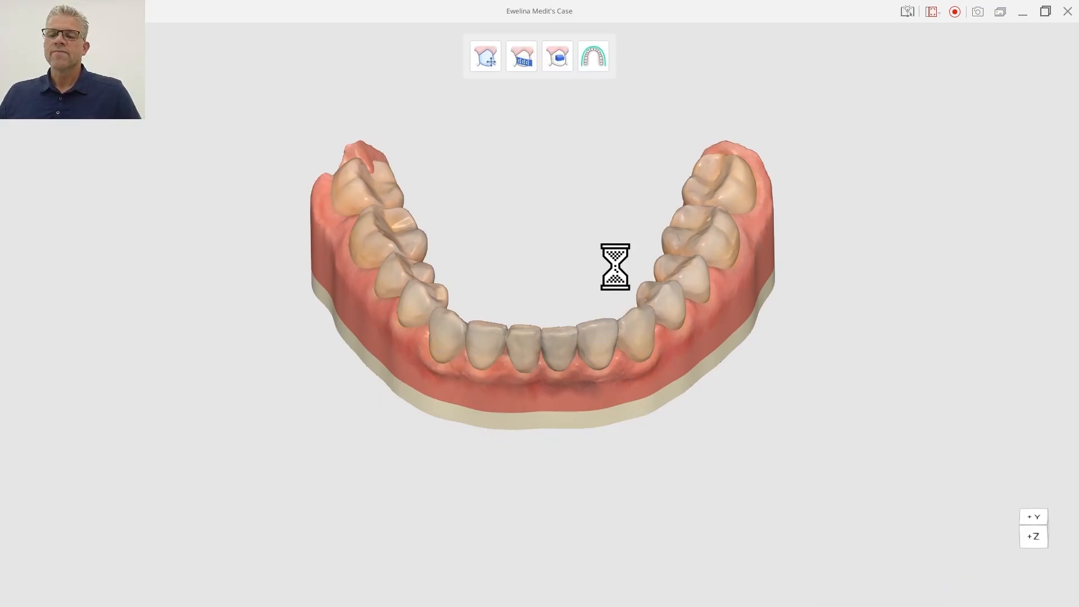
right_click_drag(522, 201, 498, 322)
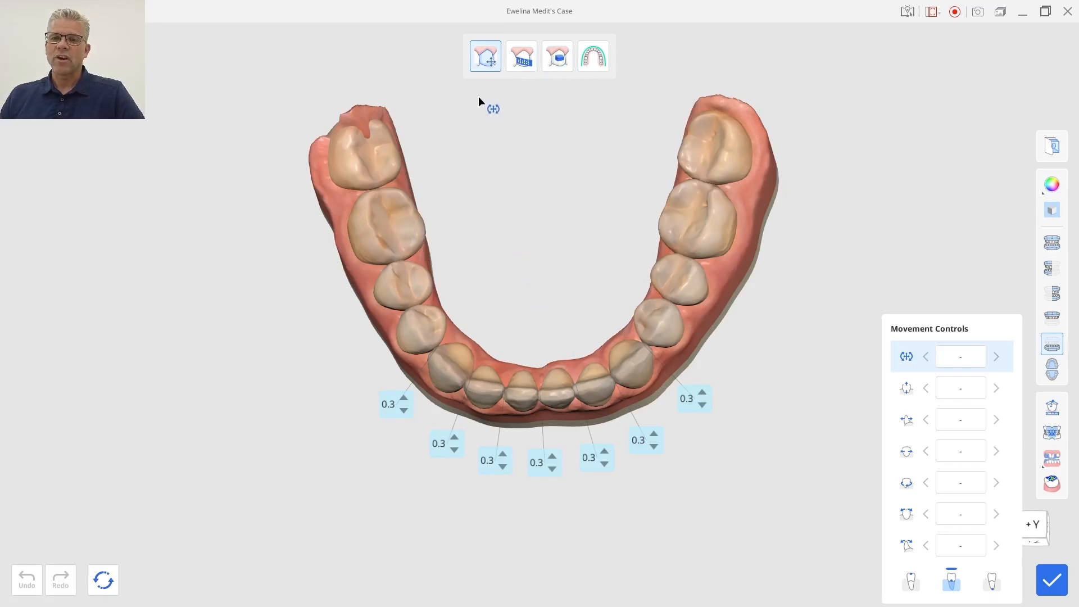
left_click(484, 68)
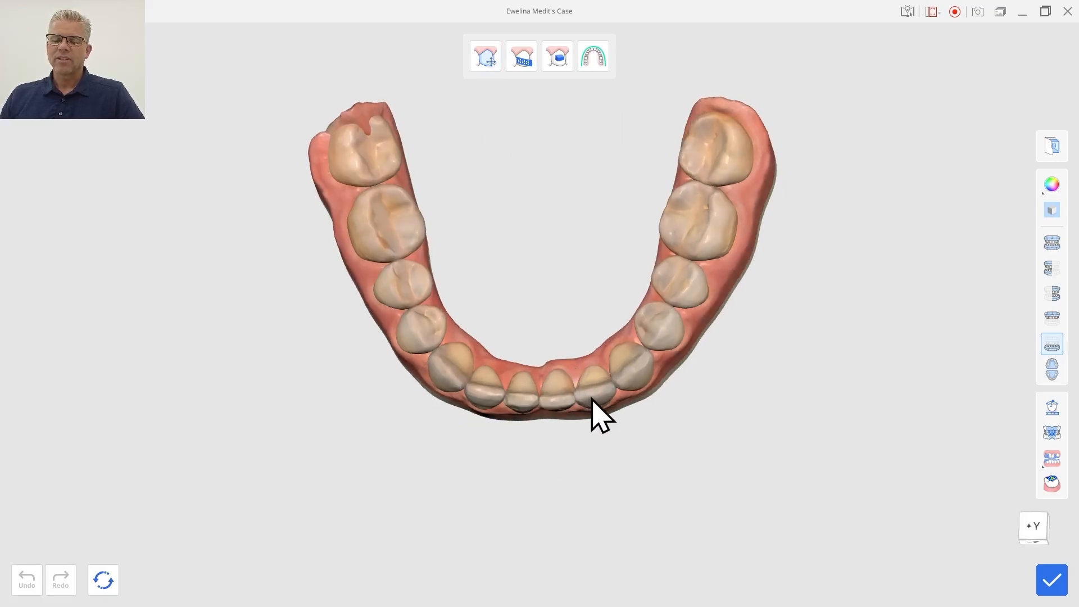
left_click(486, 65)
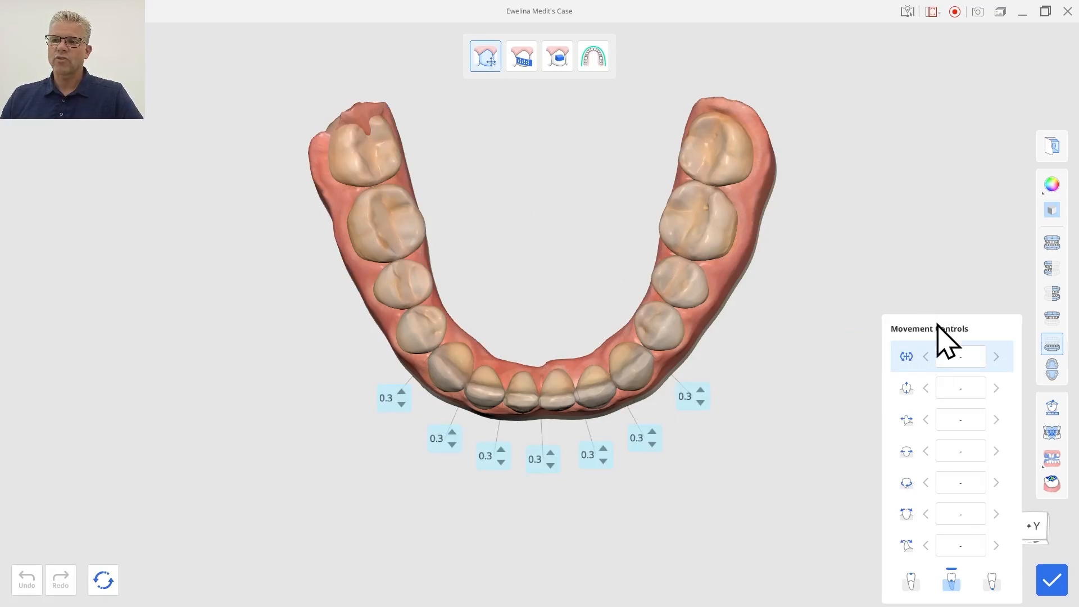
mouse_move(937, 325)
right_mouse_down()
mouse_move(919, 275)
mouse_move(945, 329)
right_mouse_up()
left_click_drag(946, 329, 930, 275)
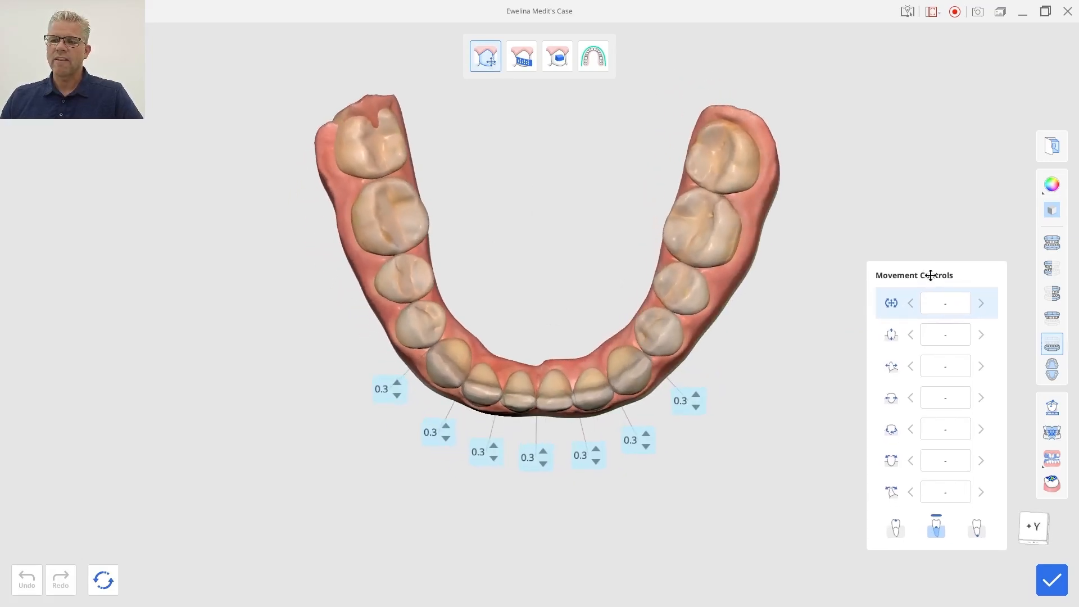
right_click_drag(603, 229, 570, 224)
left_click(585, 396)
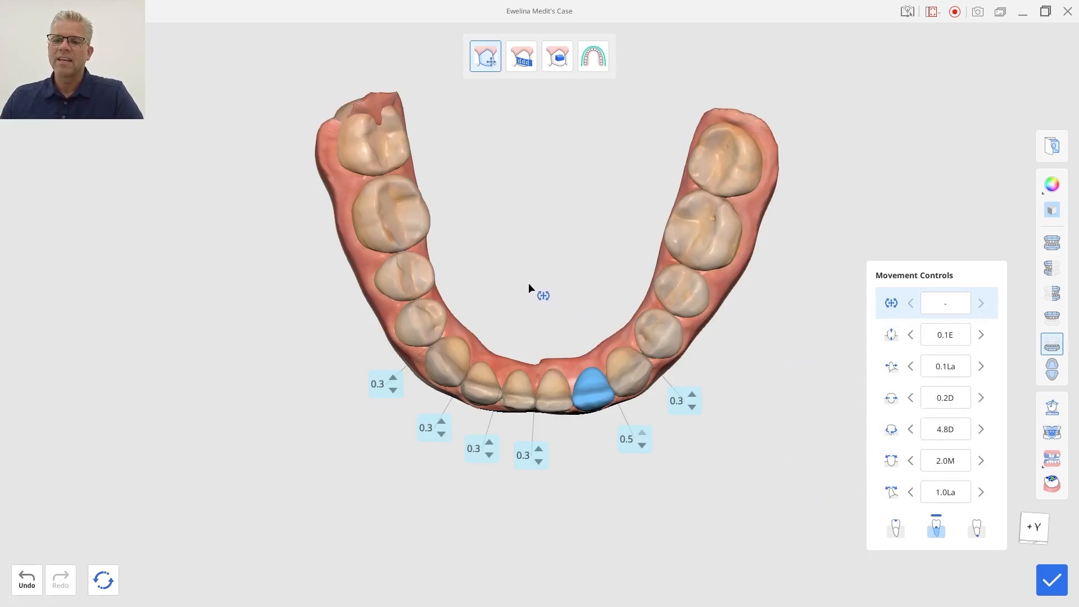
right_click_drag(529, 283, 552, 248)
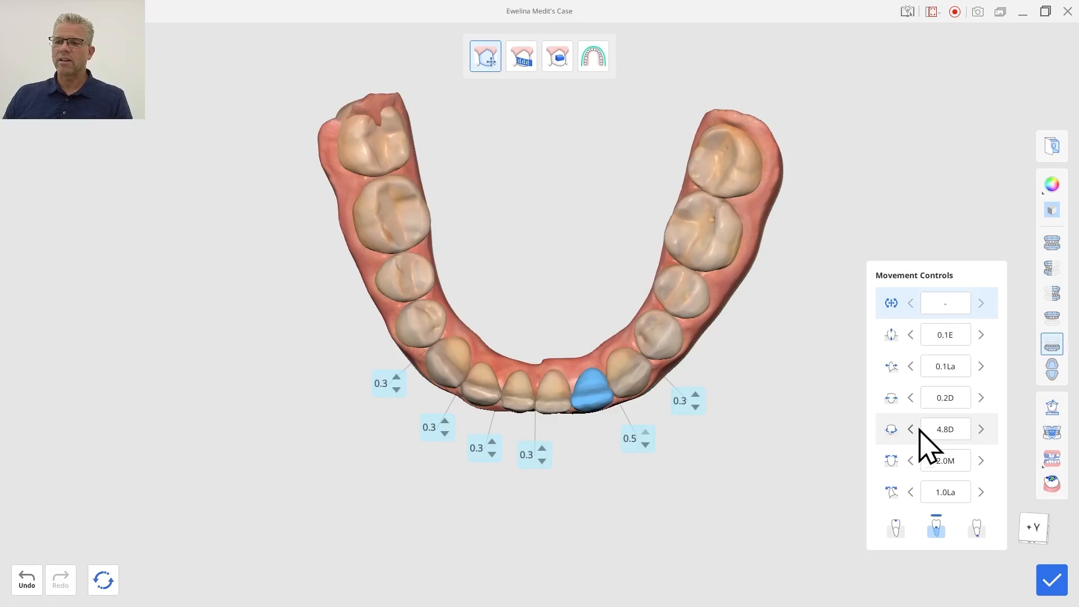
left_click(892, 431)
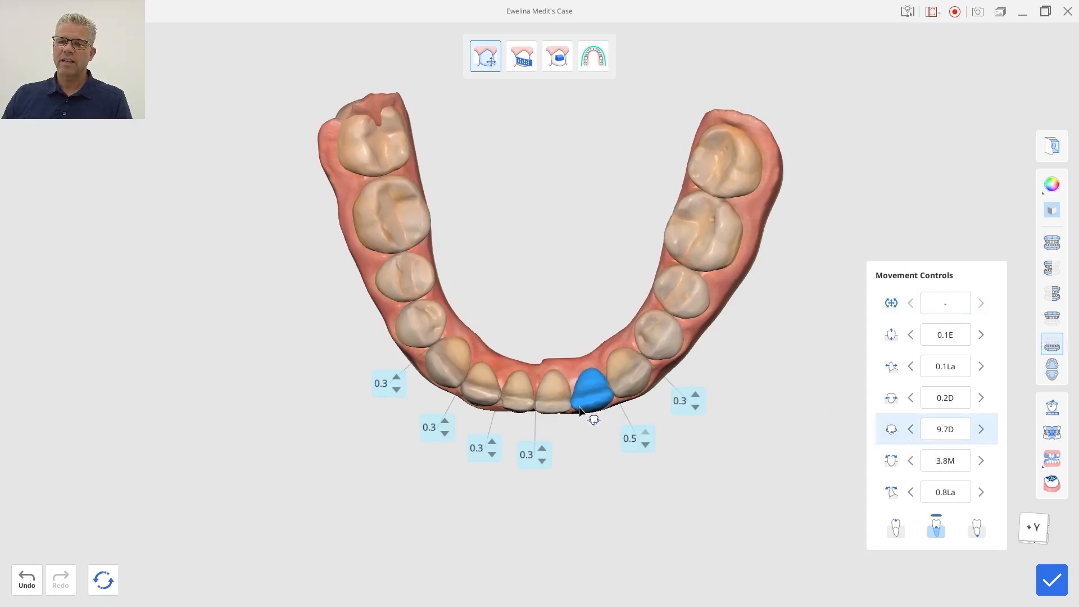
right_click_drag(545, 316, 548, 251)
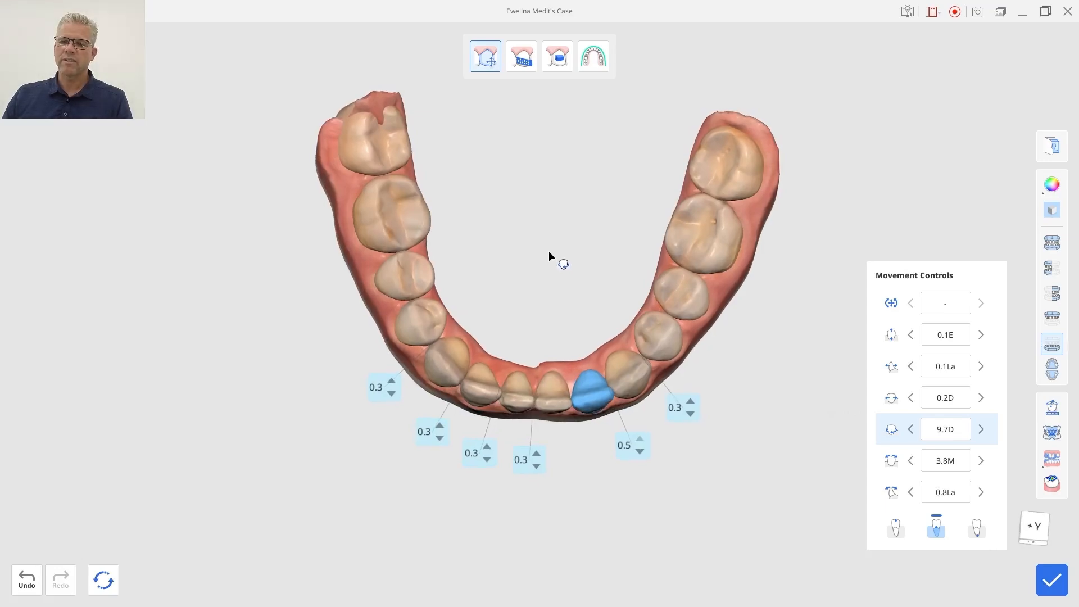
Select the lower incisor on the opposite side and nudge its position slightly.
left_click(493, 389)
right_click_drag(580, 303, 556, 286)
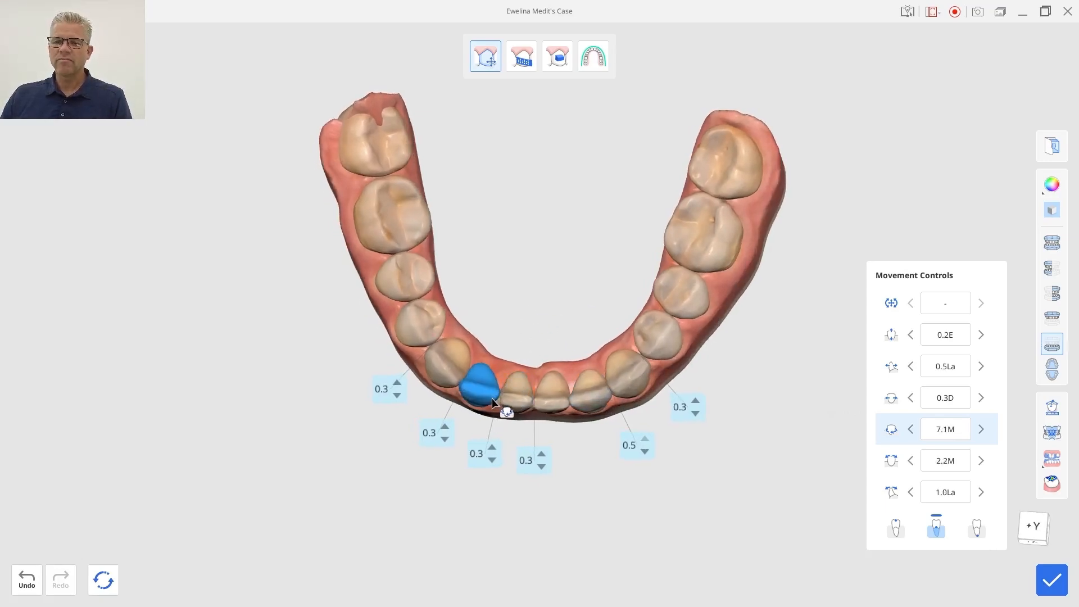
left_click_drag(494, 398, 492, 399)
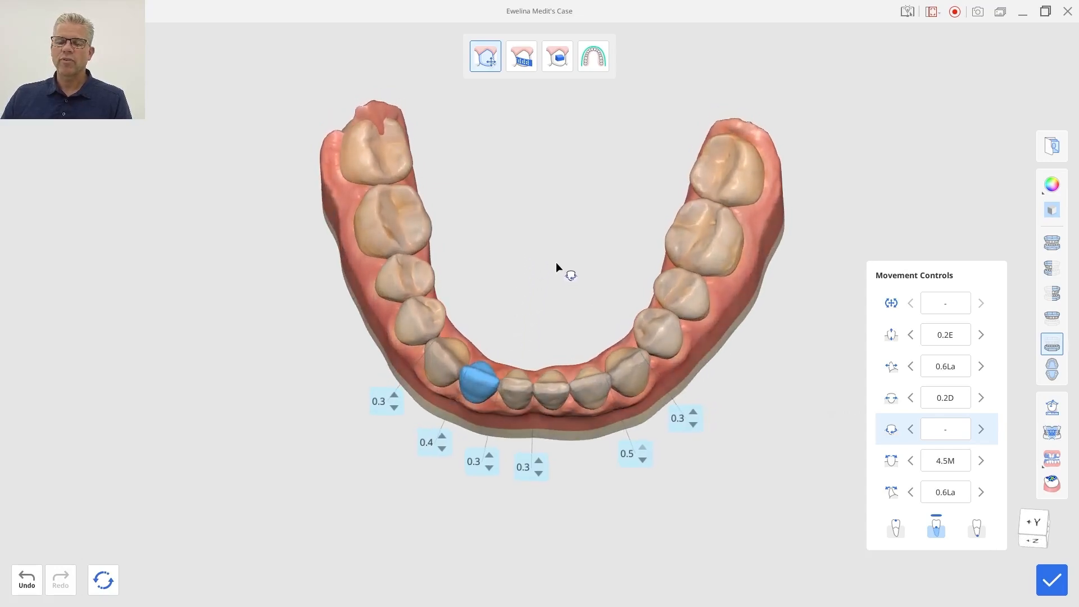
right_click_drag(559, 270, 581, 246)
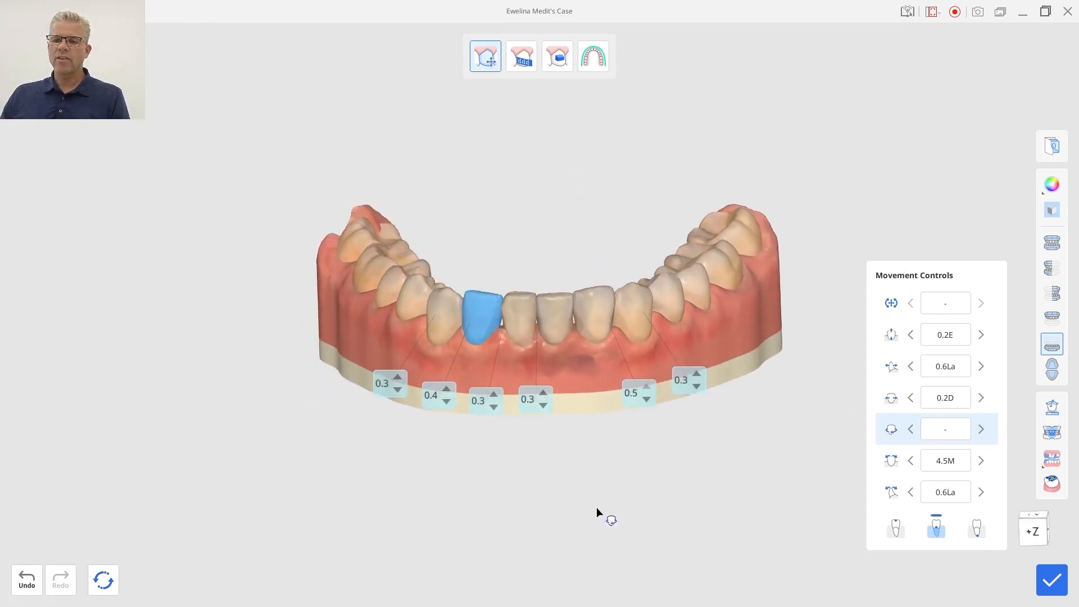
right_click_drag(596, 507, 509, 478)
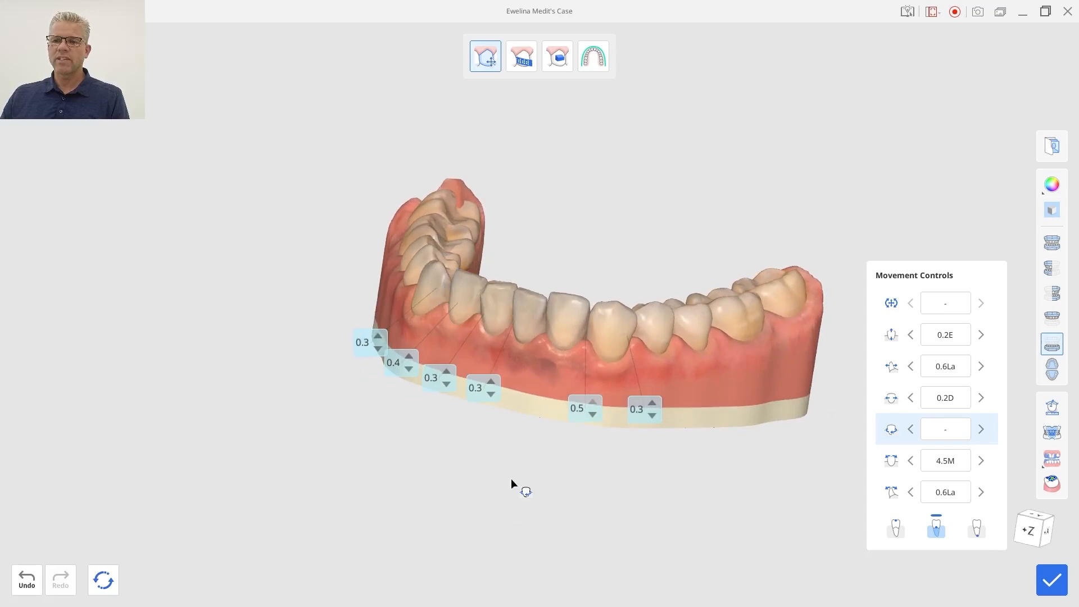
right_click_drag(515, 477, 514, 266)
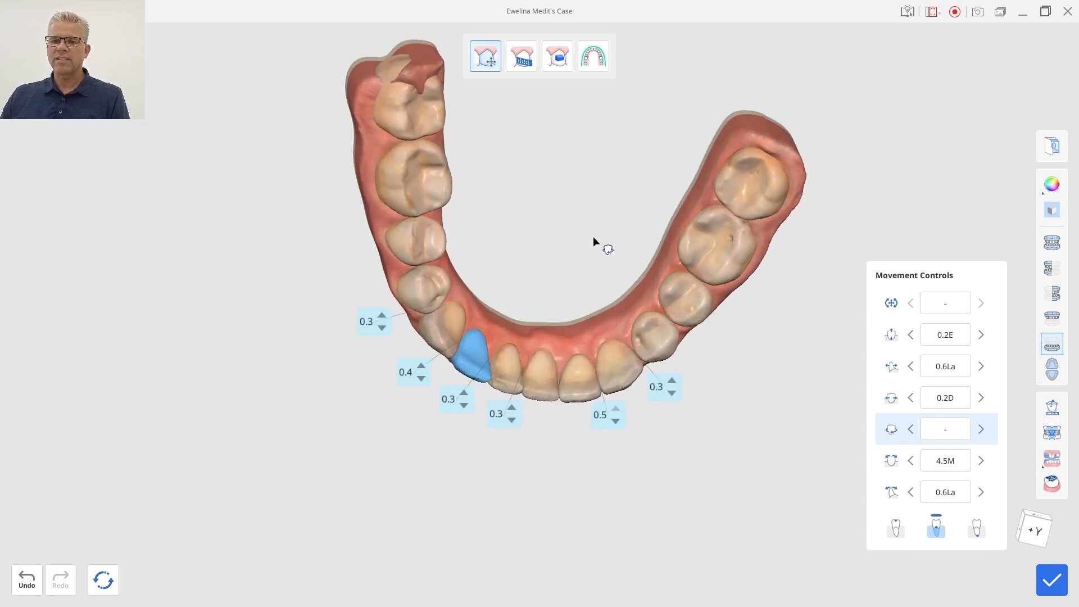
right_click_drag(595, 241, 515, 169)
Set the selected lower tooth's rotation to 2.0M in the Movement Controls.
left_click(944, 461)
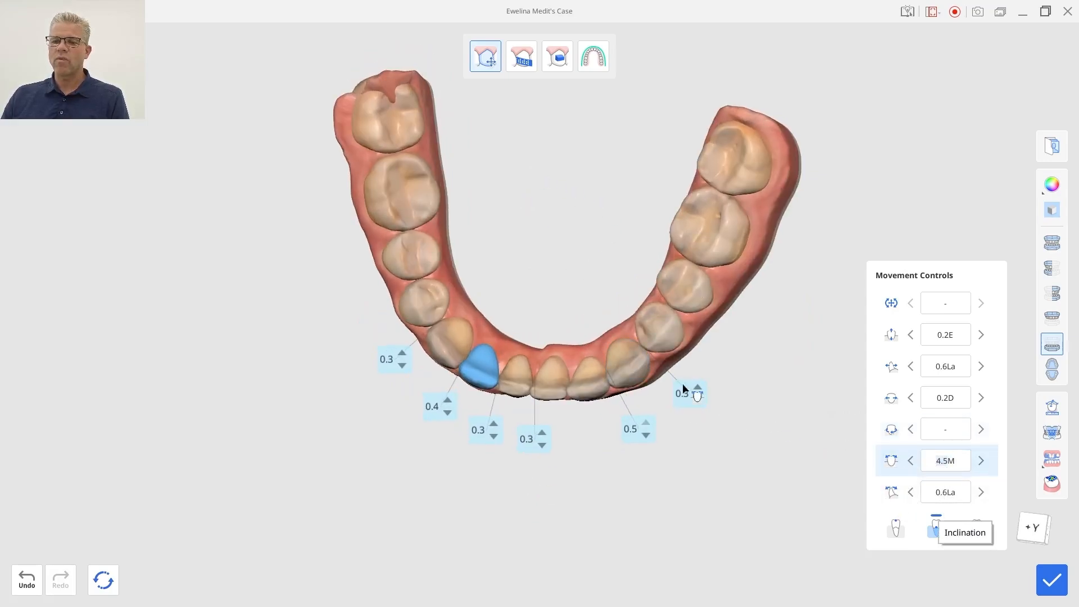
right_click_drag(500, 272, 516, 224)
right_click_drag(544, 436, 612, 464)
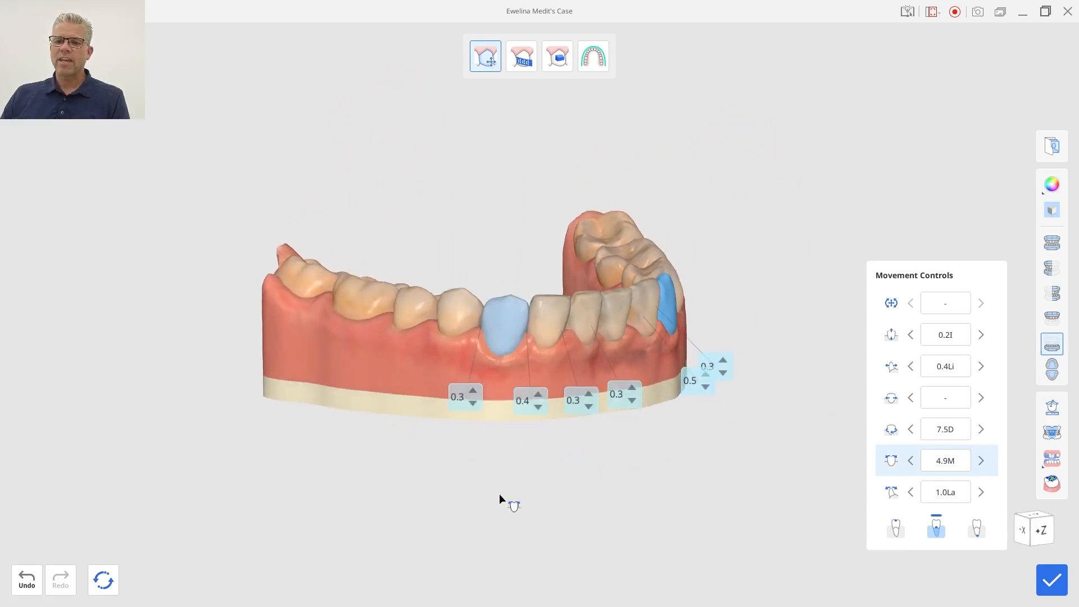
mouse_move(501, 499)
right_mouse_down()
mouse_move(523, 549)
mouse_move(515, 489)
right_mouse_up()
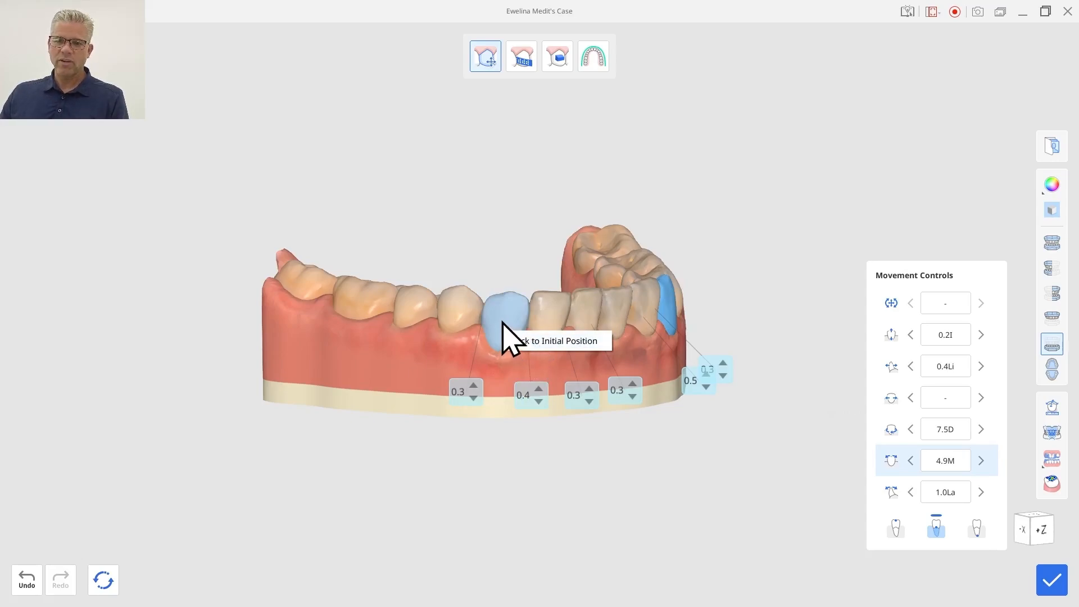
left_click(944, 461)
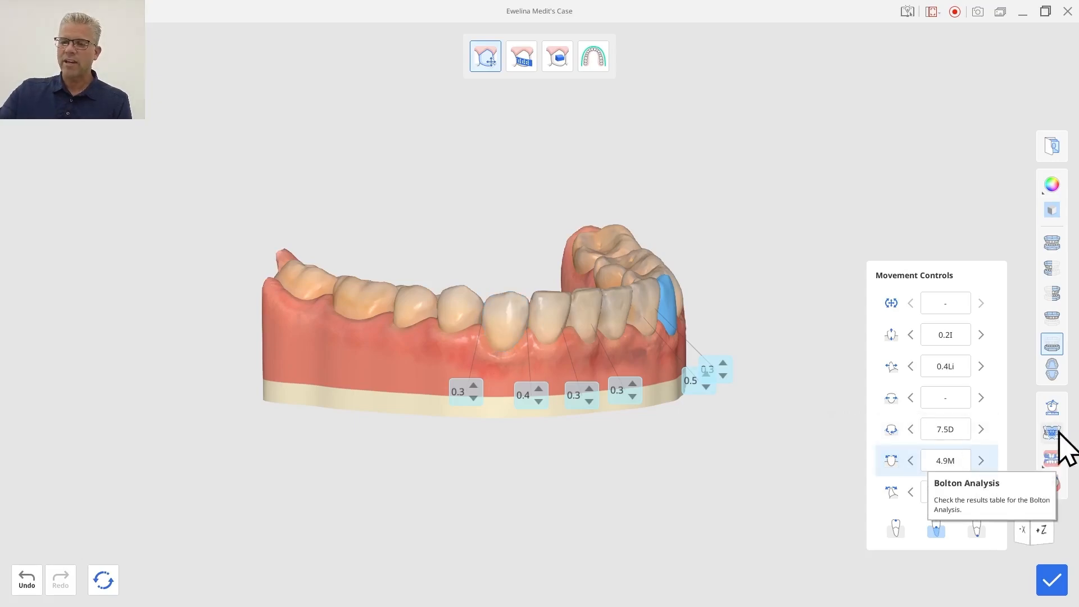
key("BackSpace")
type("2")
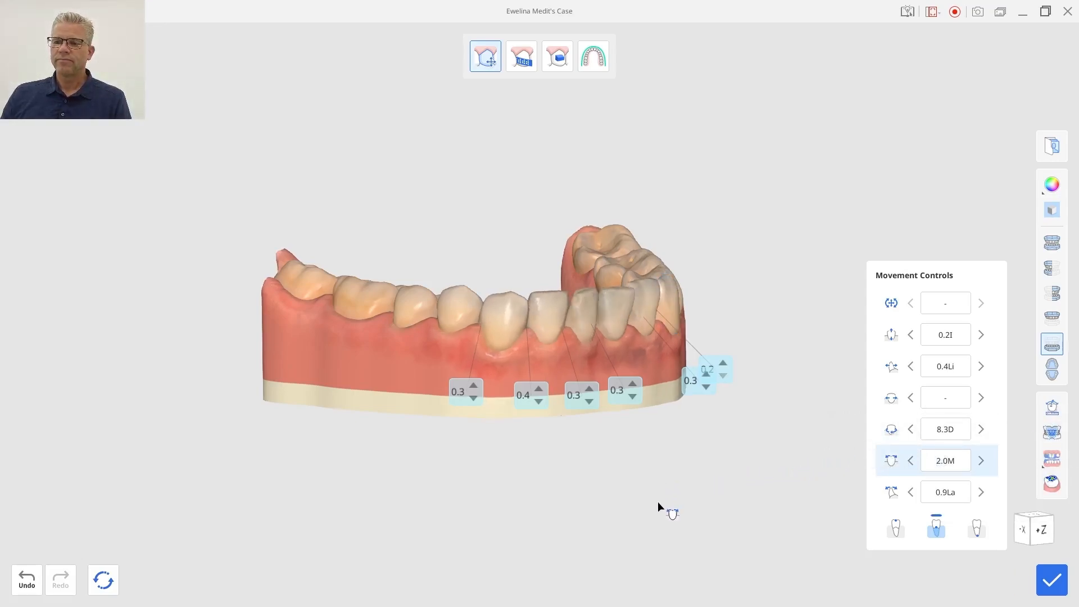
Select another lower incisor and set its rotation to 2.0D.
right_click_drag(662, 372, 421, 355)
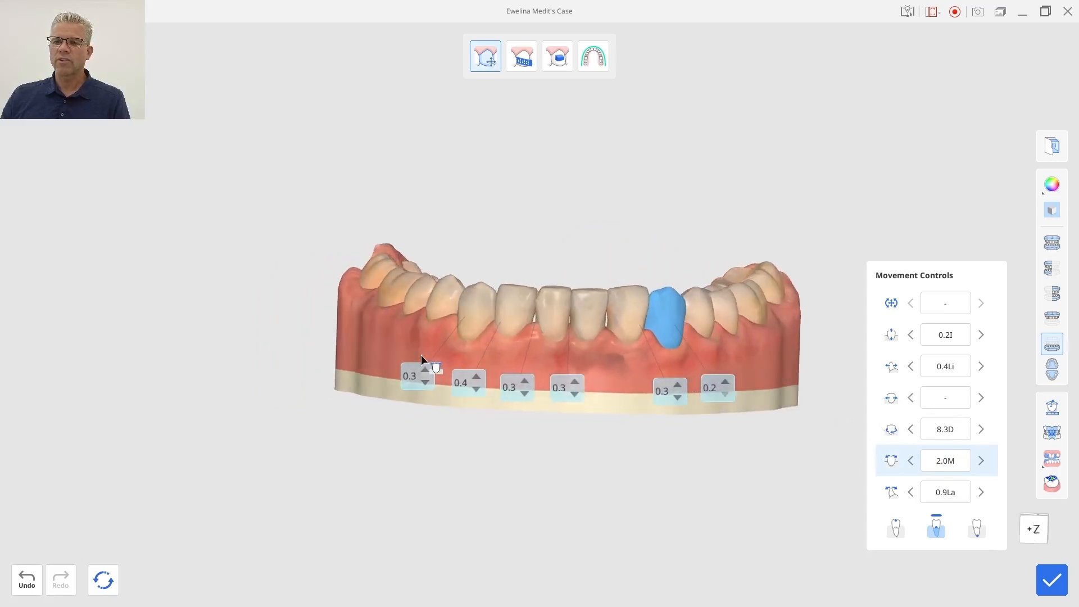
right_click_drag(600, 376, 785, 363)
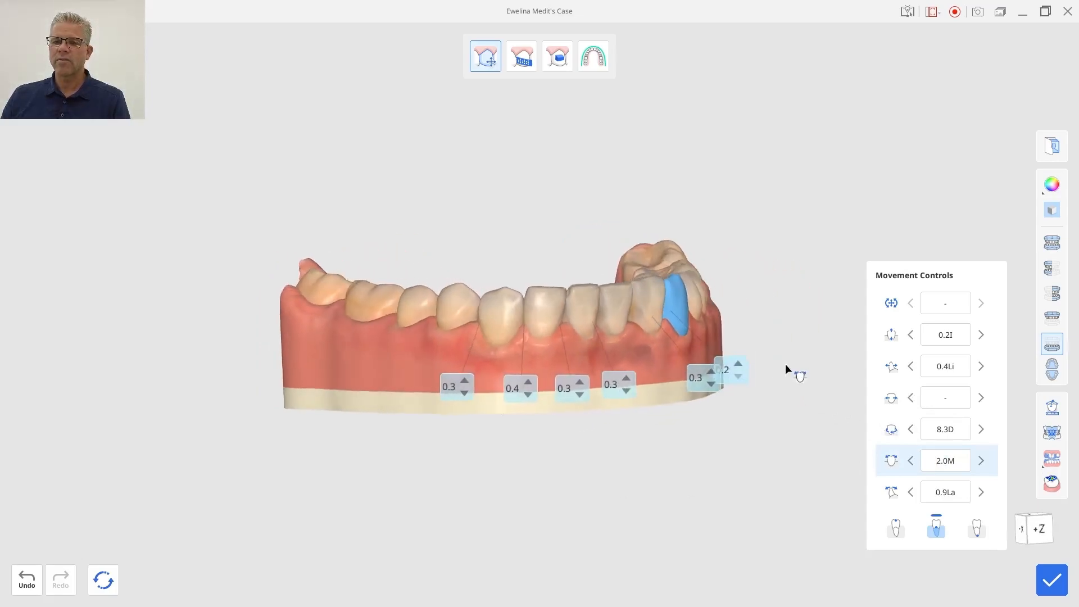
left_click(501, 314)
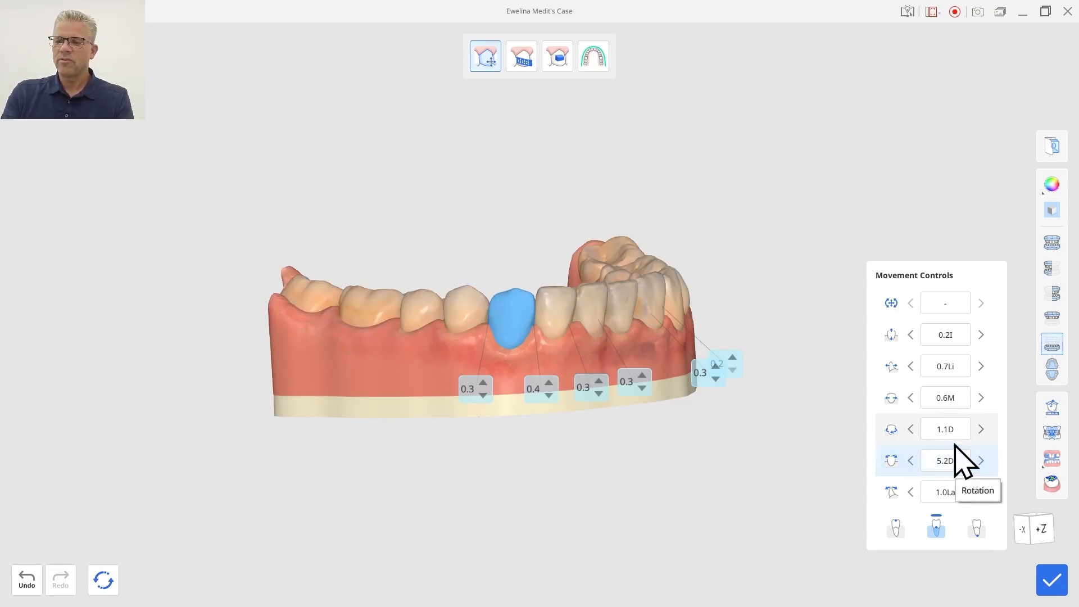
key("BackSpace")
type("2")
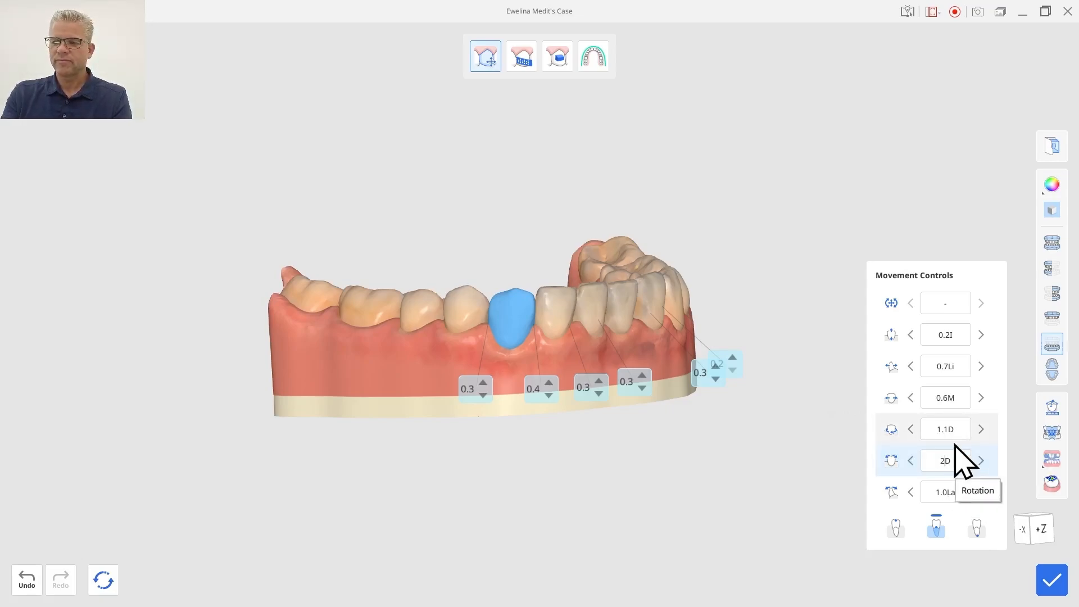
key("Return")
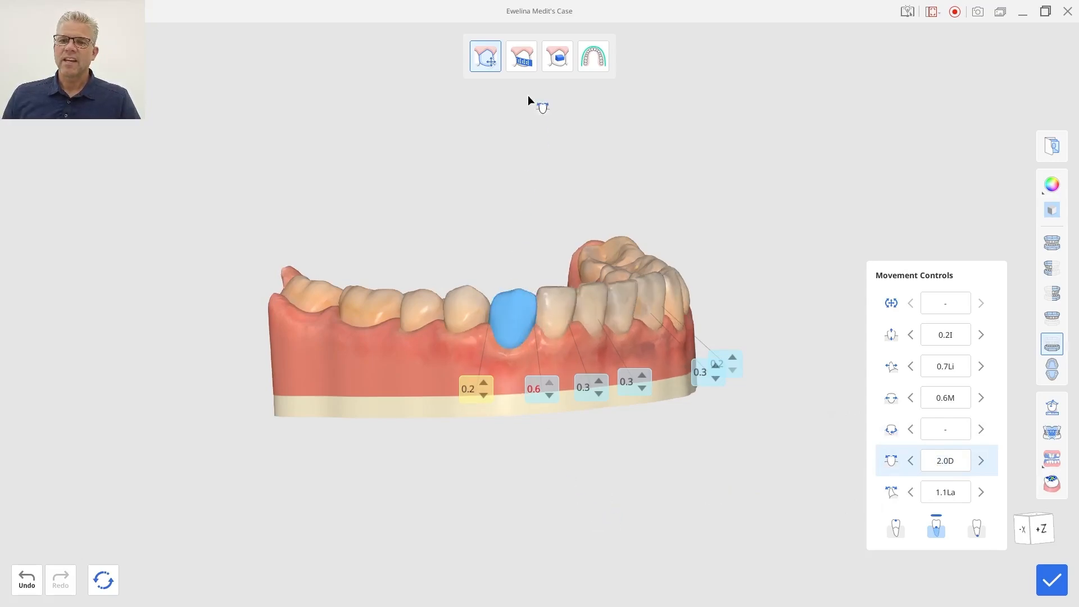
Switch to IPR editing, remove the IPR contact beside the edited incisor and reduce the neighbouring IPR value to 0.3.
left_click(525, 60)
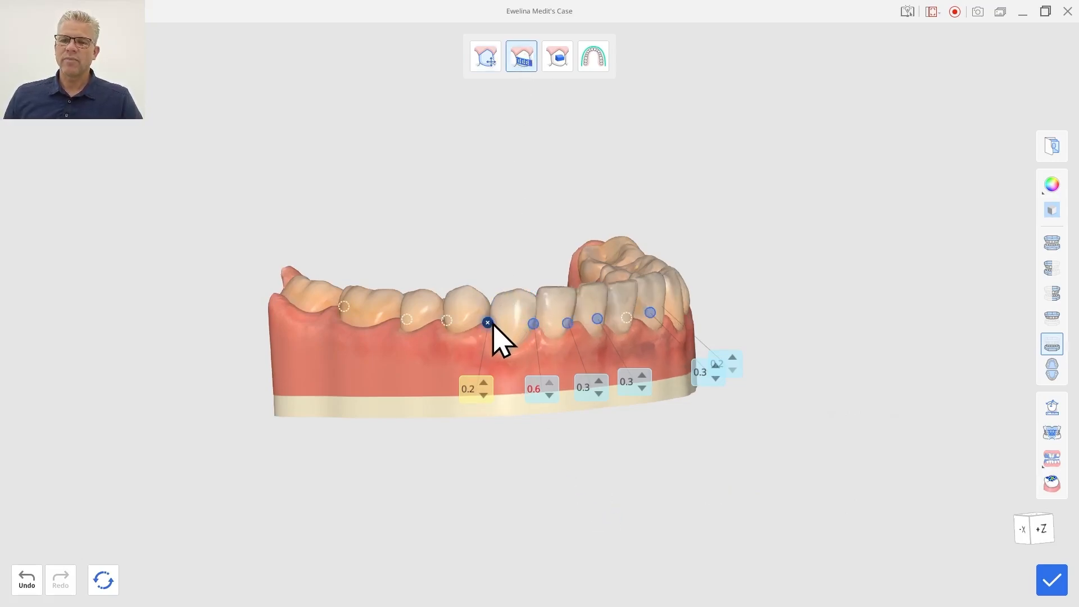
left_click(487, 323)
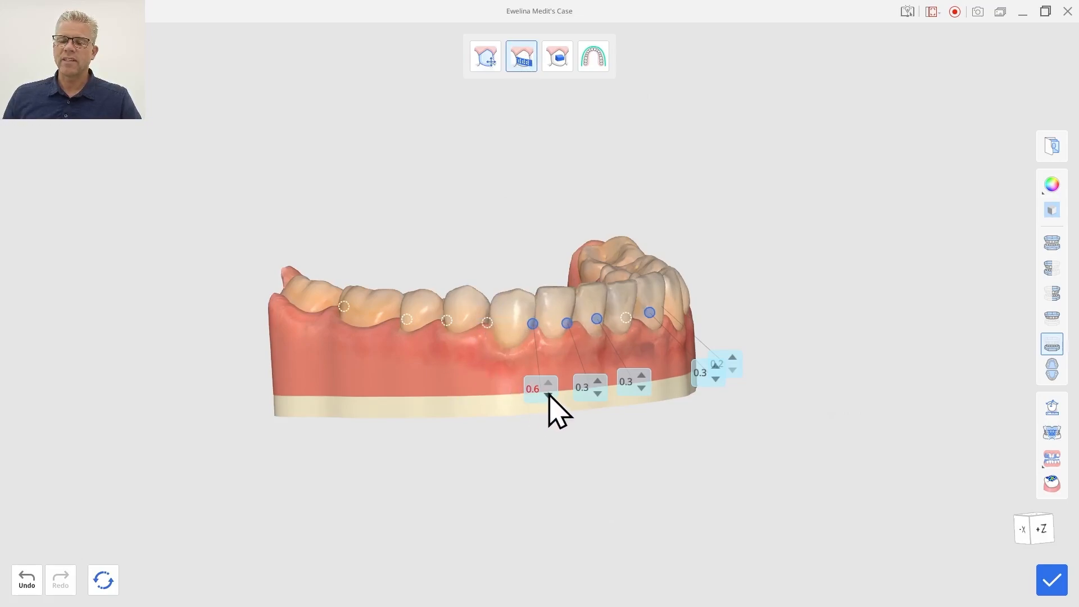
left_click(549, 395)
left_click(548, 395)
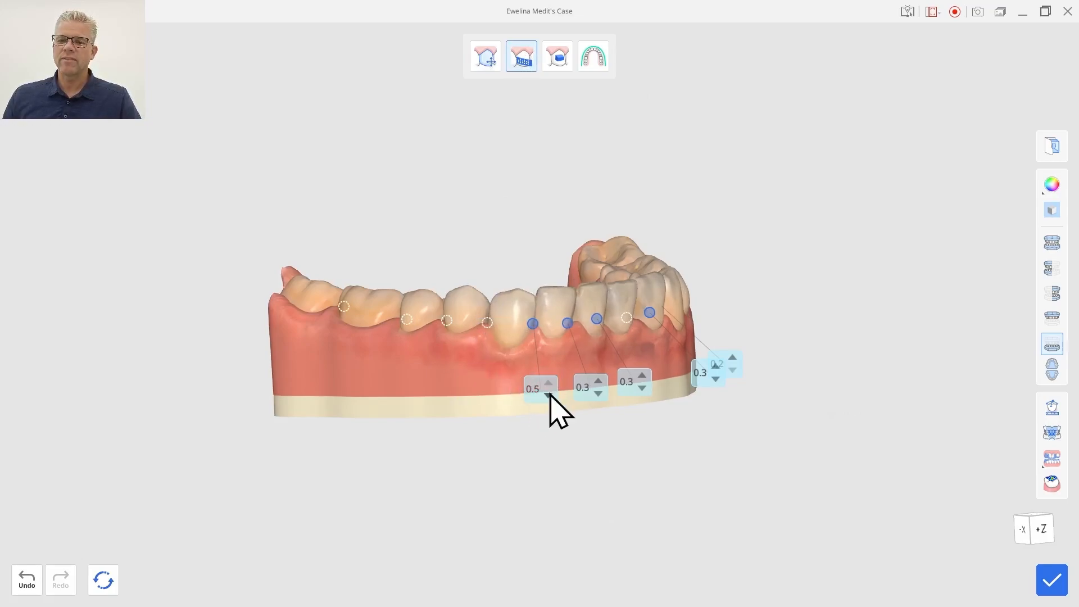
left_click(548, 395)
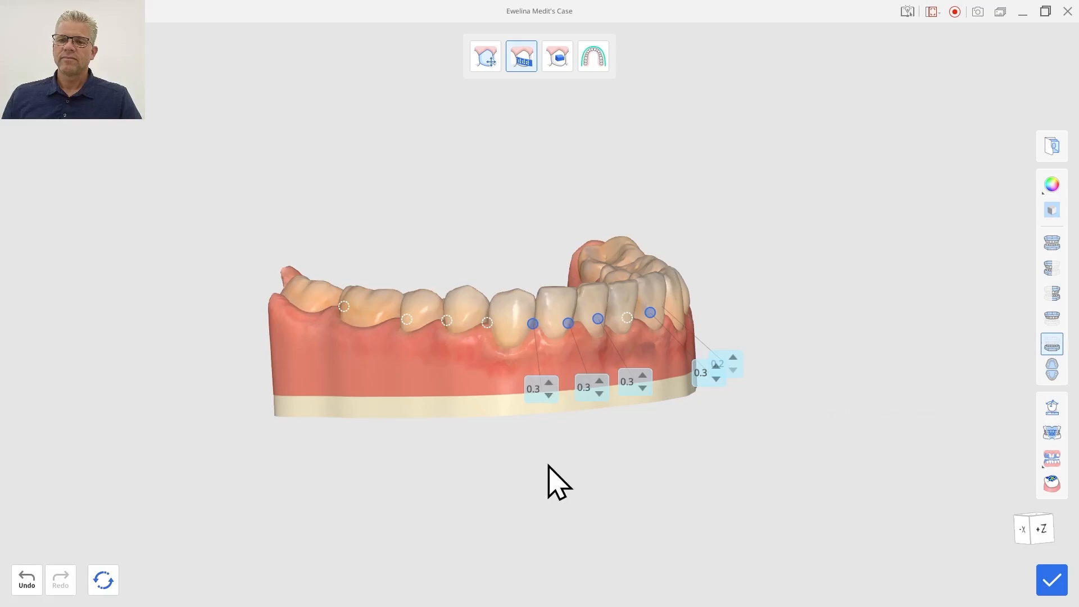
Switch to tooth movement, select the four lower incisors together and intrude them to 0.5I.
left_click(492, 68)
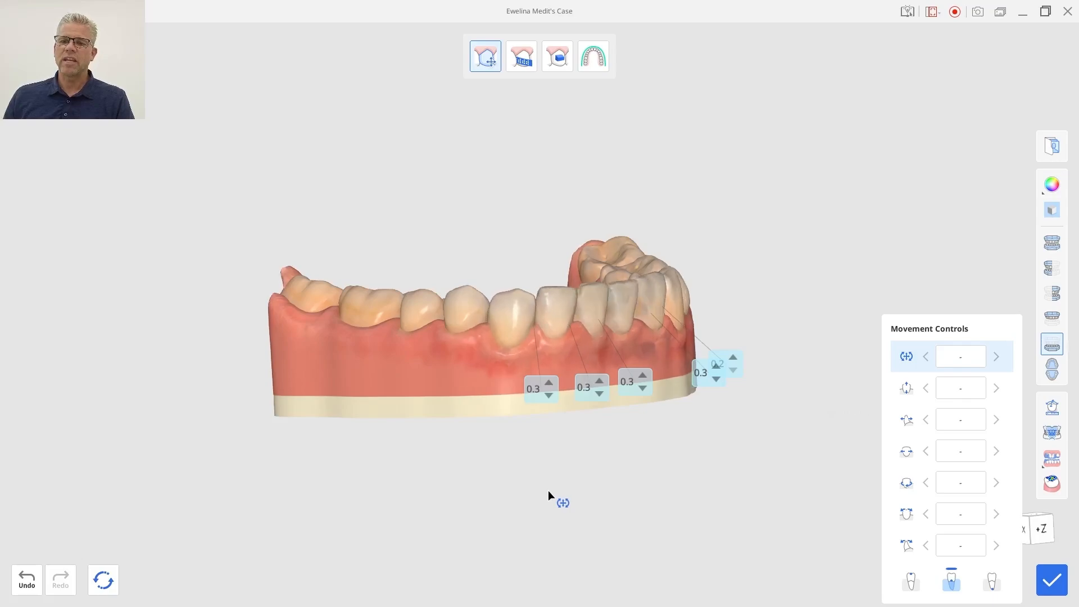
right_click_drag(548, 490, 358, 593)
right_click_drag(570, 222, 583, 292)
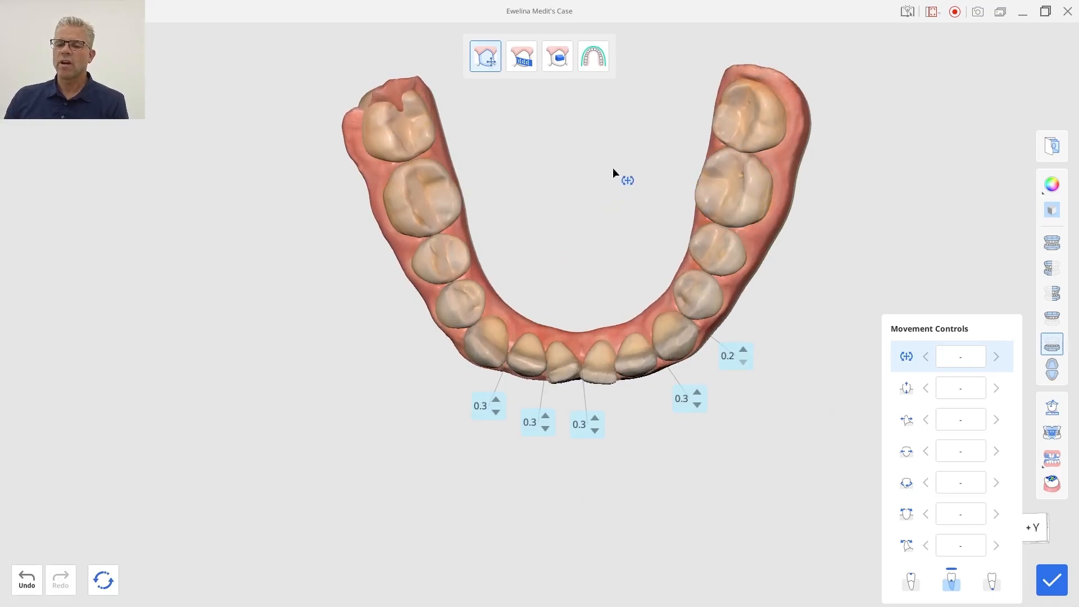
right_click_drag(617, 163, 562, 93)
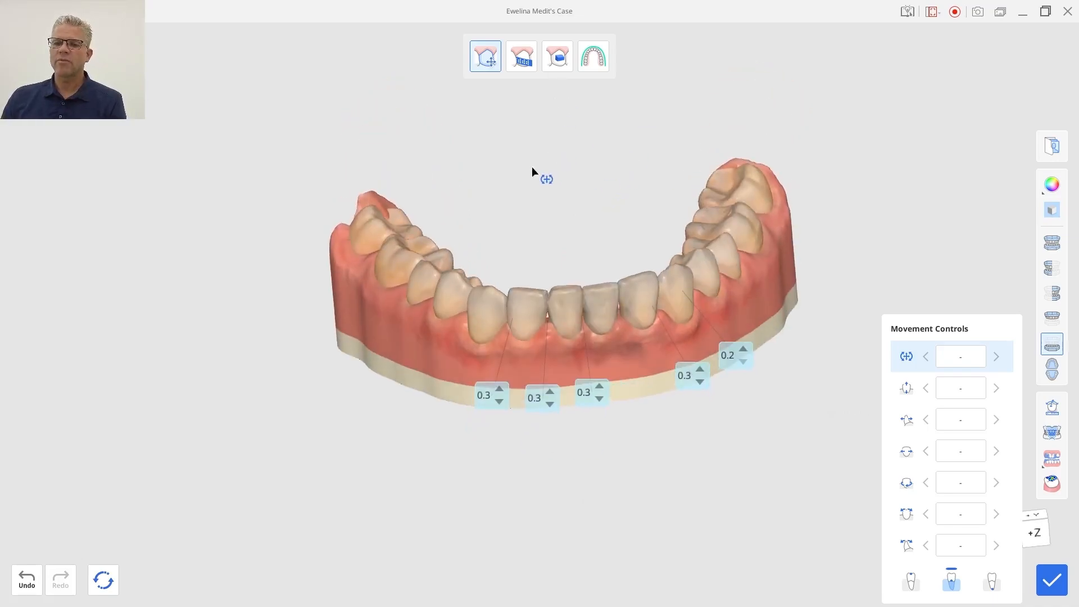
right_click_drag(532, 169, 477, 104)
right_click_drag(651, 359, 626, 448)
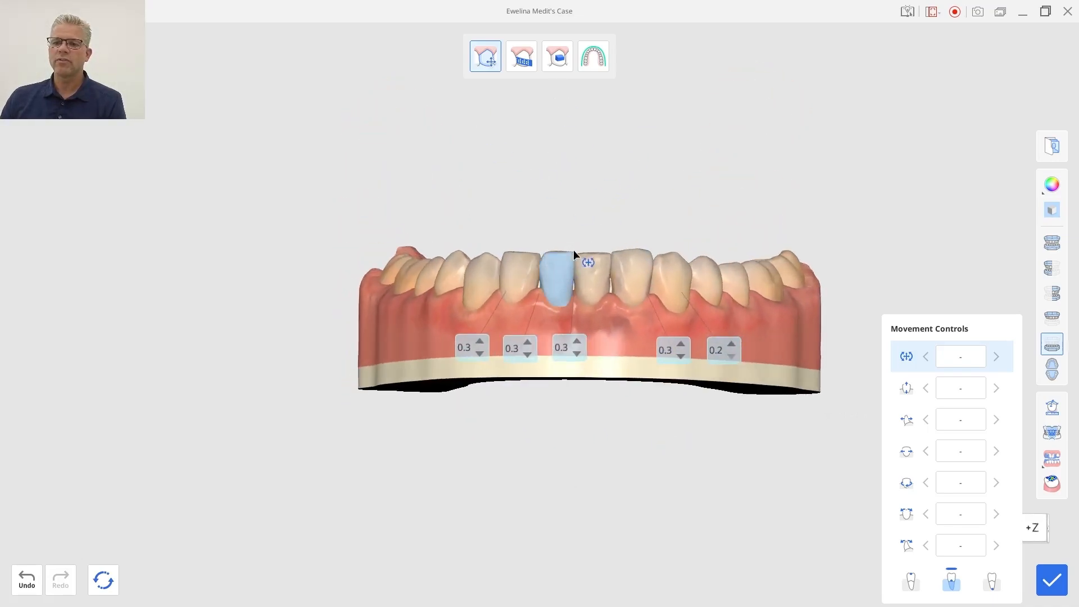
left_click(594, 271)
left_click(955, 386)
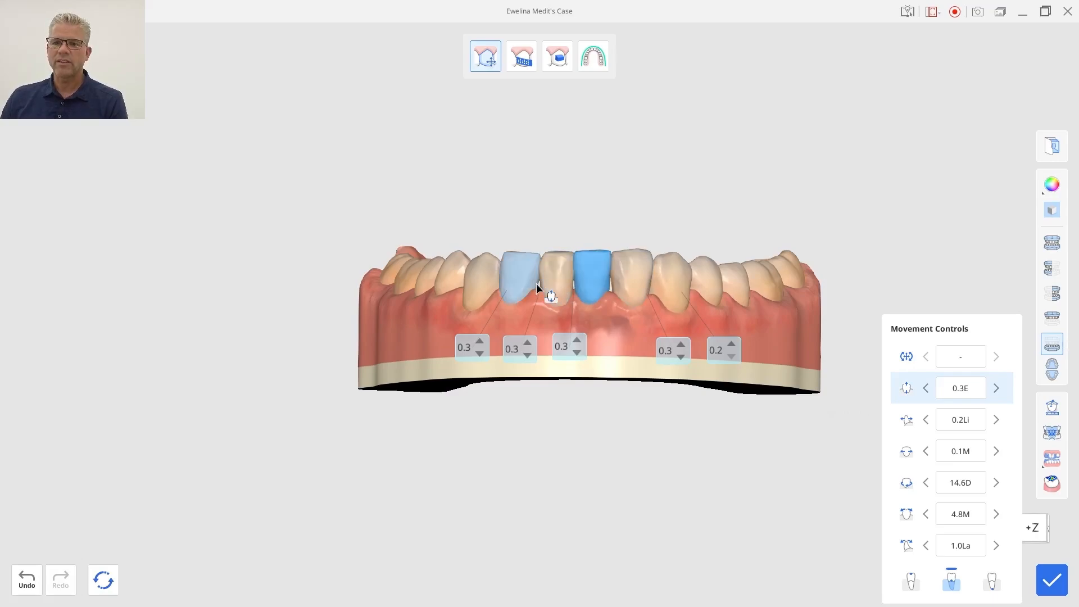
left_click(516, 272, "ctrl")
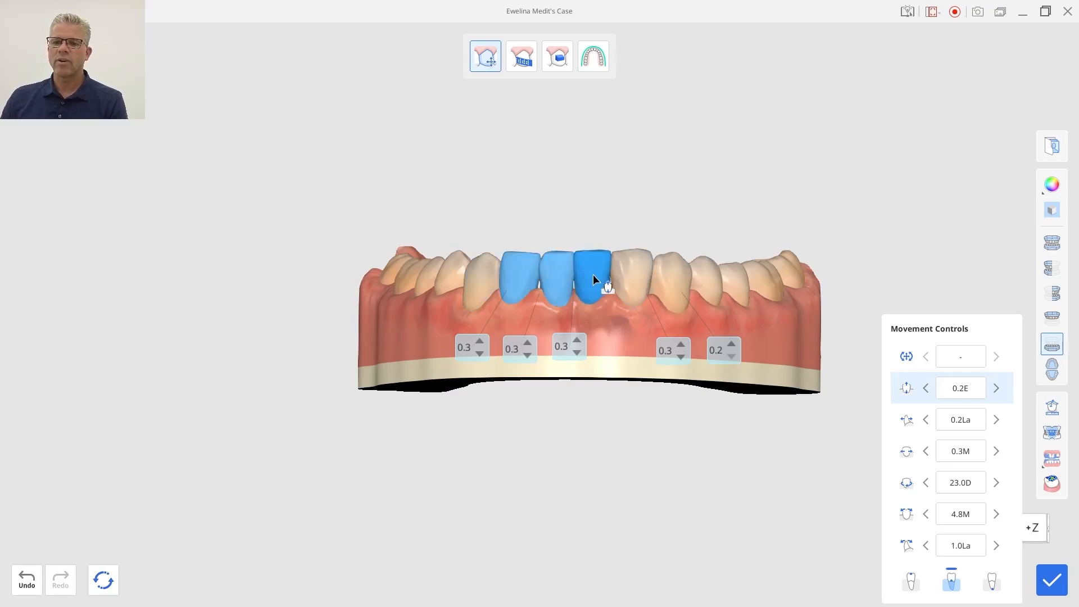
left_click(631, 268, "ctrl")
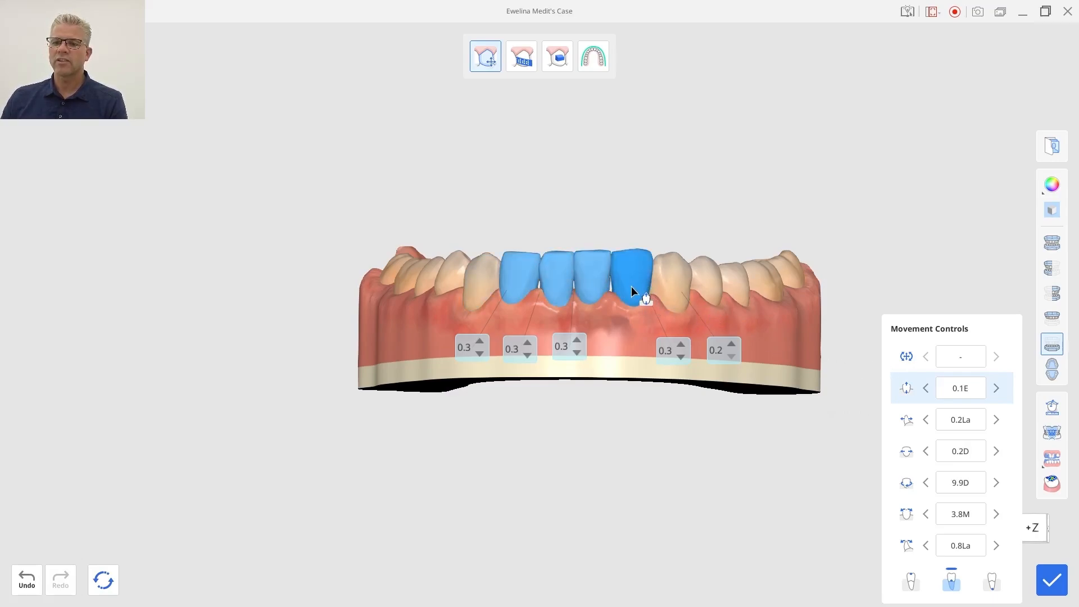
left_click_drag(632, 288, 632, 292)
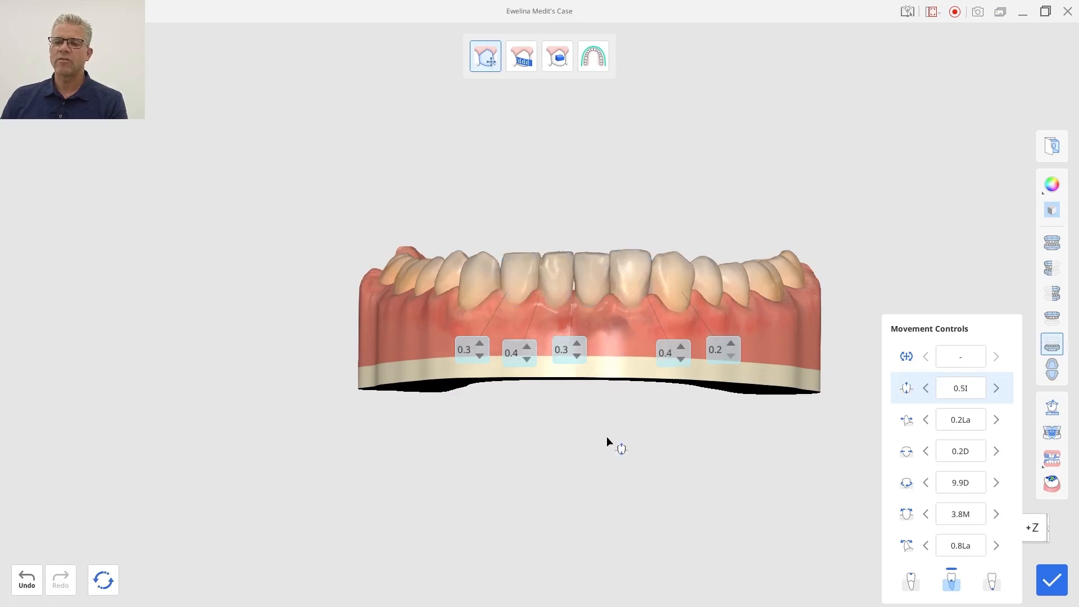
Switch to the upper arch, select an upper lateral incisor and set its angulation to 4.7M.
left_click(1052, 317)
right_click_drag(587, 271, 686, 262)
left_click(482, 364)
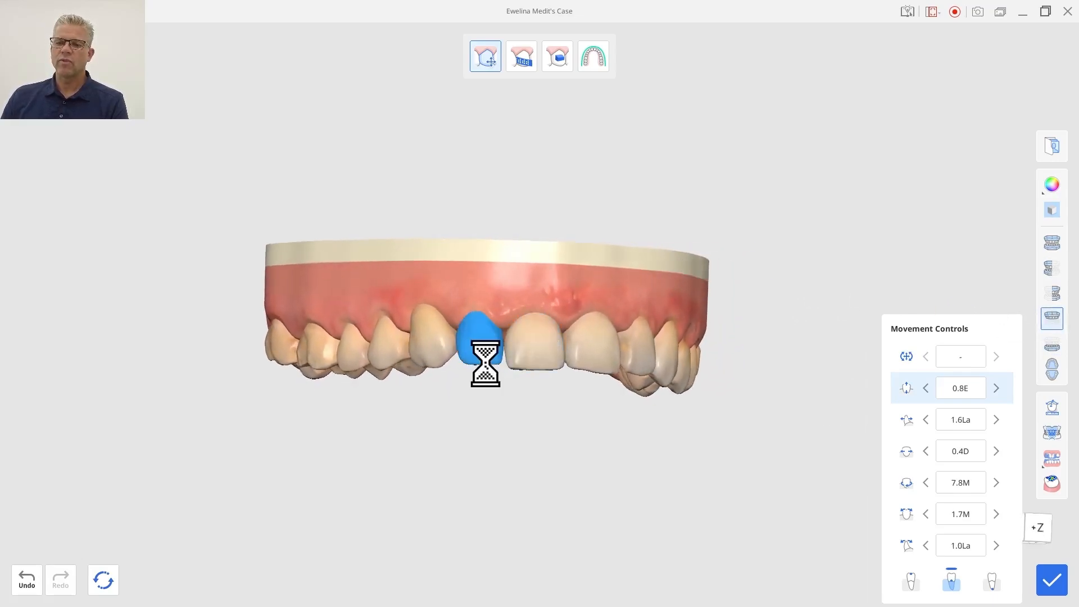
left_click(997, 514)
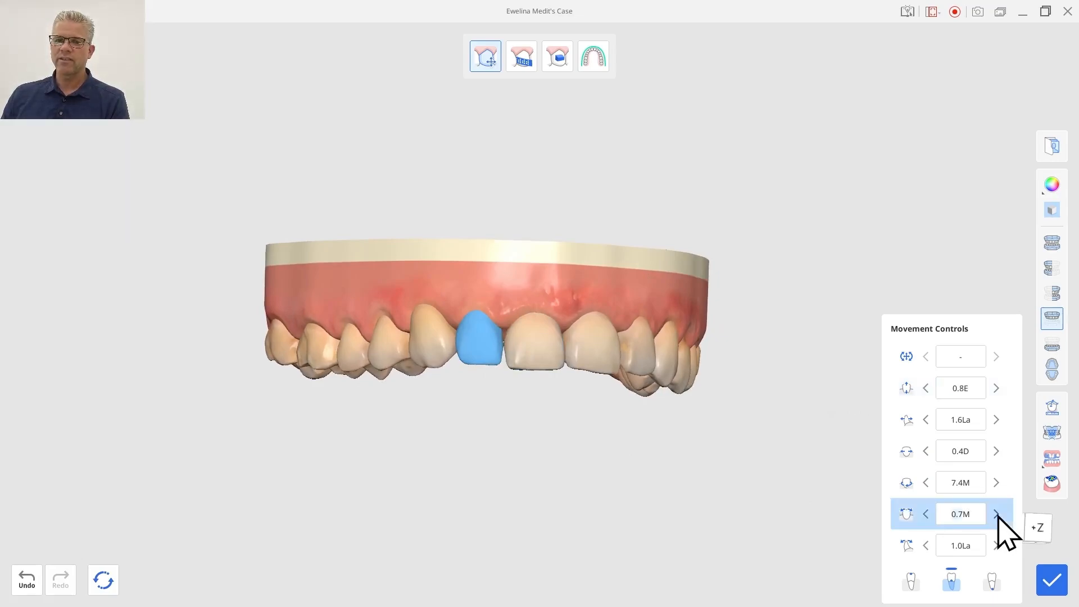
left_click(927, 514)
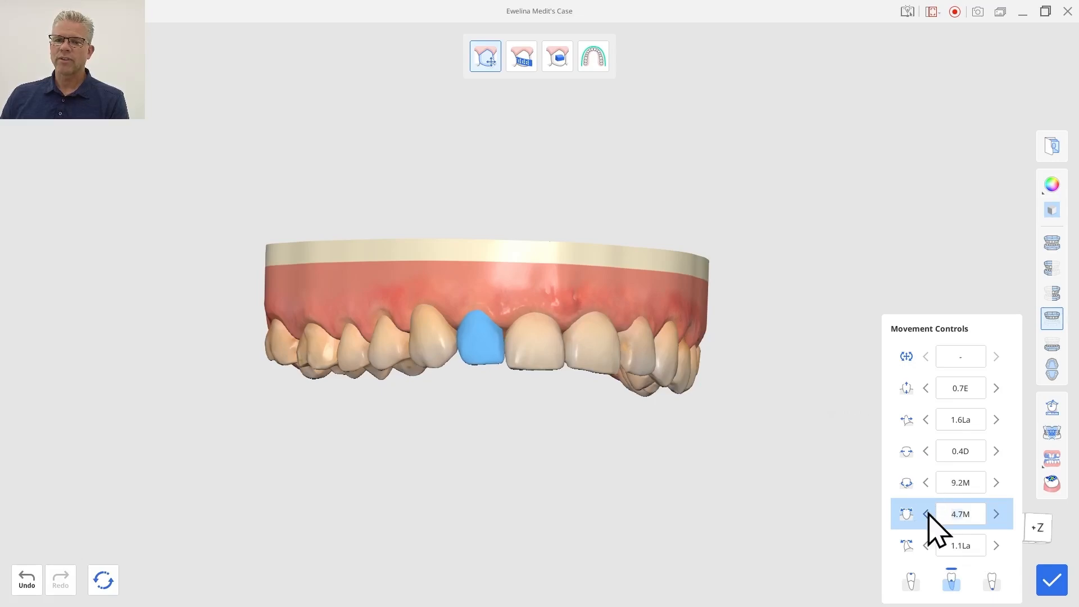
Select an upper central incisor and set its angulation to 1.2D.
mouse_move(669, 461)
right_mouse_down()
mouse_move(679, 447)
mouse_move(654, 453)
right_mouse_up()
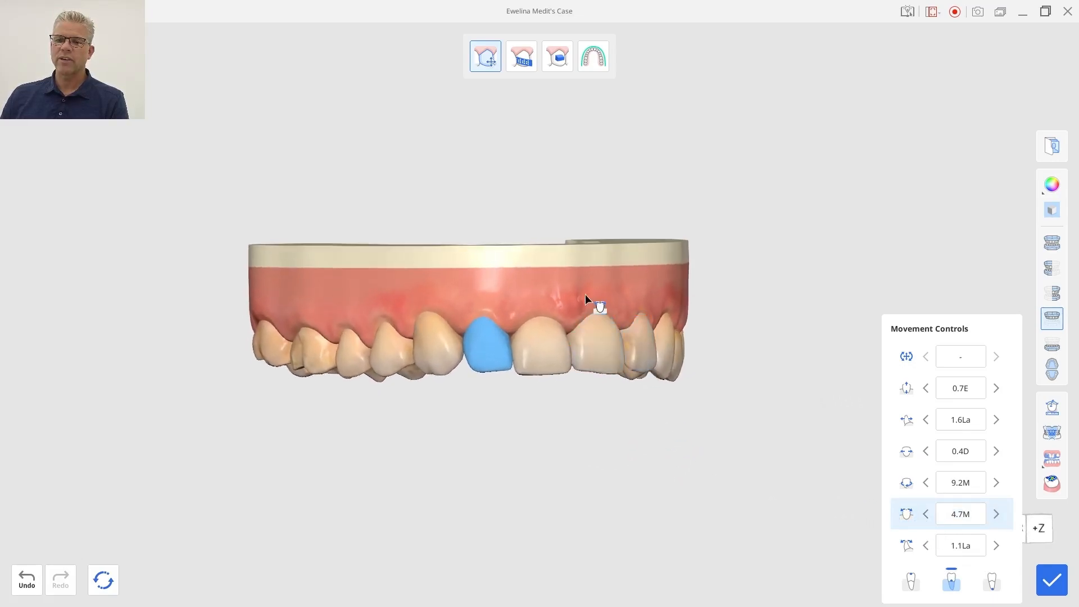
right_click_drag(585, 295, 458, 272)
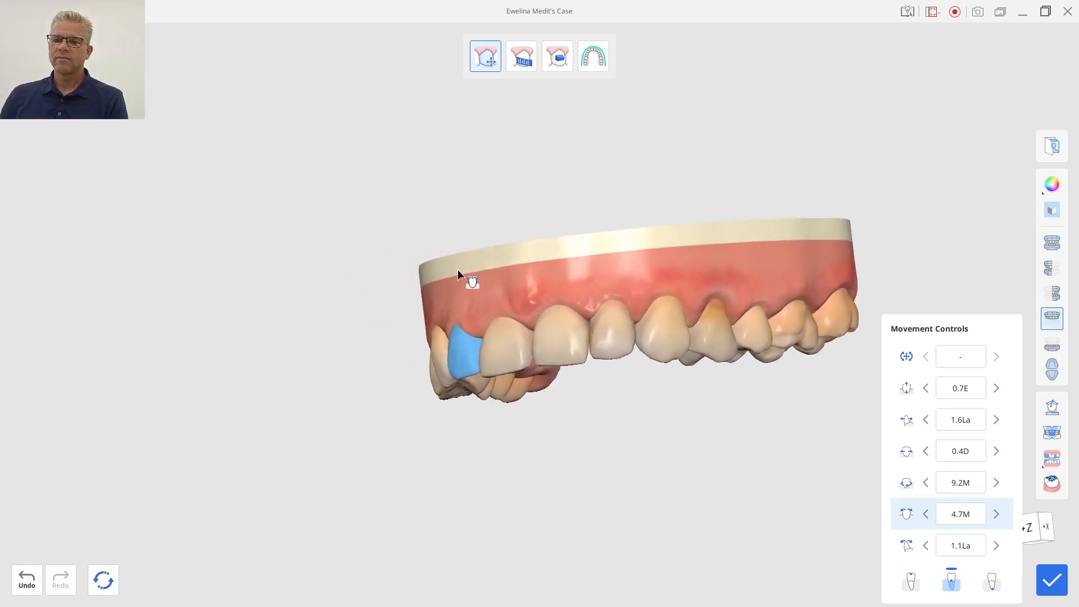
left_click(612, 343)
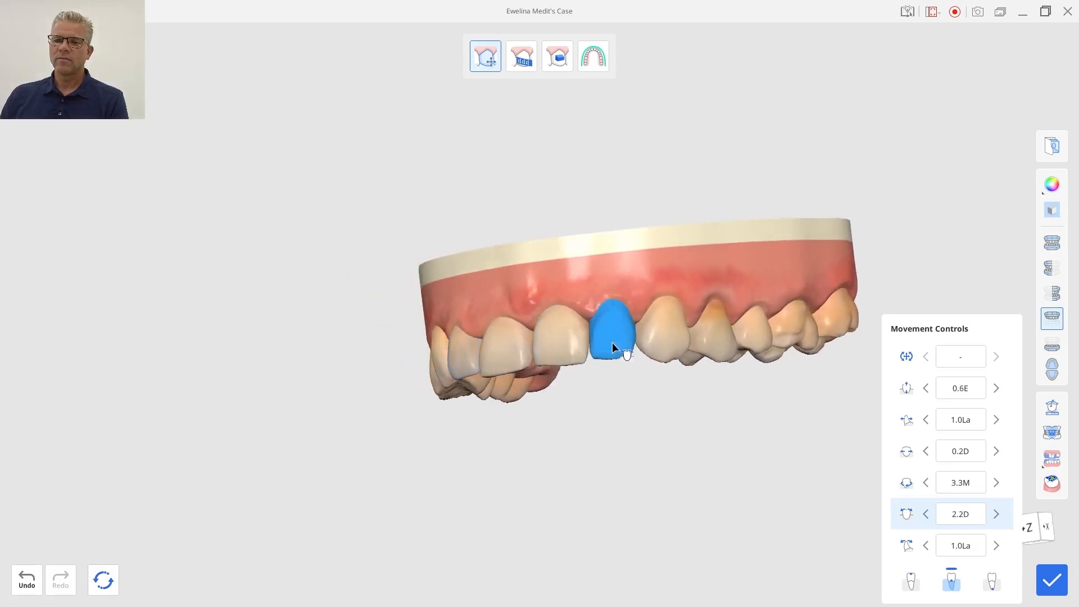
left_click(926, 514)
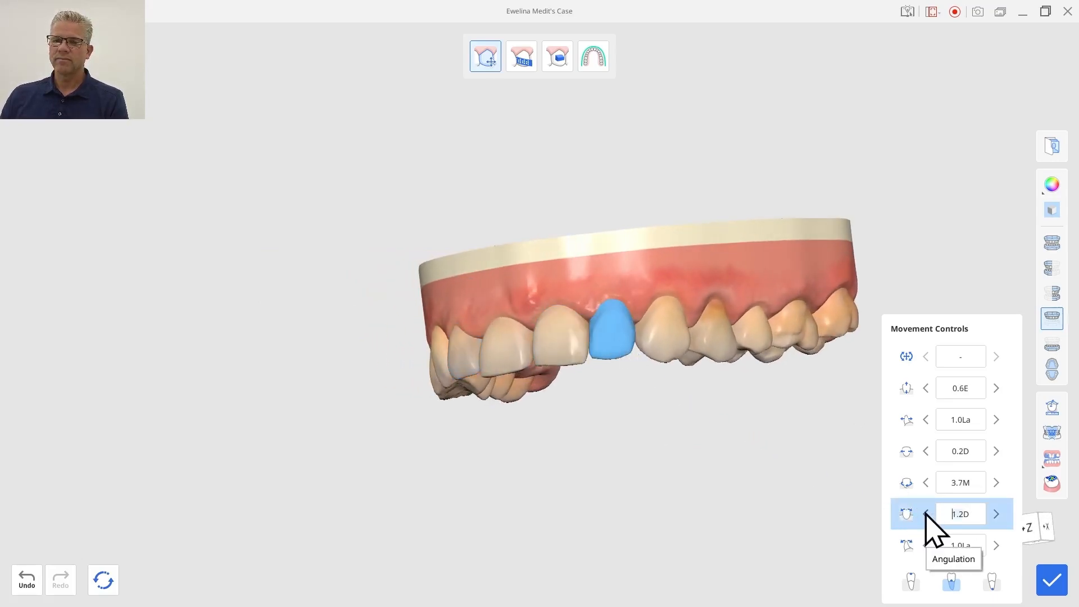
Select the other upper central incisor and set its extrusion to 0.3E.
right_click_drag(594, 248, 524, 549)
left_click(568, 336)
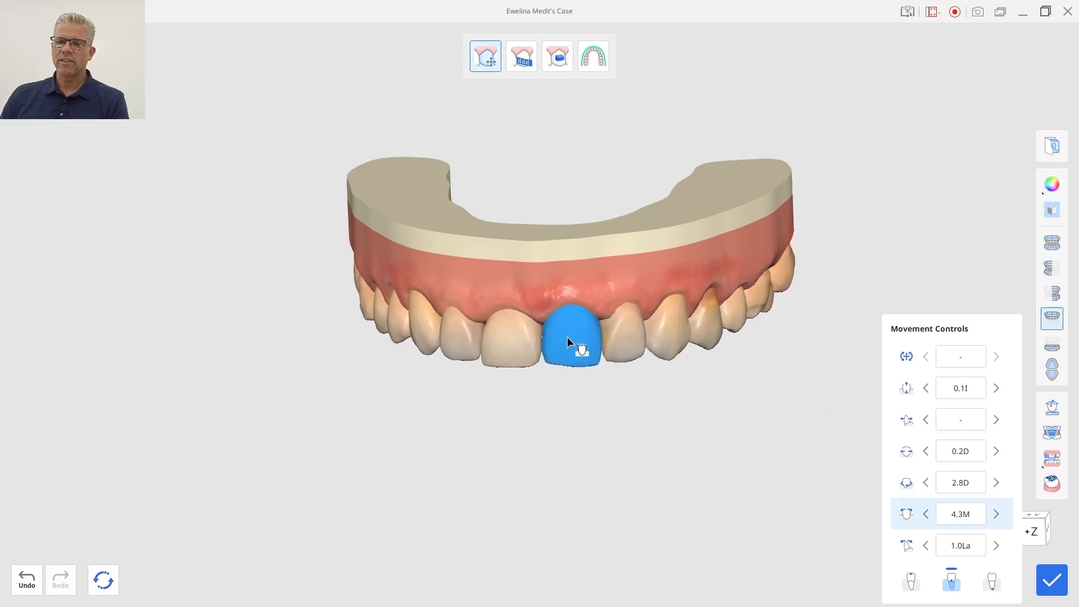
right_click_drag(511, 278, 530, 557)
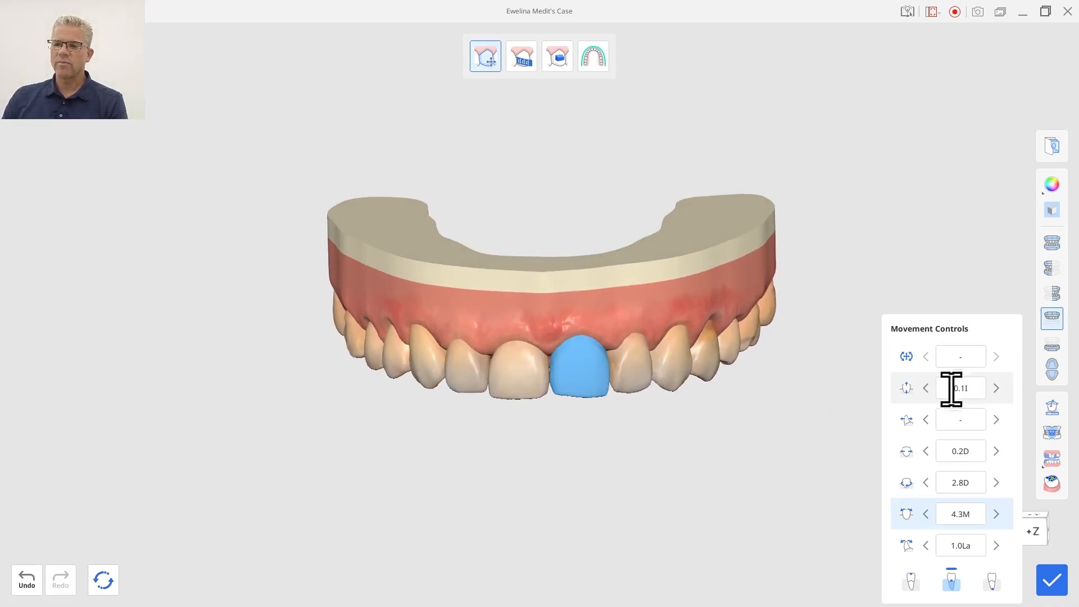
left_click(908, 396)
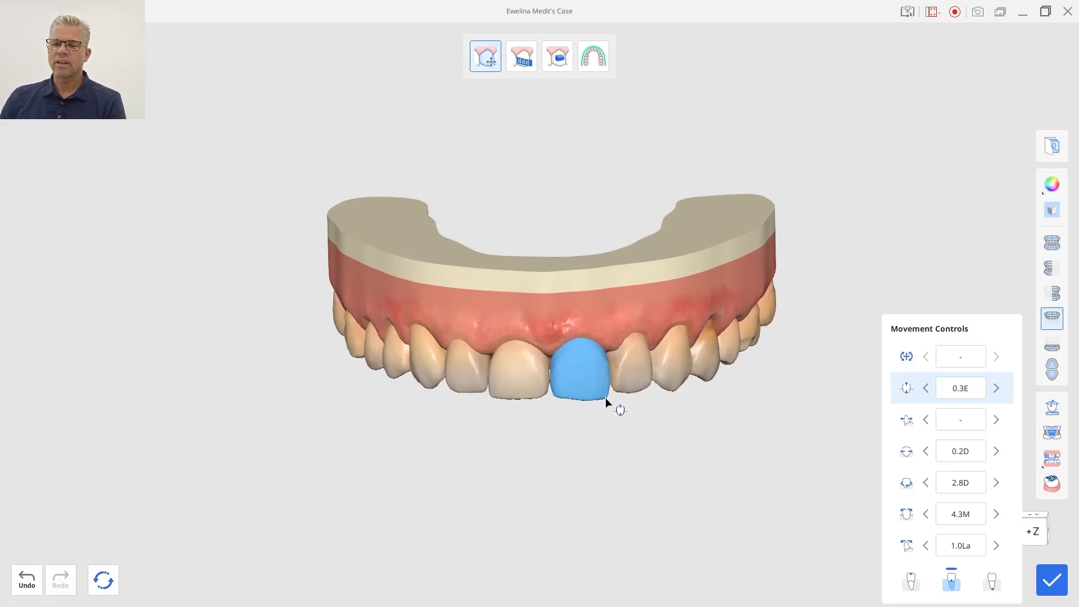
Switch to IPR editing and add an IPR contact of 0.2 between the upper central incisors.
right_click_drag(571, 437, 511, 457)
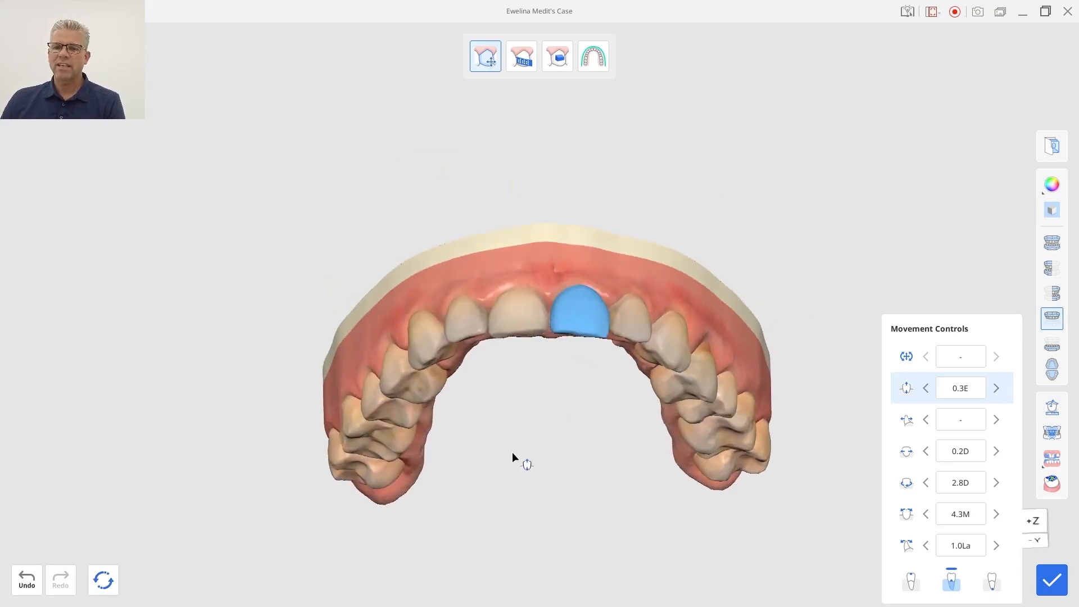
left_click(529, 67)
right_click_drag(561, 161, 551, 127)
left_click(546, 306)
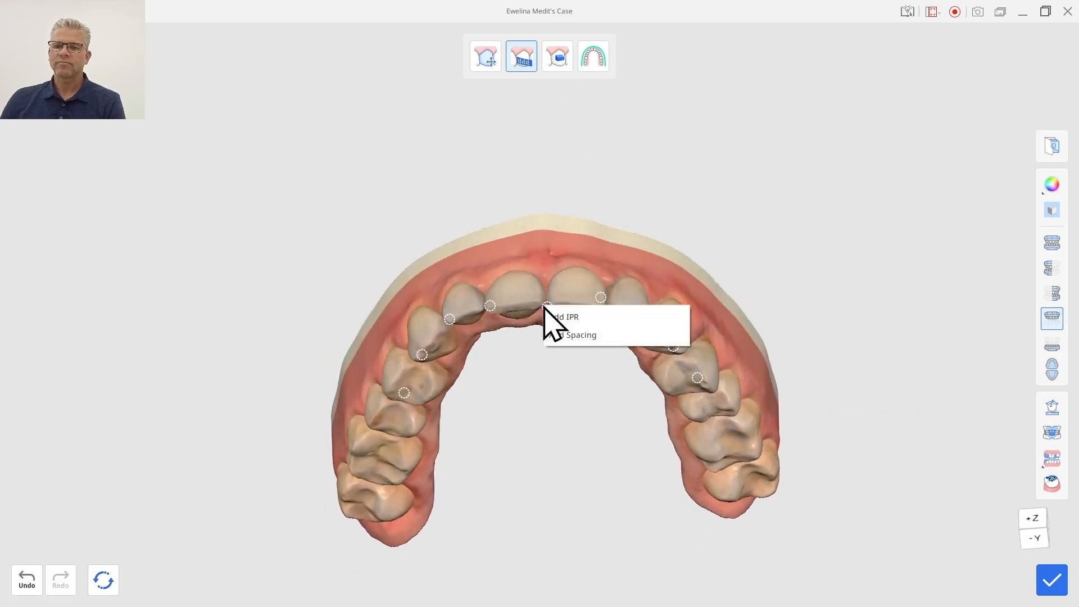
left_click(564, 317)
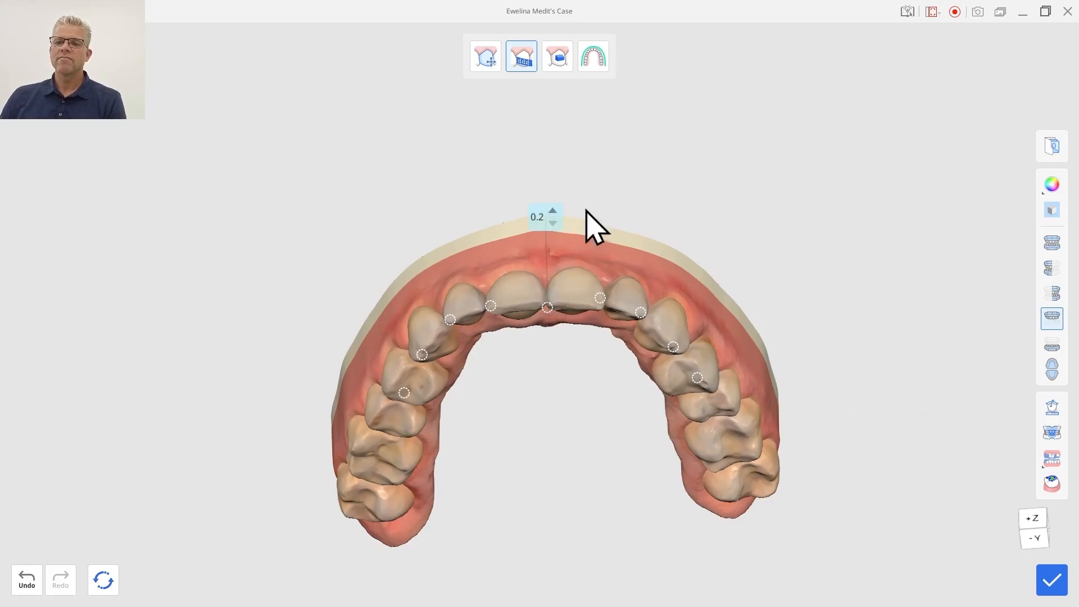
left_click(615, 144)
right_click_drag(615, 143, 615, 231)
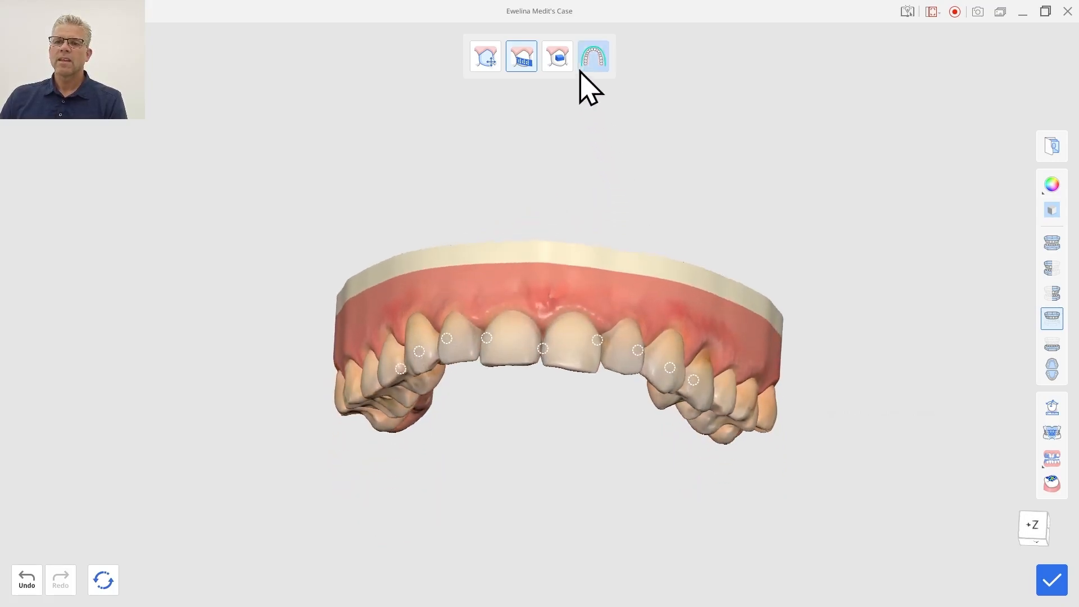
Switch to attachment editing, remove one upper central incisor's attachment and set the other central's attachment to Medium.
left_click(560, 63)
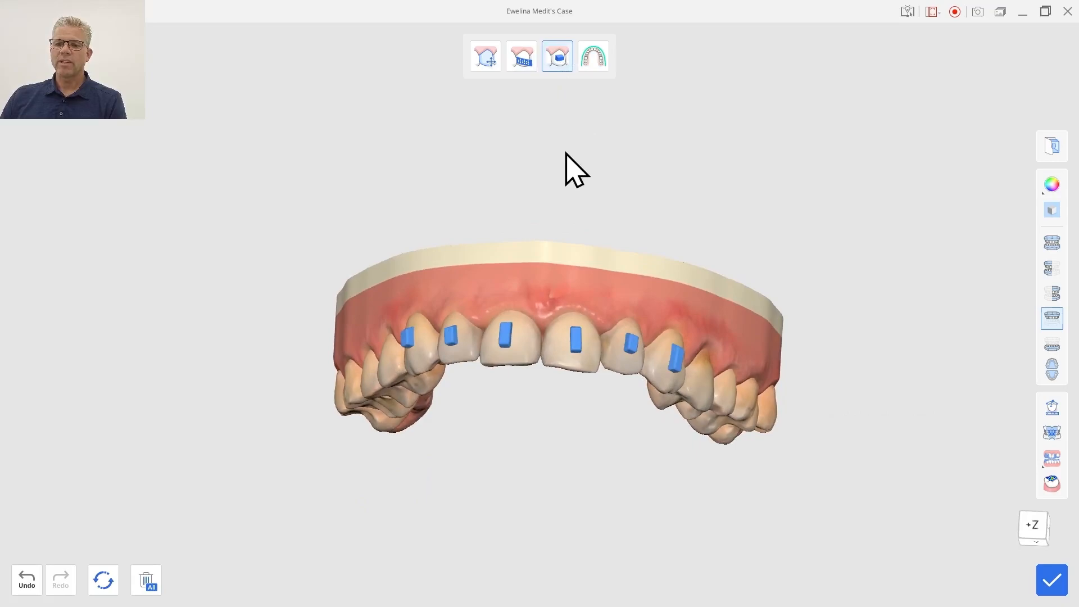
right_click_drag(566, 168, 536, 240)
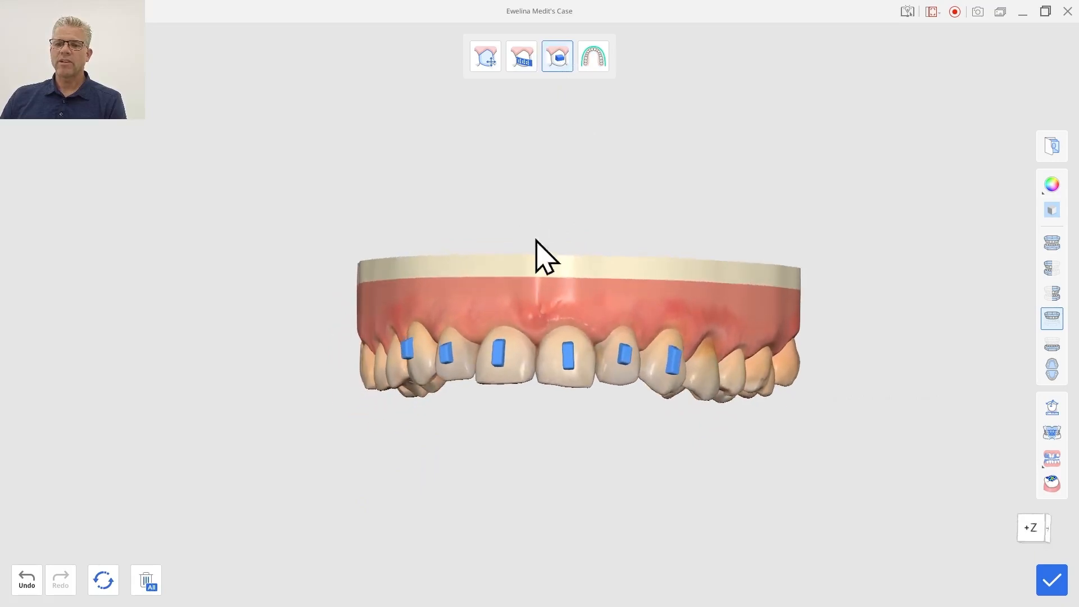
left_click(569, 359)
left_click(626, 452)
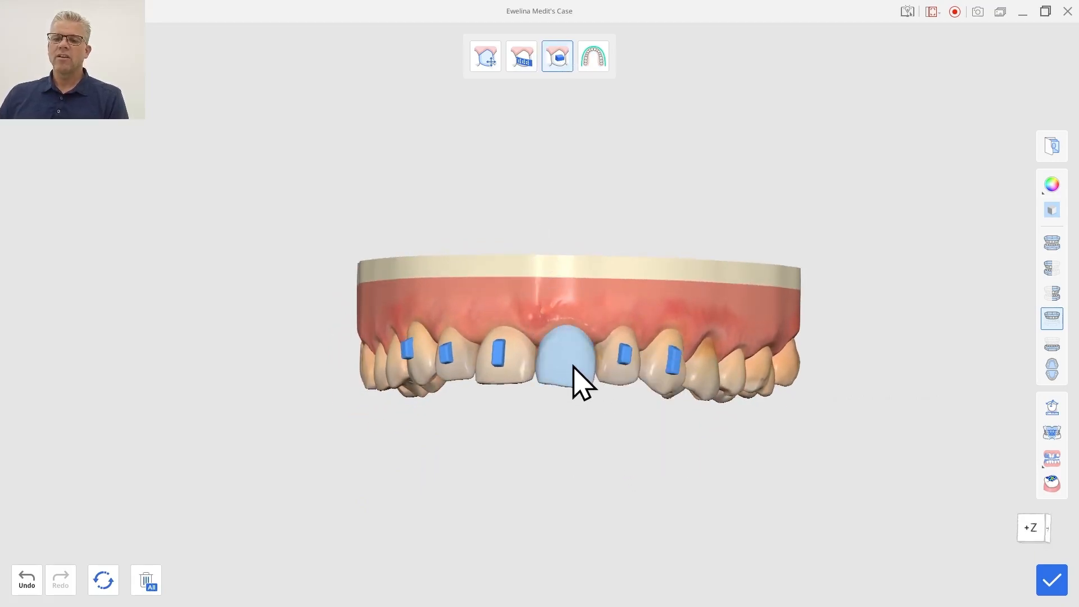
left_click(500, 354)
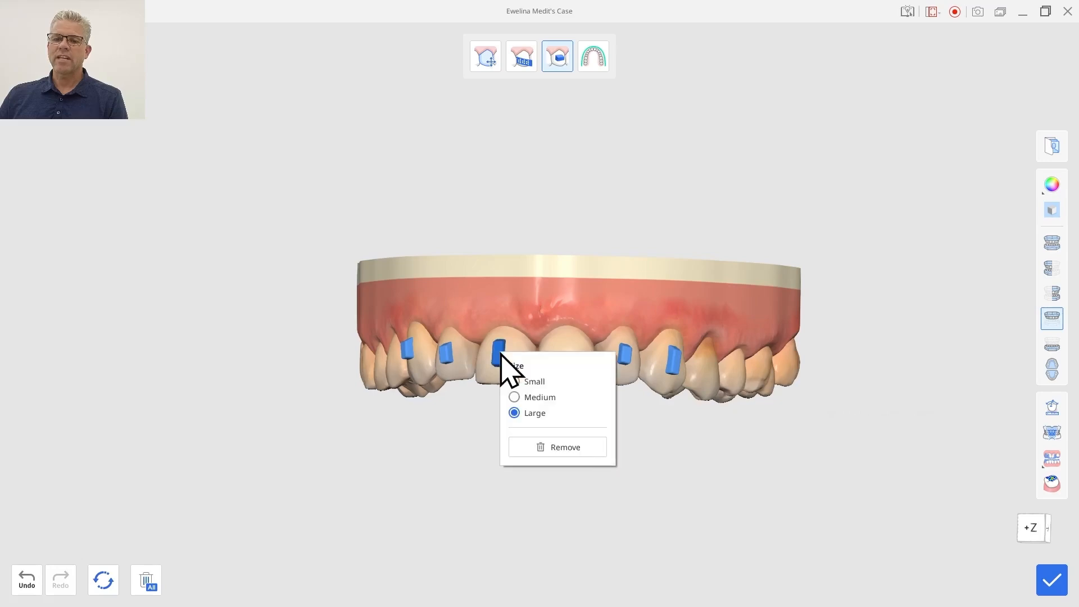
left_click(531, 397)
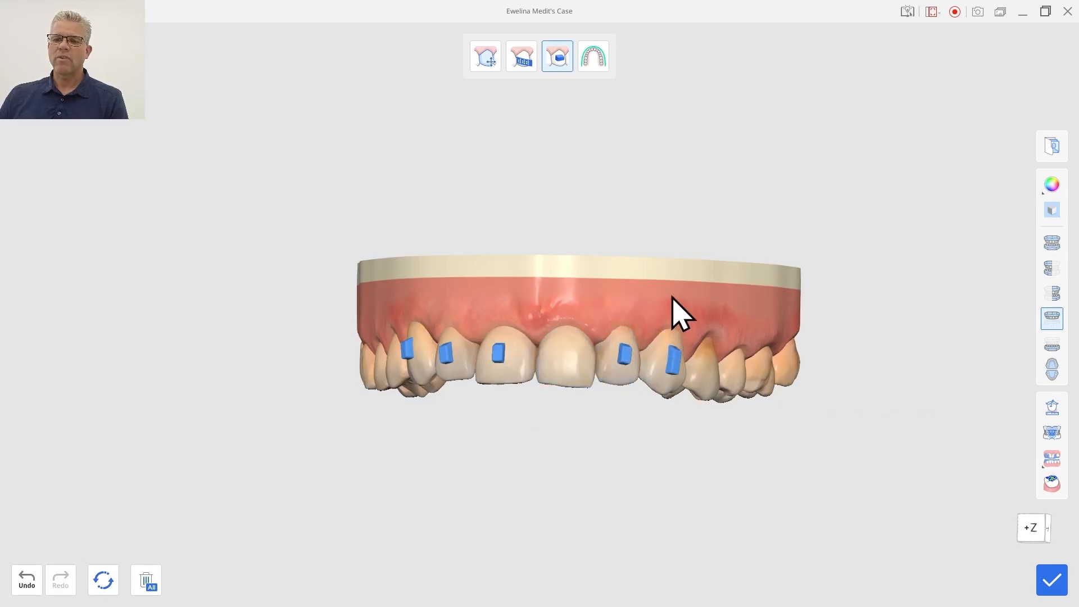
Select the attachment on the upper canine and nudge its position slightly downward.
right_click_drag(672, 313, 568, 301)
left_click(658, 358)
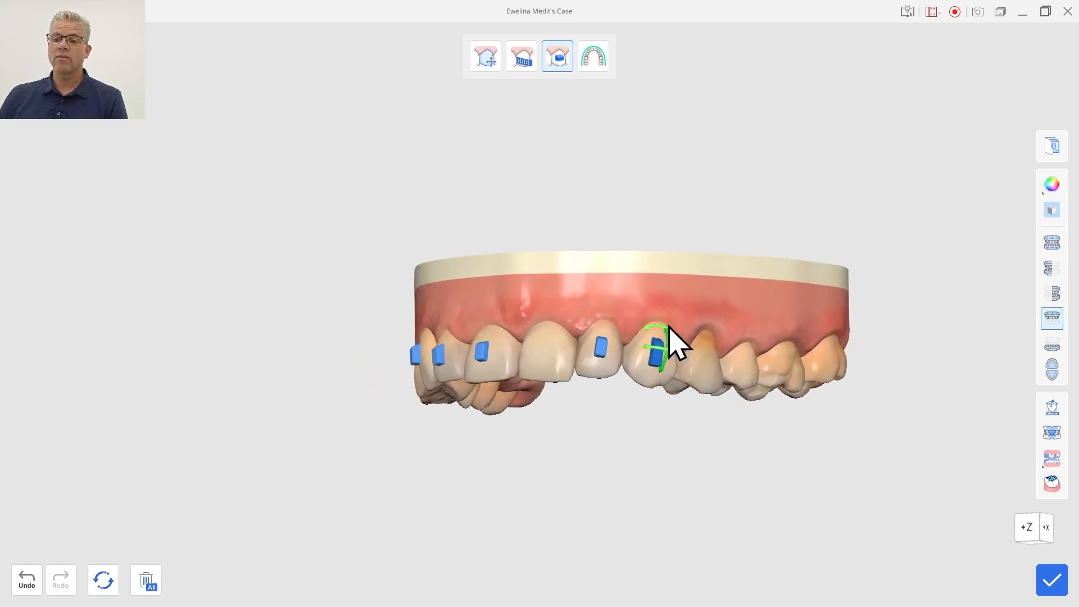
left_click(675, 351)
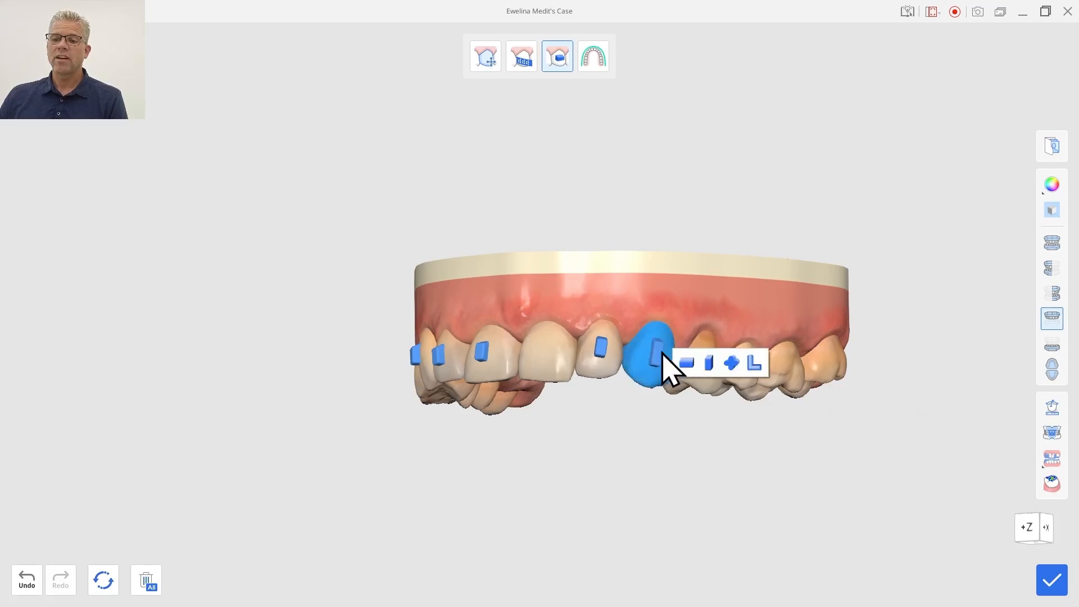
left_click(664, 354)
left_click(673, 350)
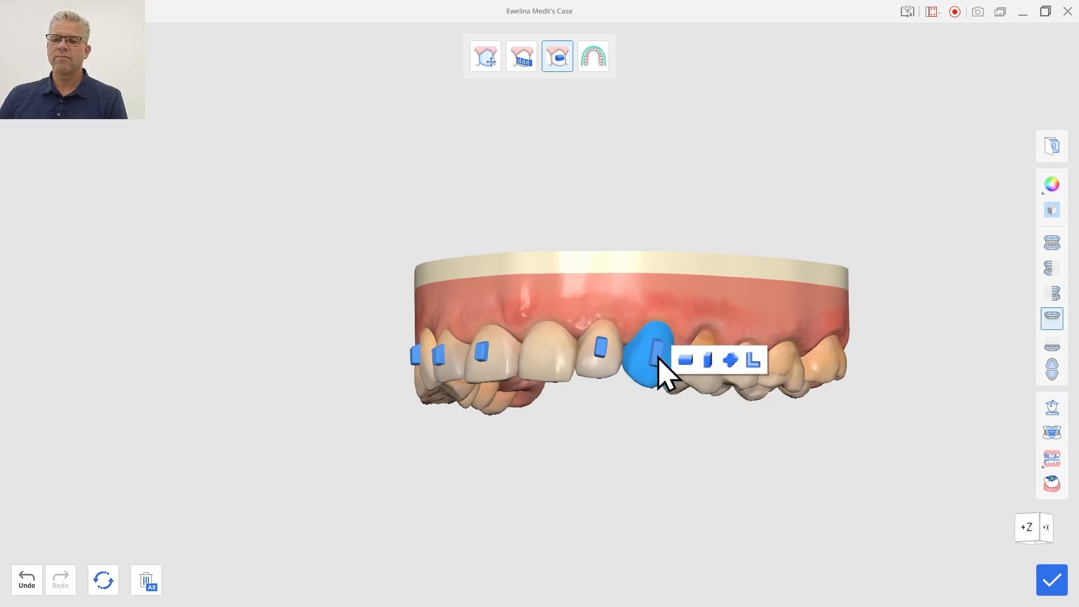
left_click(666, 357)
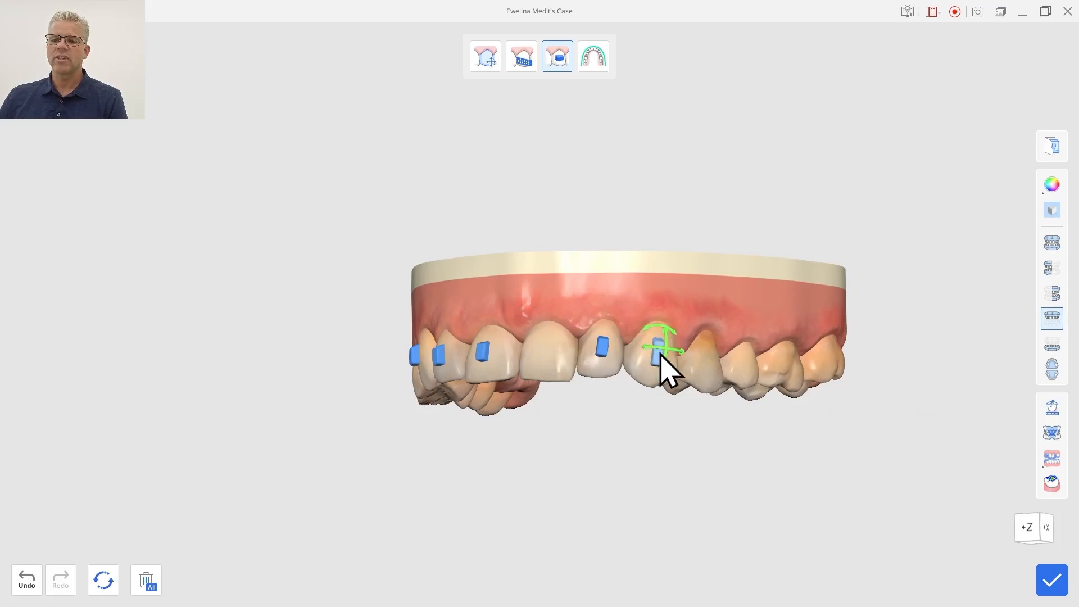
left_click_drag(660, 354, 666, 363)
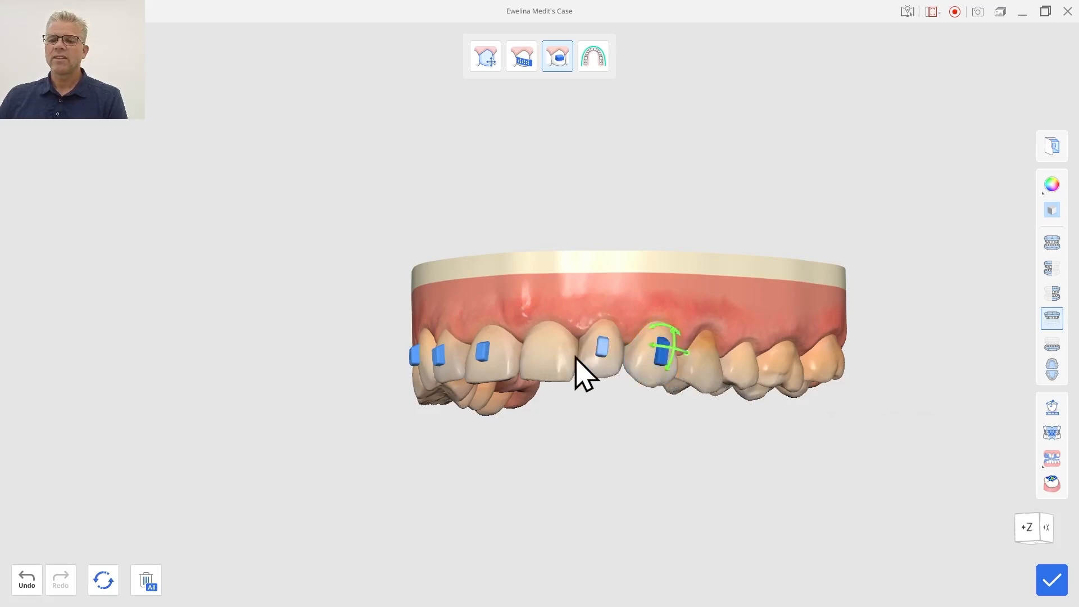
Add a horizontal rectangular attachment to the bare upper central incisor and nudge it into place.
left_click(553, 367)
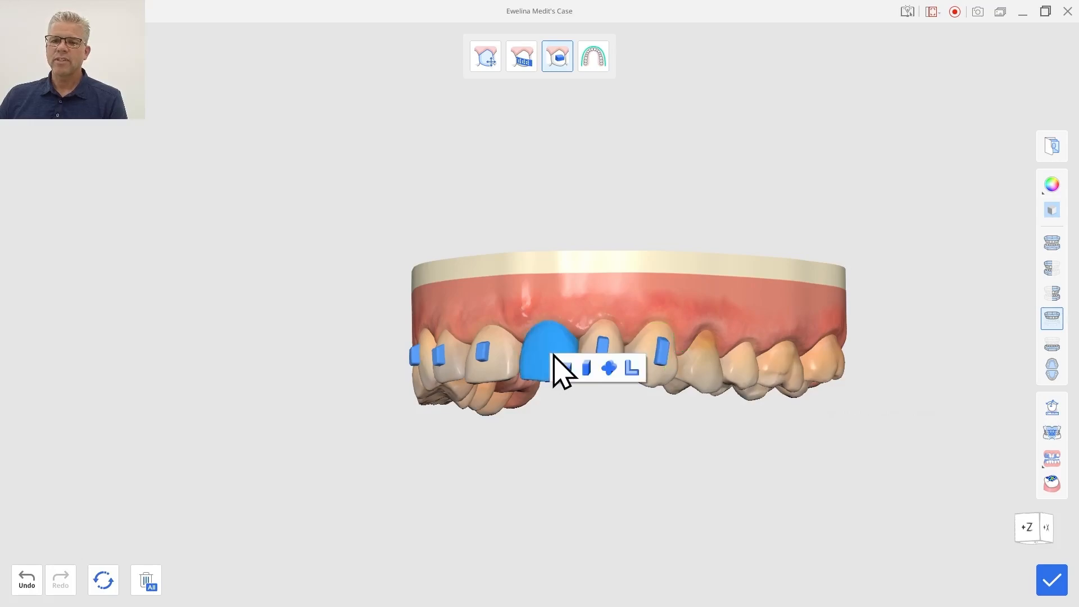
left_click(564, 369)
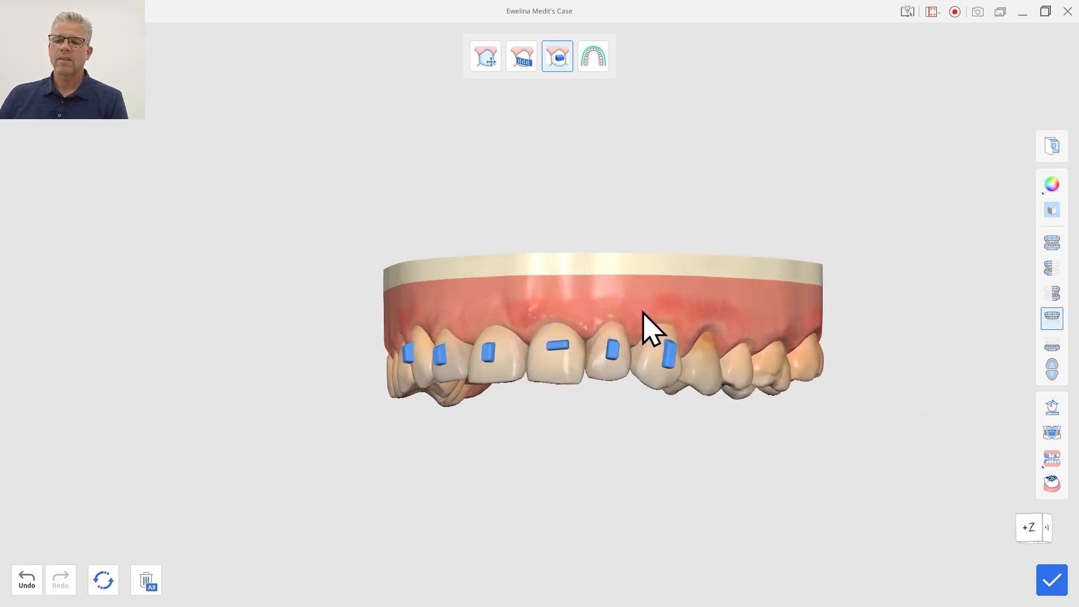
left_click_drag(564, 347, 562, 359)
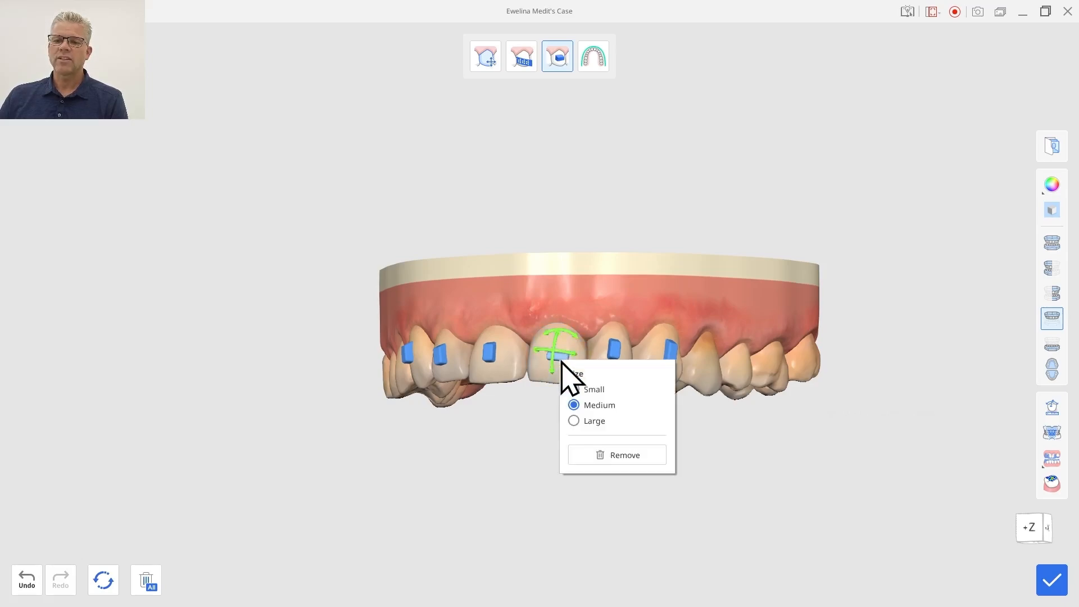
Set the new central incisor attachment's size to Large and apply the attachment edits to the simulation.
left_click(595, 421)
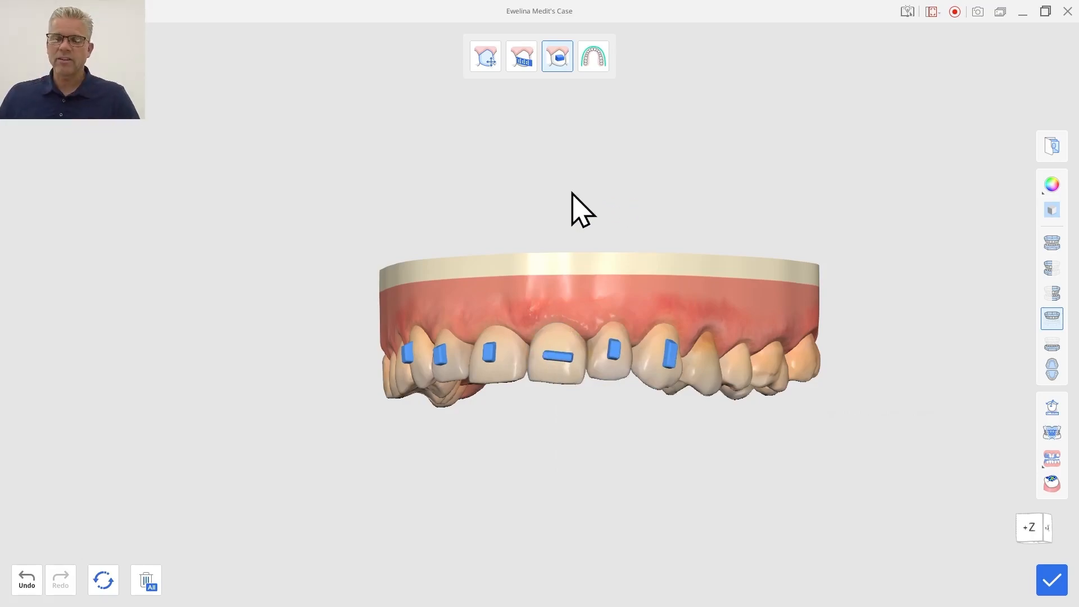
right_click_drag(571, 195, 640, 122)
right_click_drag(499, 198, 526, 351)
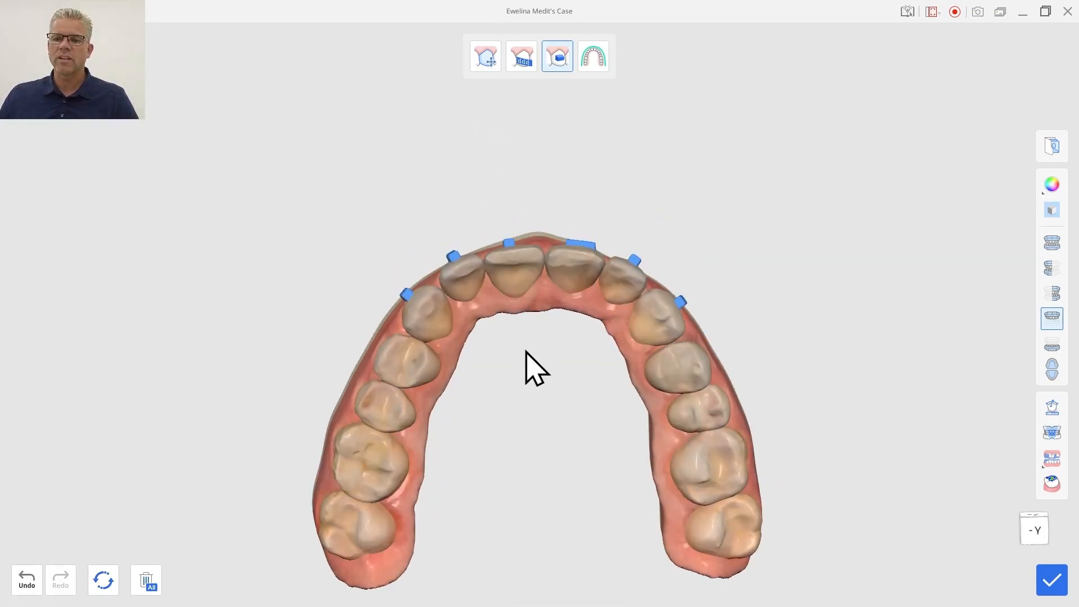
left_click(1055, 582)
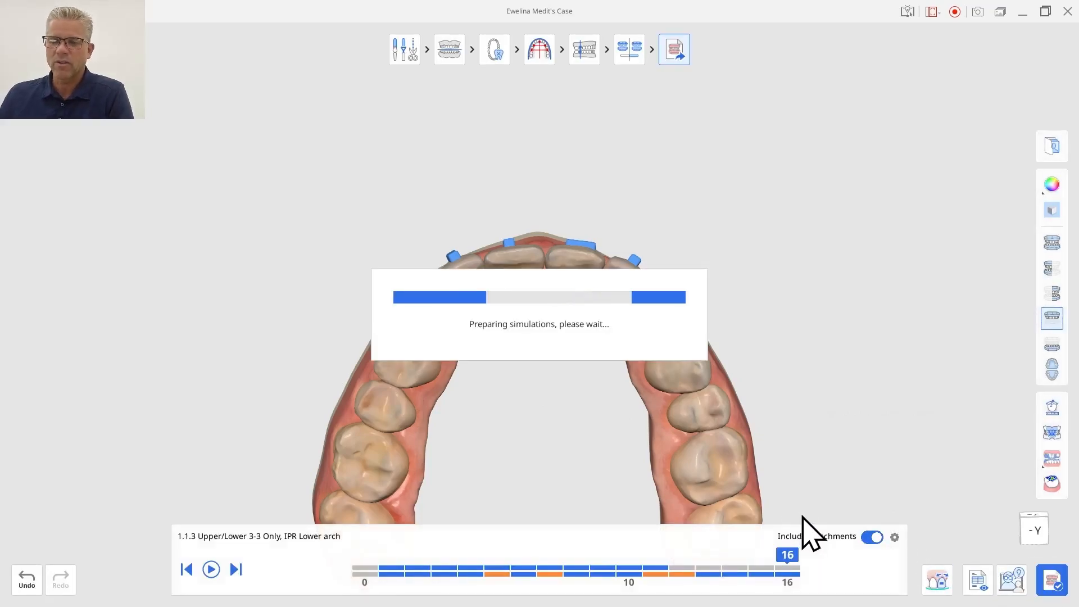
Examine the lower arch together with the tooth movement table and the tooth width and IPR analysis panel.
right_click_drag(549, 437, 532, 407)
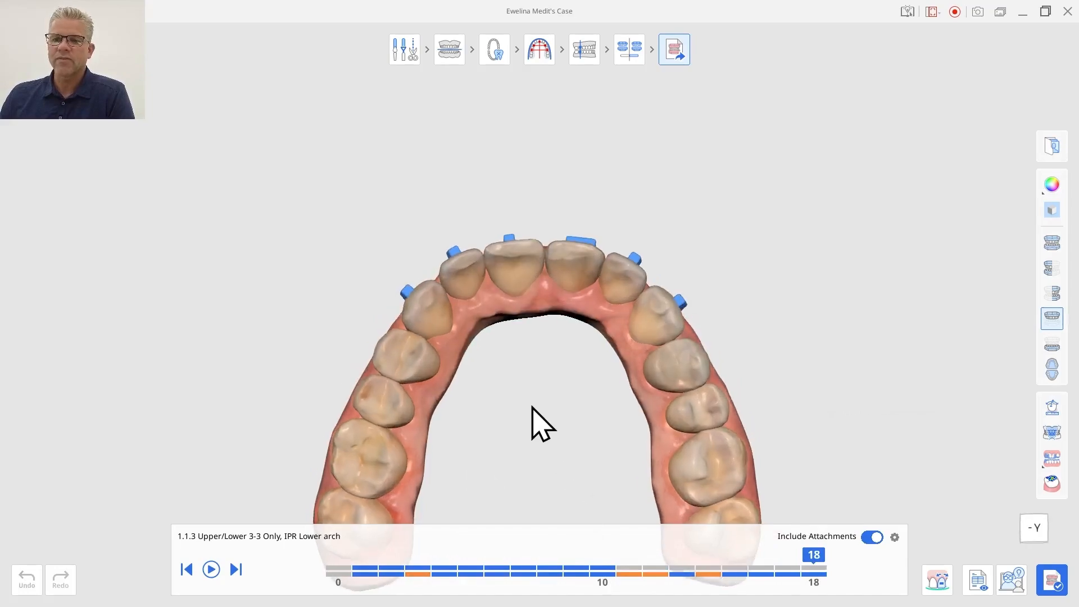
middle_click_drag(529, 430, 537, 343)
right_click_drag(535, 345, 528, 365)
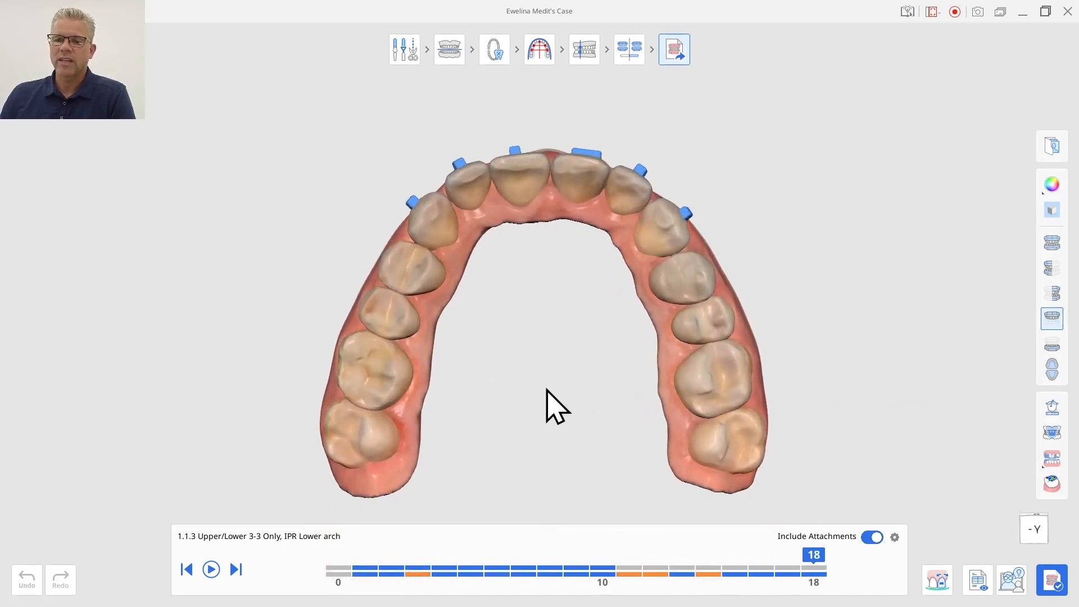
left_click(1053, 349)
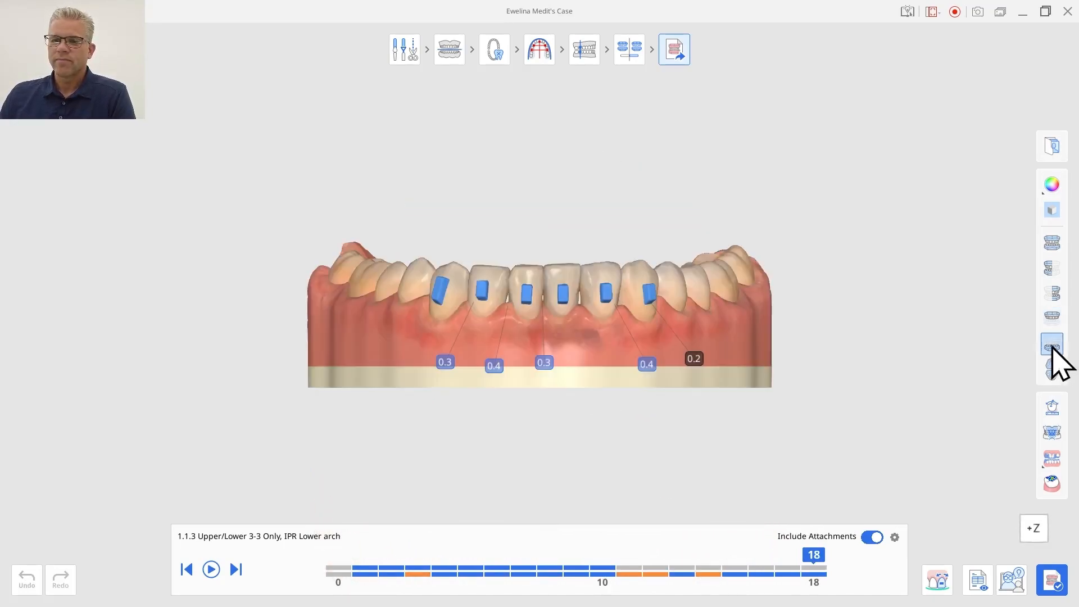
right_click_drag(639, 385, 614, 513)
right_click_drag(553, 217, 516, 301)
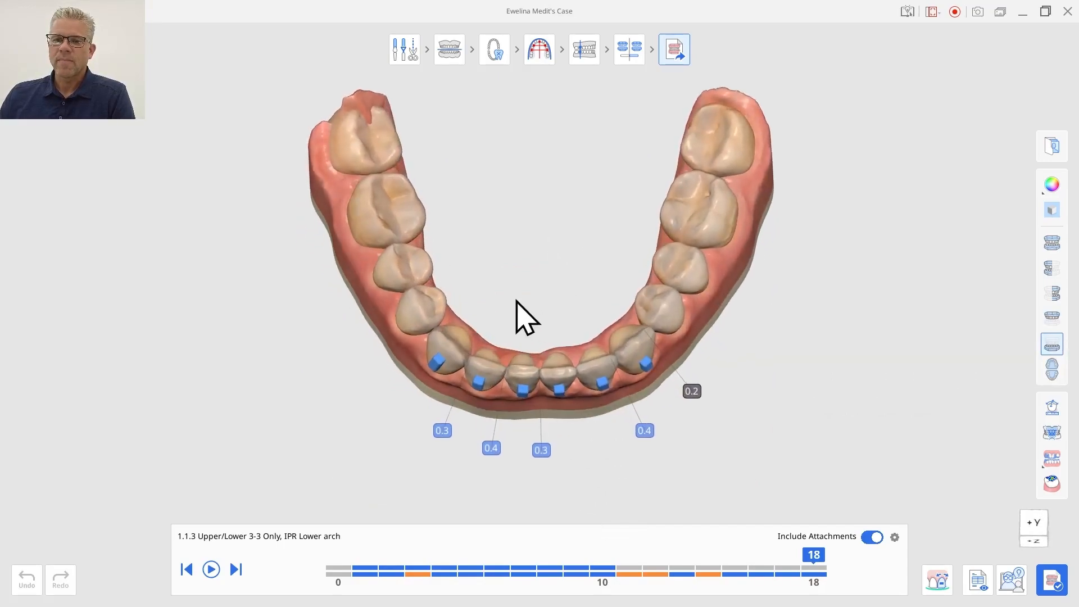
left_click(1054, 407)
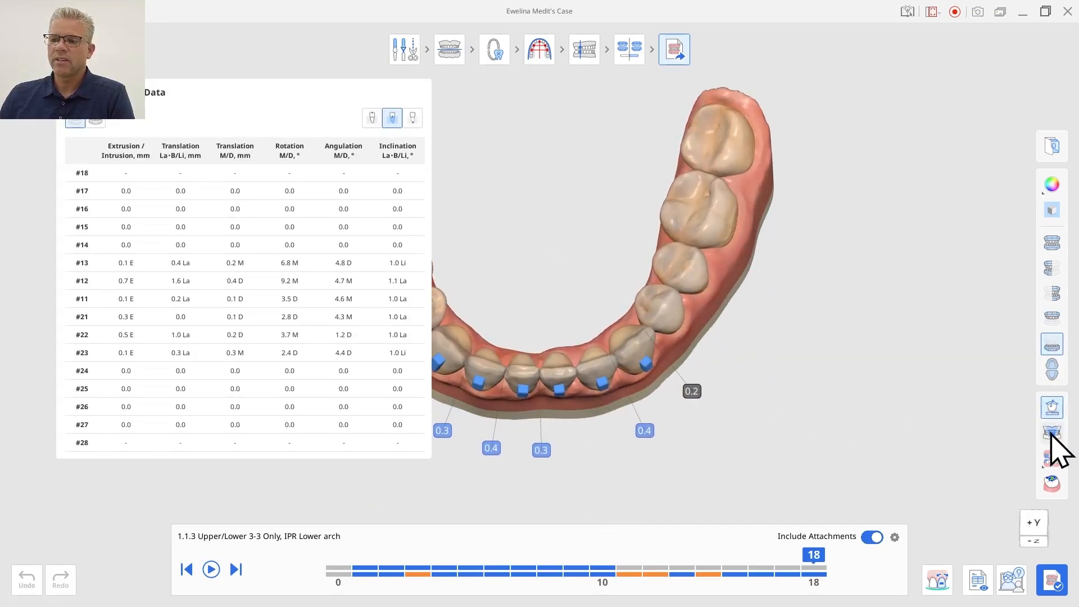
left_click(1051, 432)
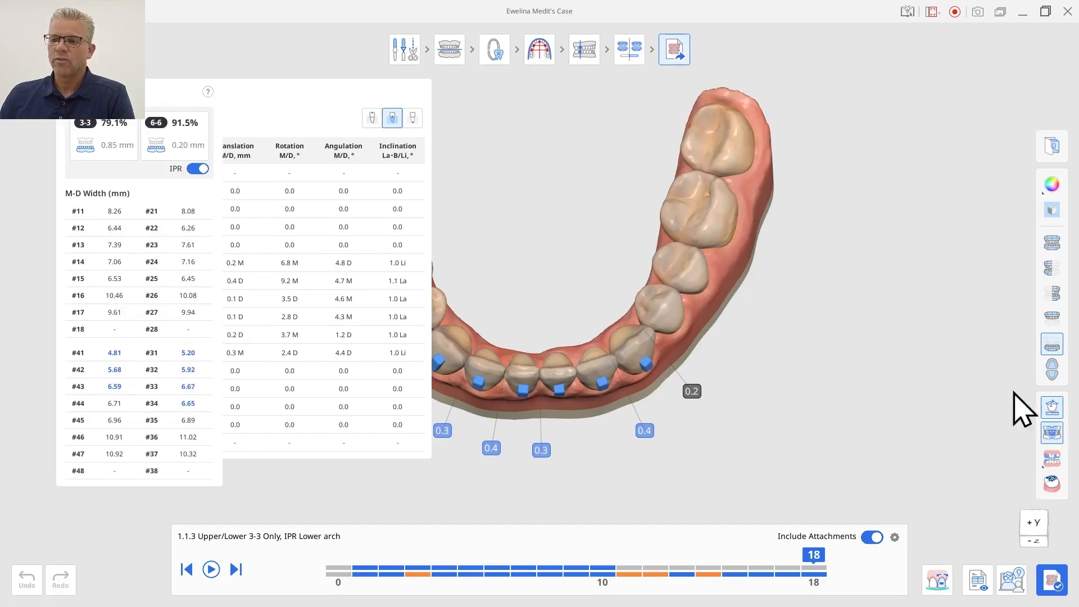
left_click(1052, 408)
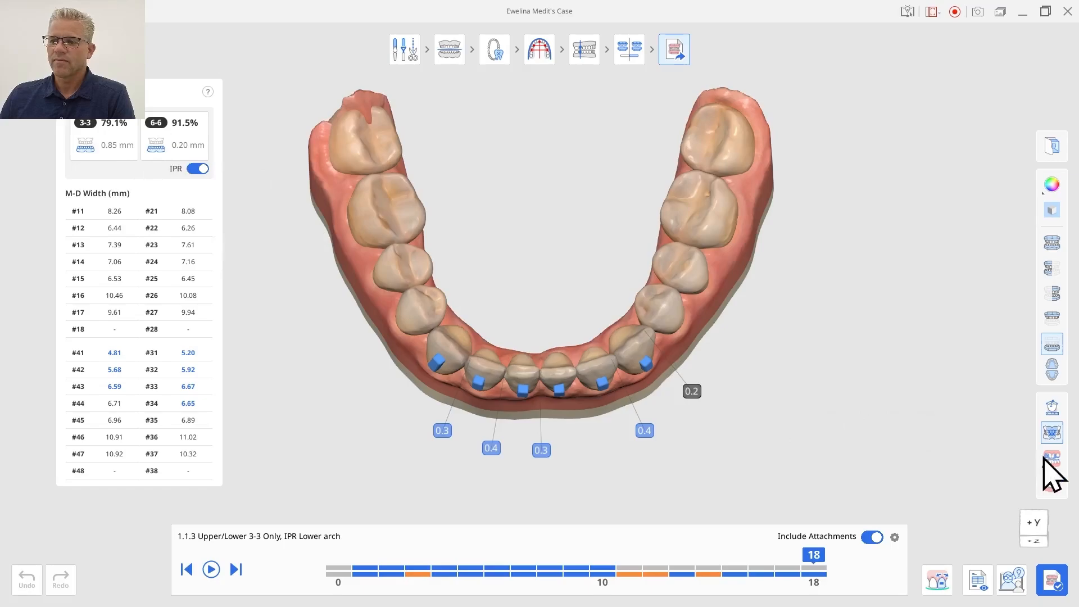
left_click(198, 169)
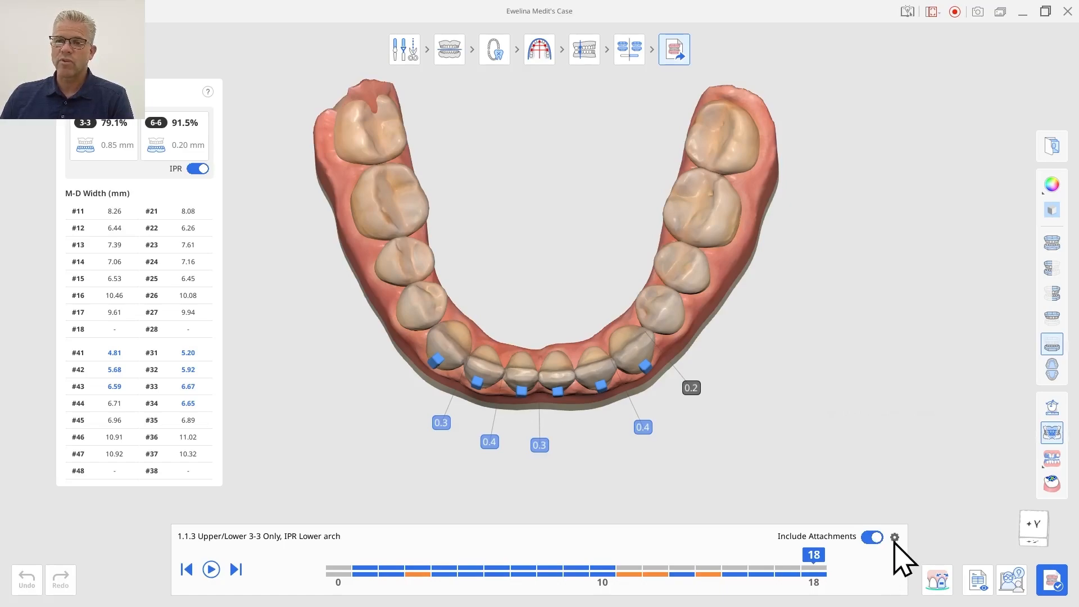
Apply the staging settings to recompute the treatment stages and play the timeline through to the final stage 16.
left_click(895, 537)
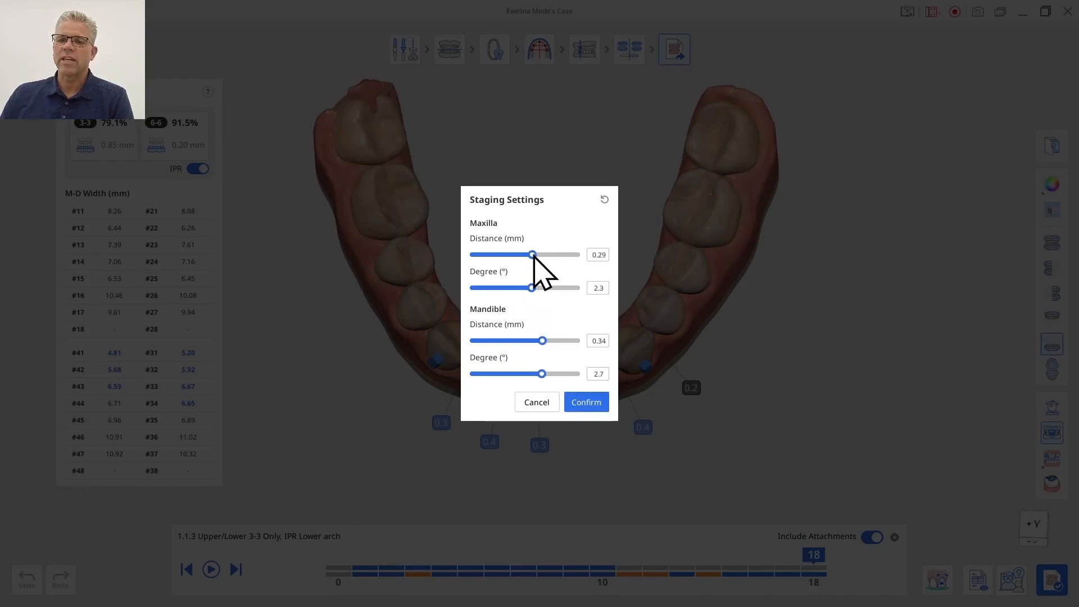
left_click(596, 400)
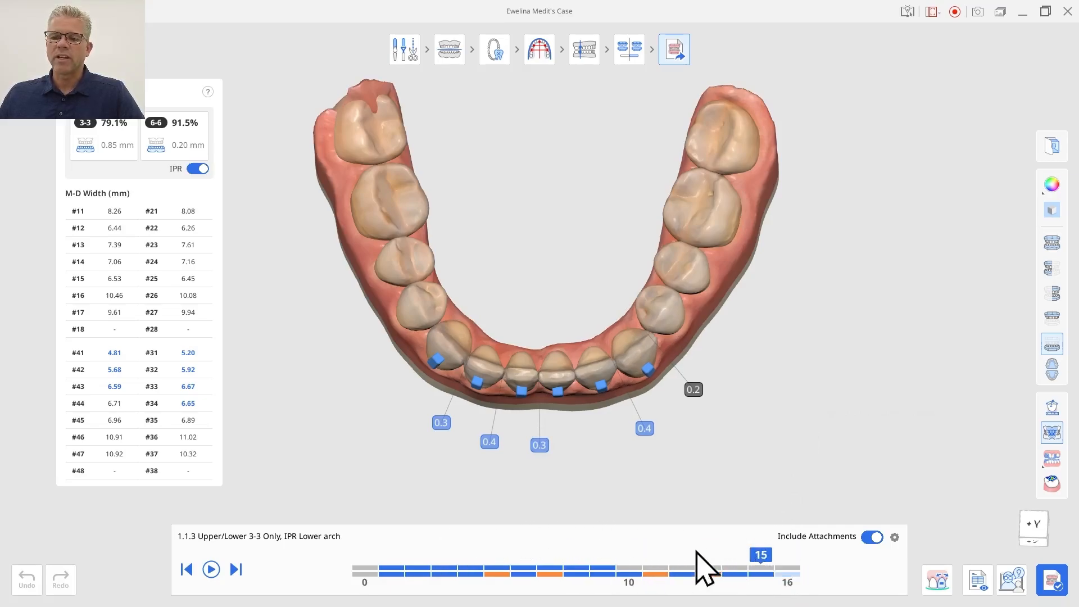
left_click(549, 571)
mouse_move(466, 523)
left_mouse_down()
mouse_move(308, 517)
mouse_move(580, 549)
mouse_move(656, 534)
mouse_move(788, 545)
left_mouse_up()
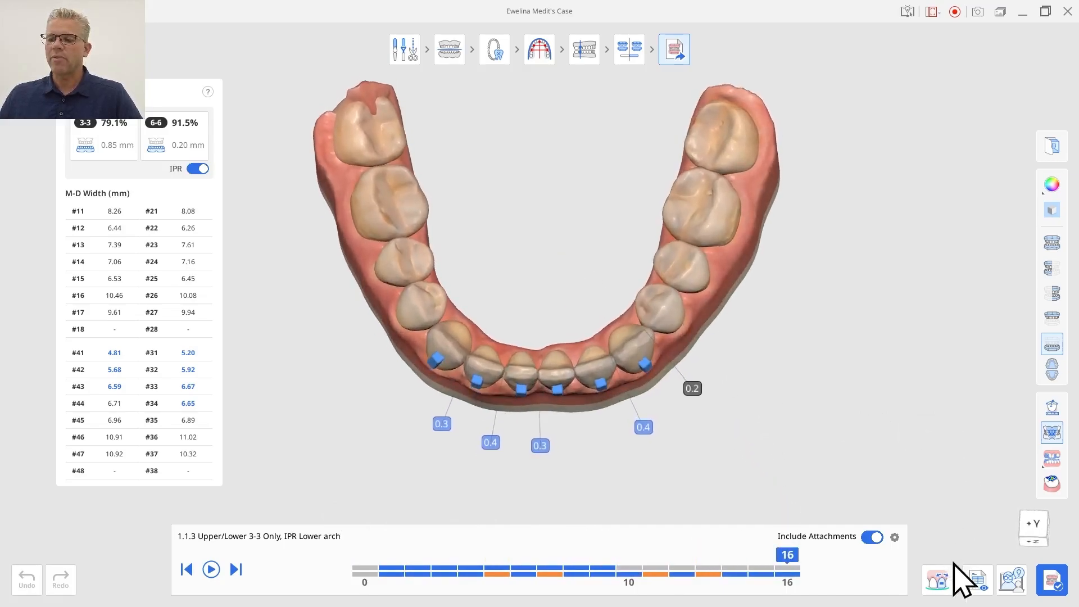
Review the Export Aligner Files options from the completion choices, then cancel without exporting.
left_click(1049, 581)
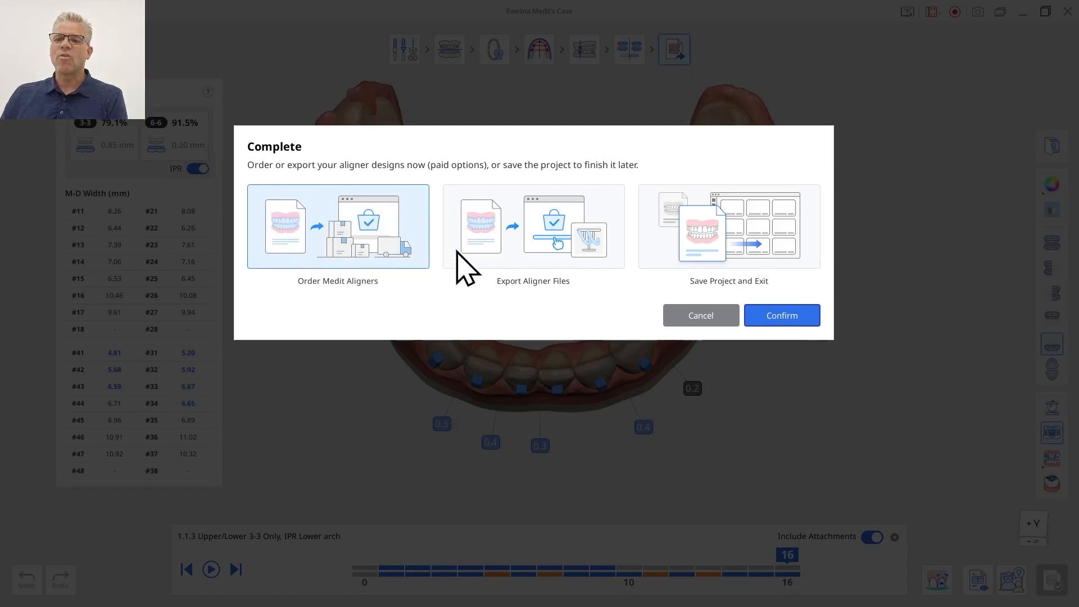
left_click(531, 247)
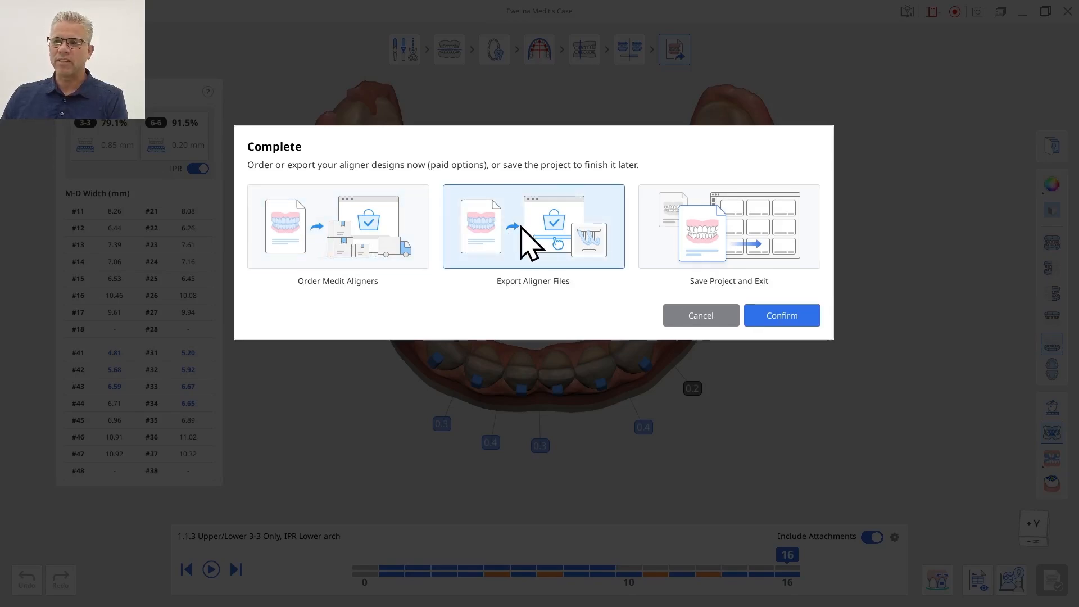
left_click(778, 318)
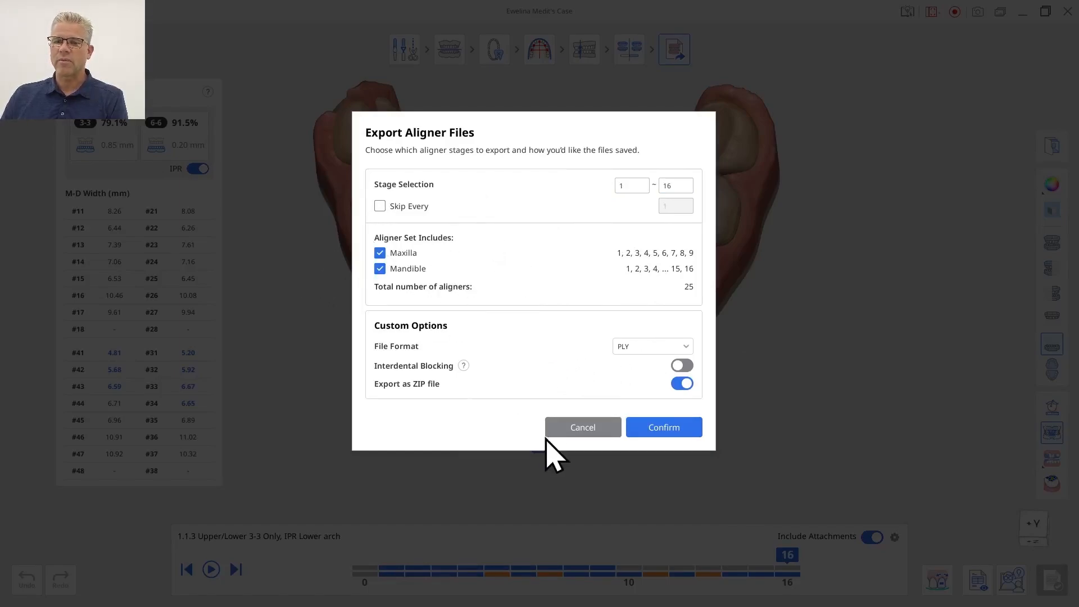
left_click(569, 428)
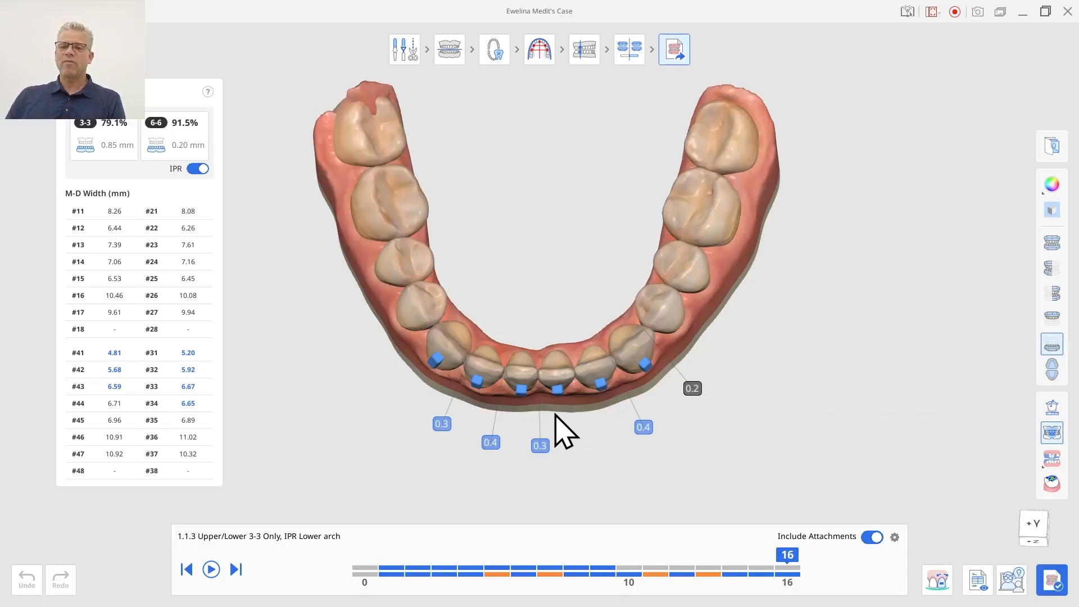
right_click_drag(554, 412, 532, 123)
right_click_drag(559, 169, 554, 148)
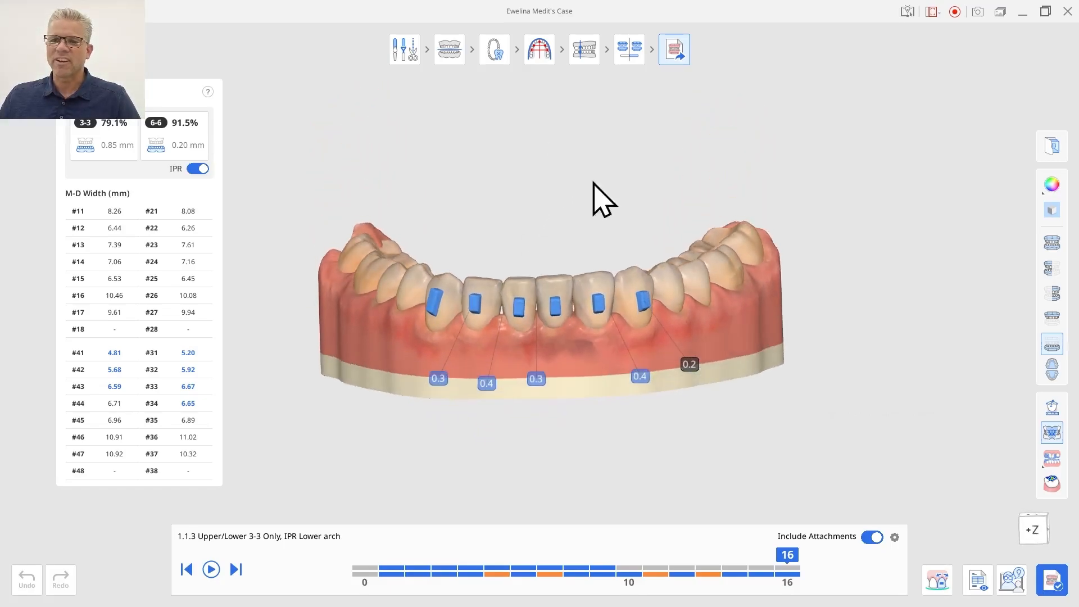
right_click_drag(323, 368, 318, 365)
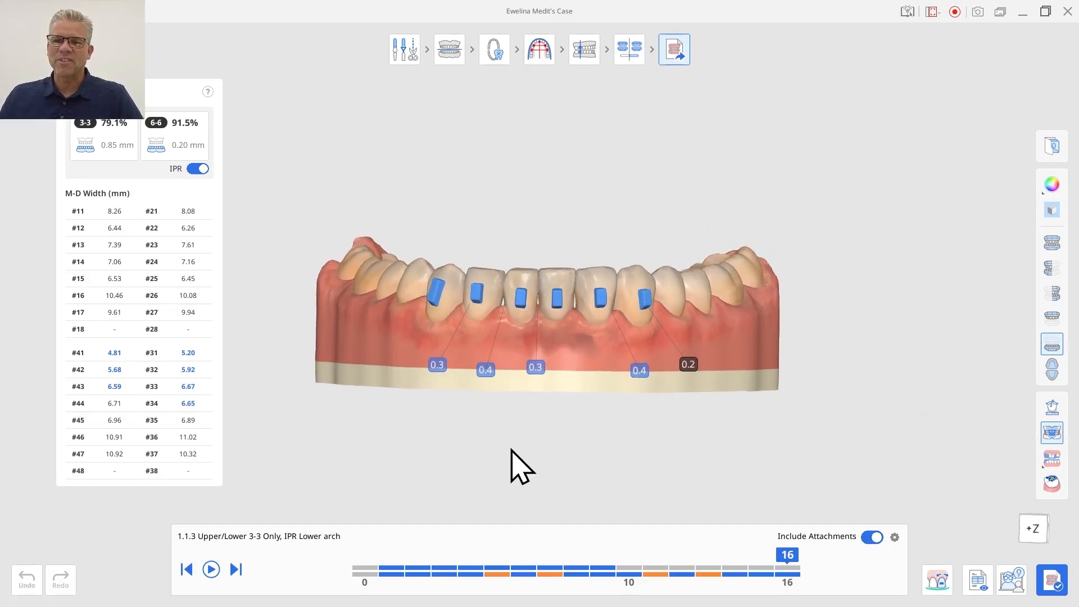
right_click_drag(510, 448, 511, 460)
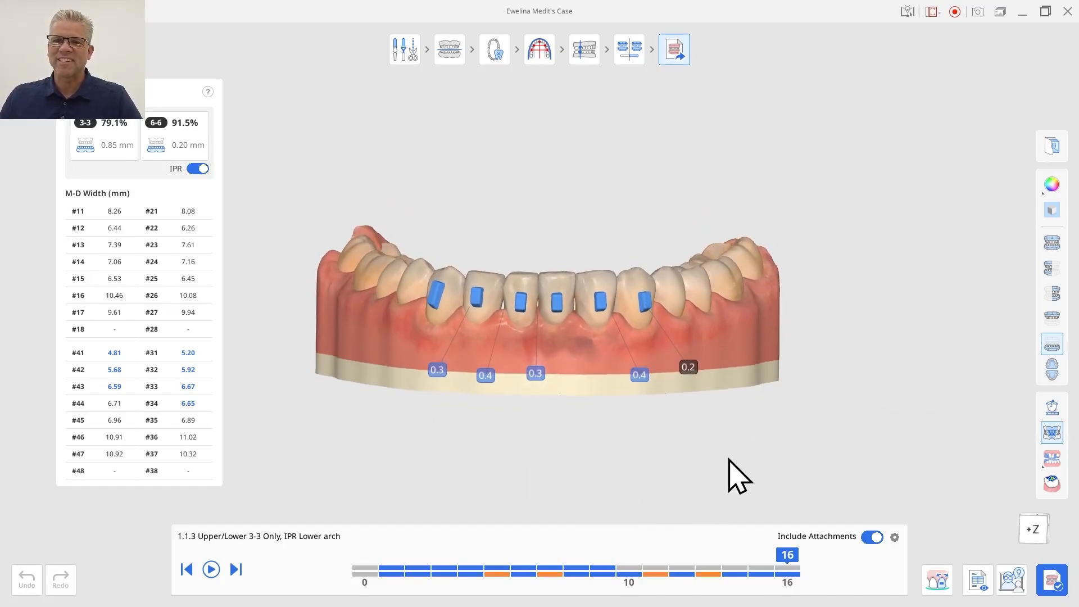